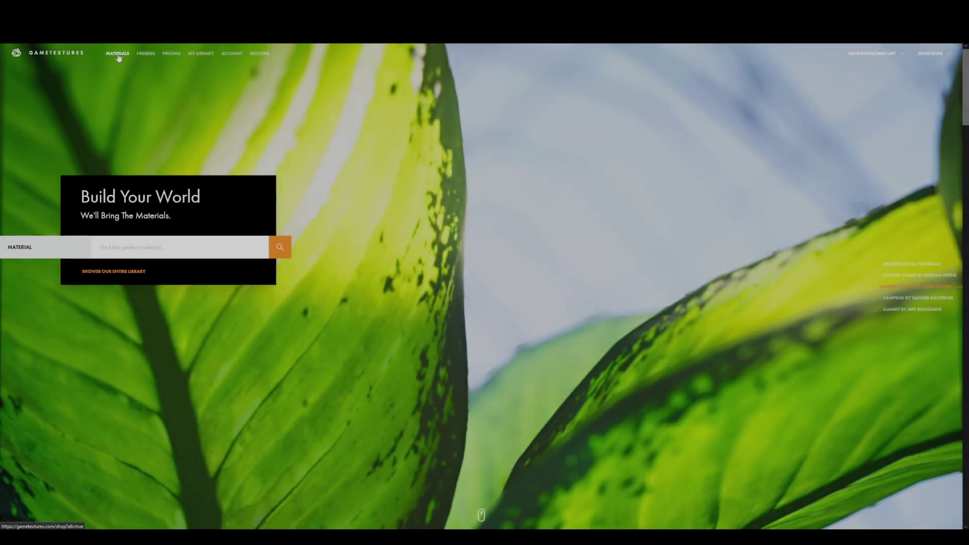
Step: Open the GameTextures Materials library and scroll down through the material grid
click(115, 59)
scroll(473, 303, down, 13)
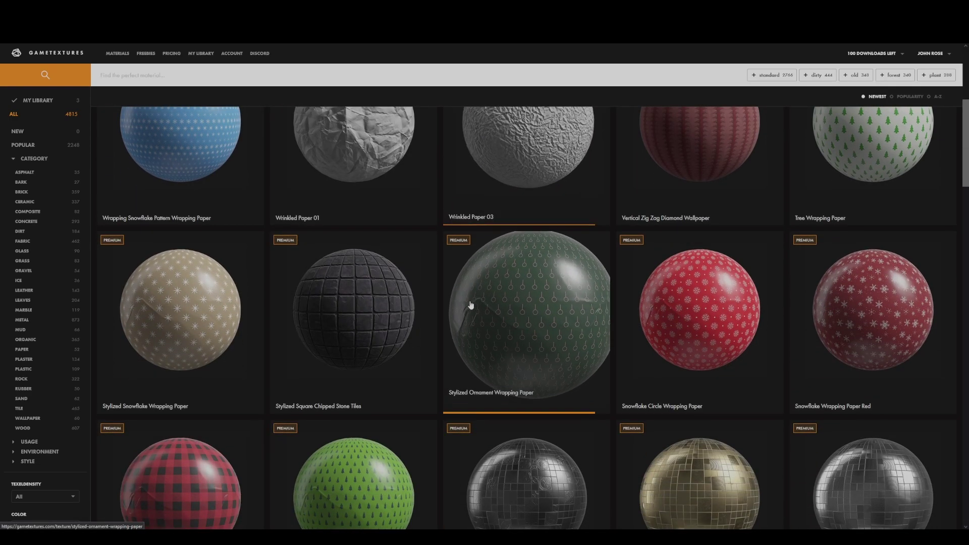
scroll(471, 306, down, 6)
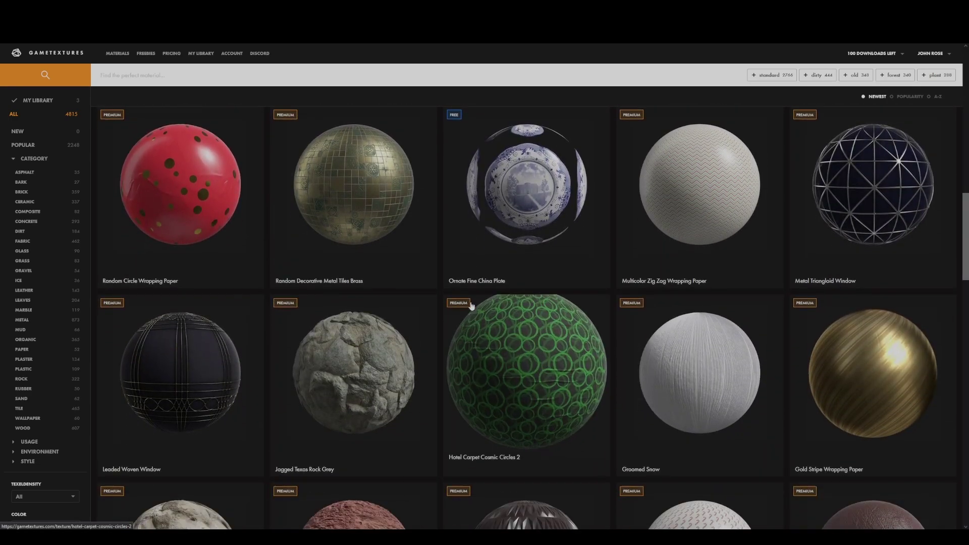
scroll(471, 308, down, 6)
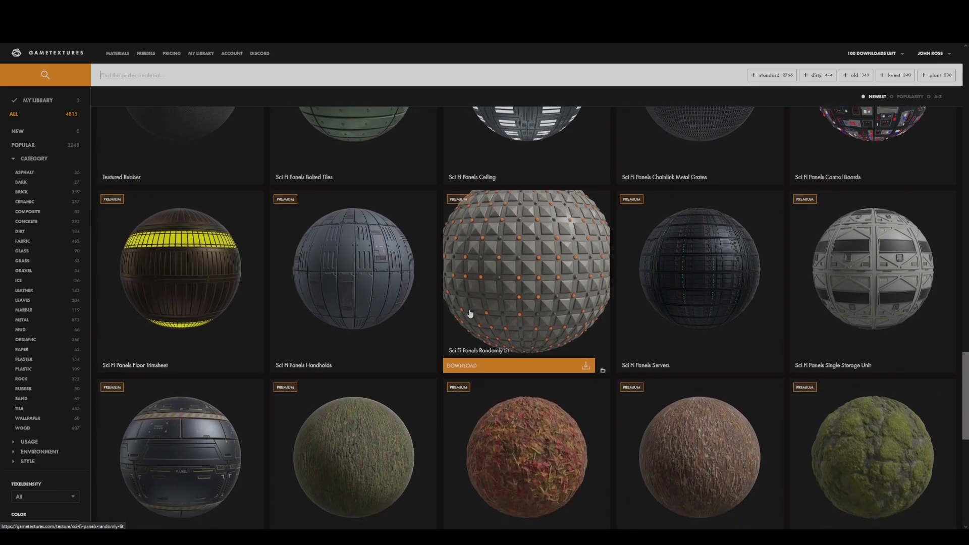
scroll(470, 313, down, 6)
scroll(470, 313, down, 7)
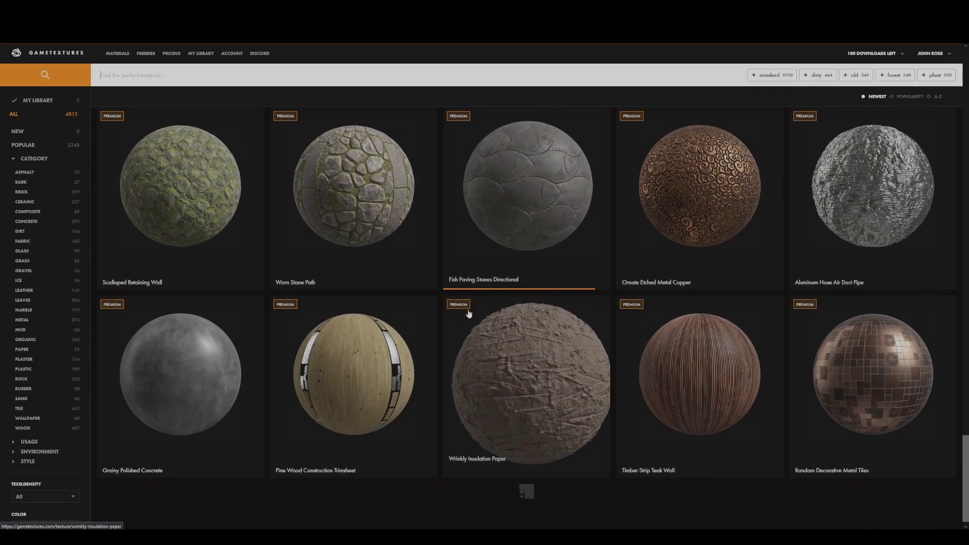
scroll(468, 313, down, 7)
scroll(468, 313, down, 7)
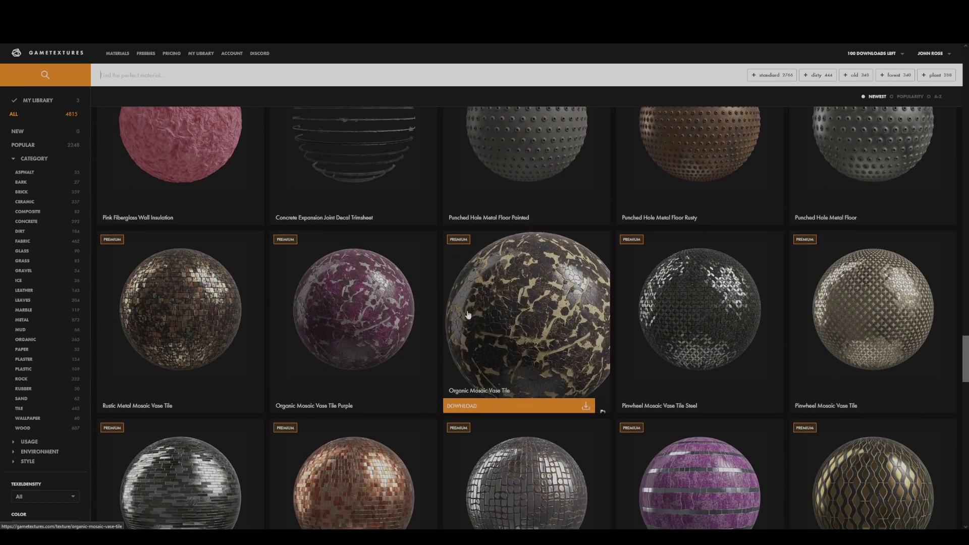
scroll(466, 316, down, 7)
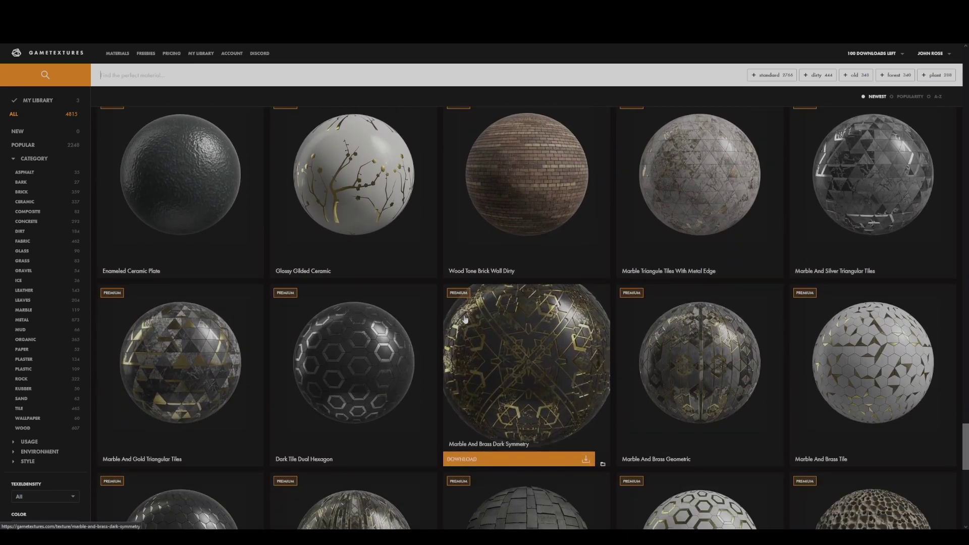
scroll(465, 318, down, 3)
Step: Open the Marble And Brass Dark Symmetry page and spin its 3D preview sphere
click(464, 314)
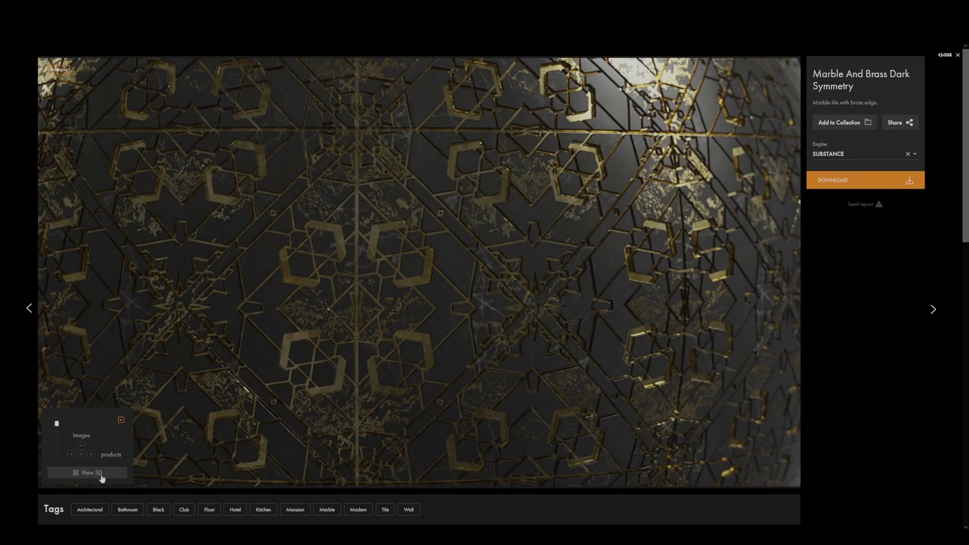
click(92, 472)
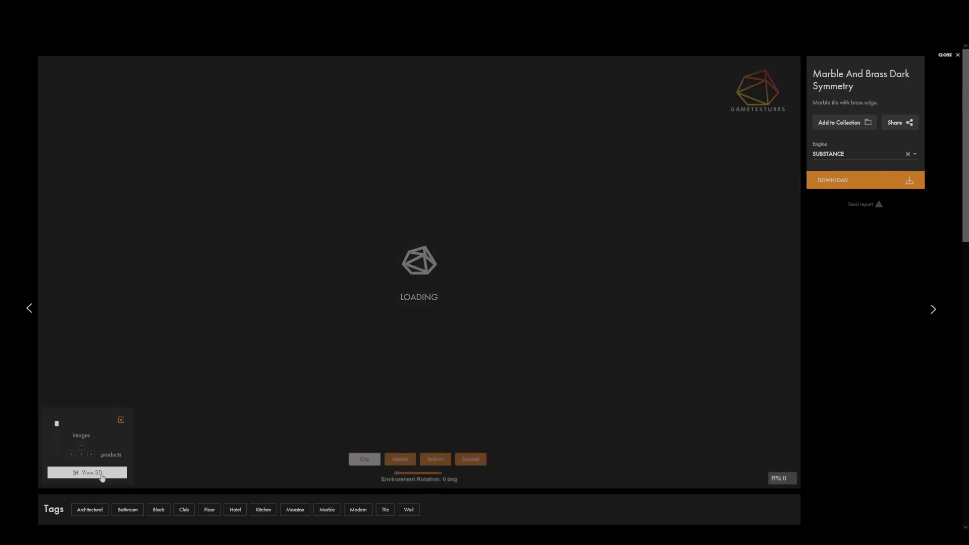
drag(467, 284, 488, 244)
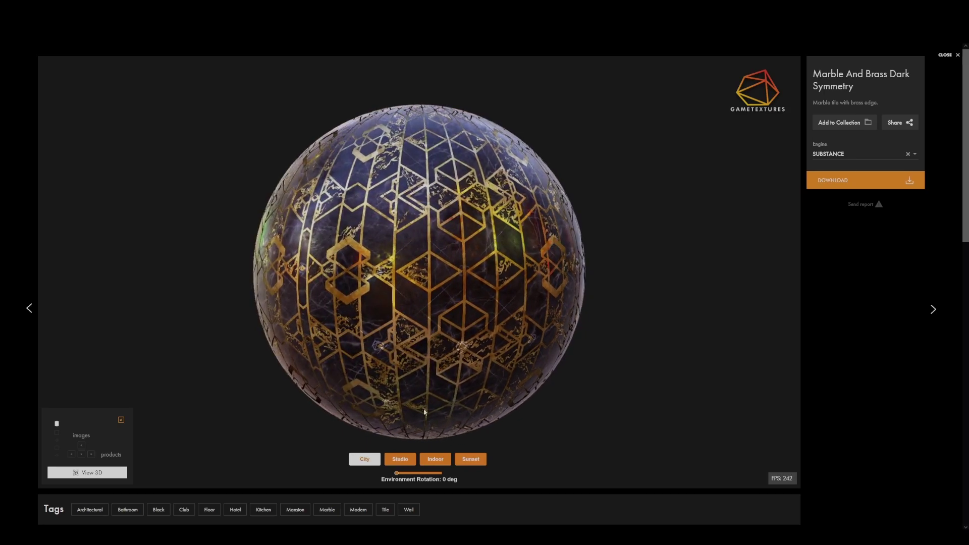
Step: Preview the material under studio, indoor and sunset lighting, rotating the environment to about 270°
click(404, 460)
click(444, 461)
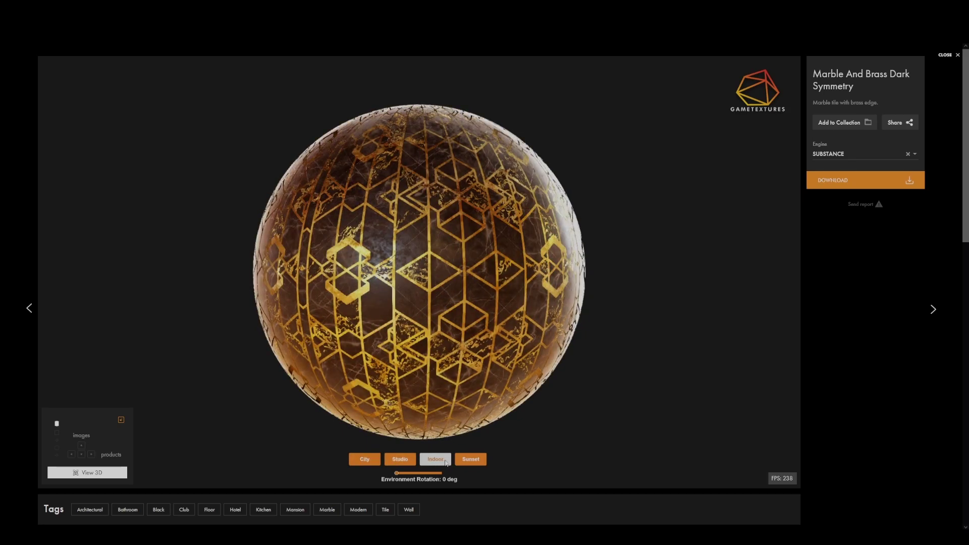
click(466, 460)
click(399, 461)
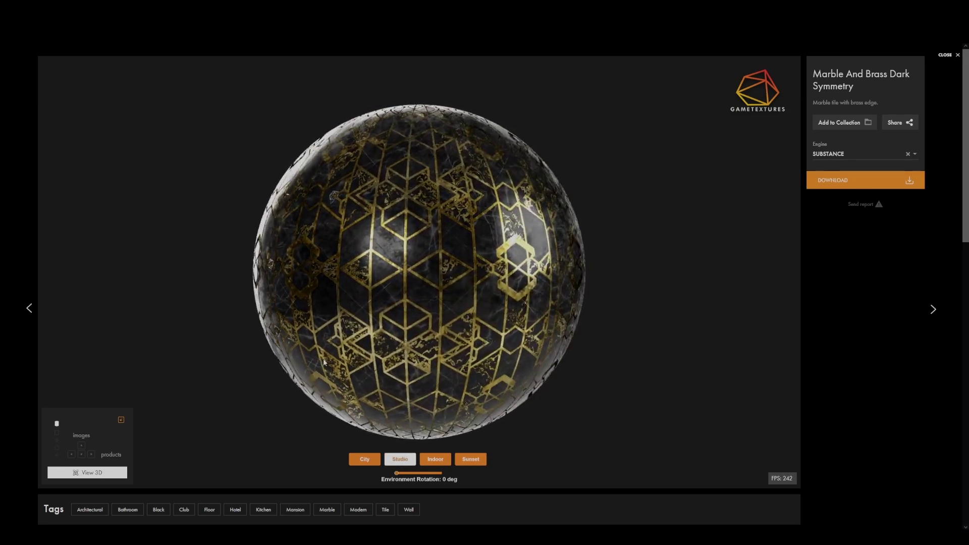
drag(397, 475, 435, 477)
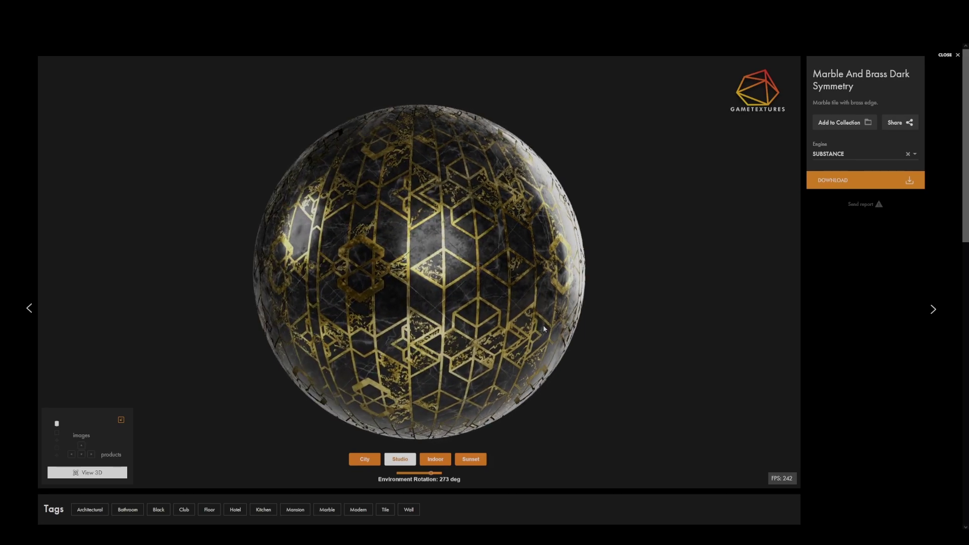
Step: Keep Substance as the download engine, then browse materials tagged Floor
click(868, 126)
click(844, 155)
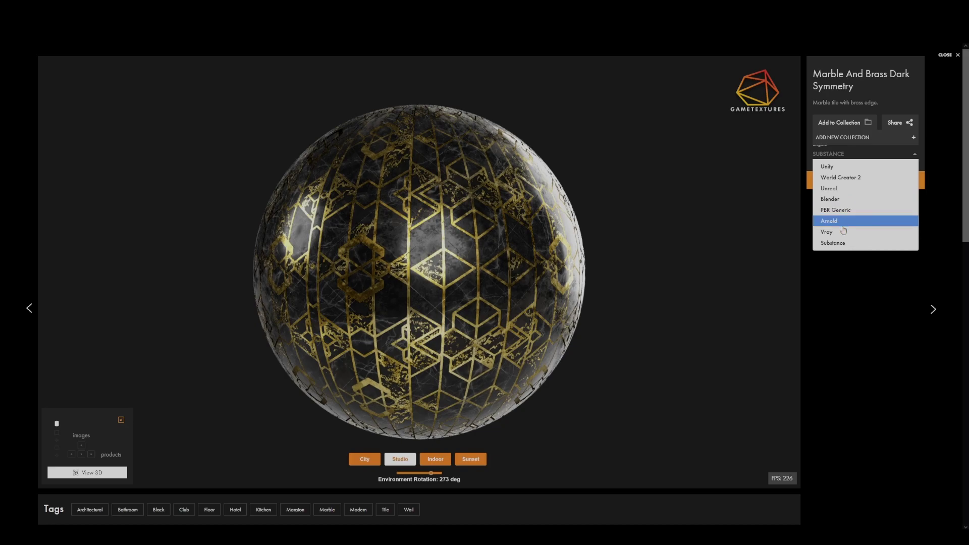
click(843, 243)
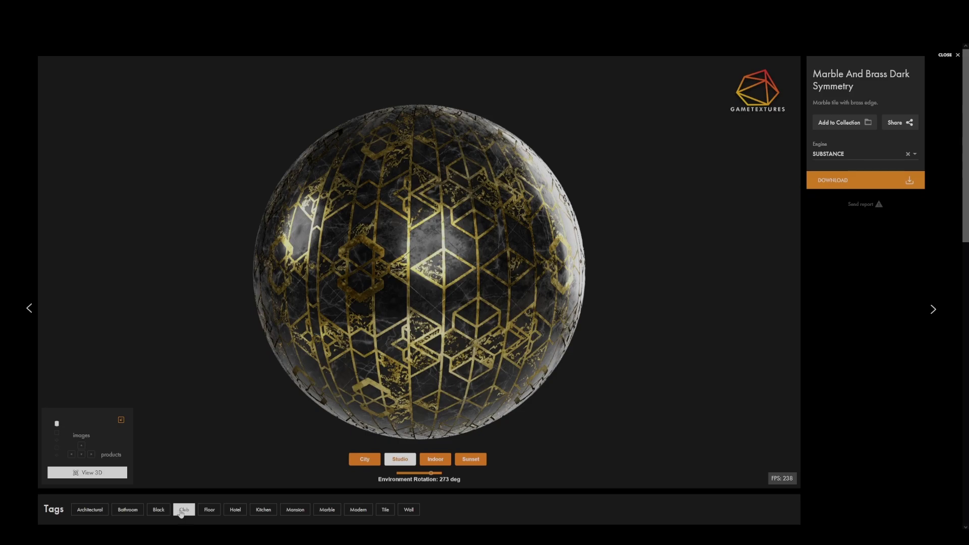
click(209, 510)
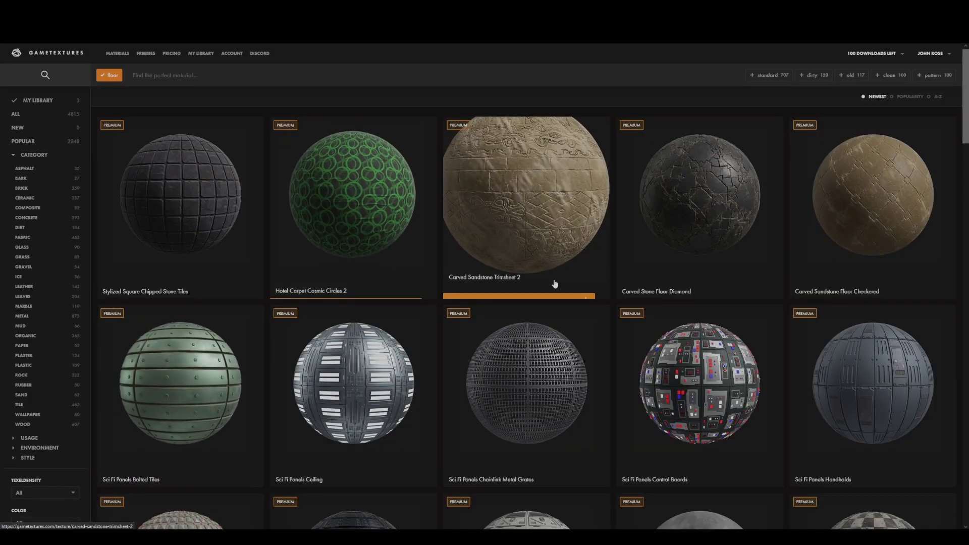
Step: Scroll through the floor results, then filter the library to the METAL category
scroll(560, 399, down, 5)
scroll(552, 399, down, 5)
scroll(552, 399, down, 3)
scroll(551, 398, down, 5)
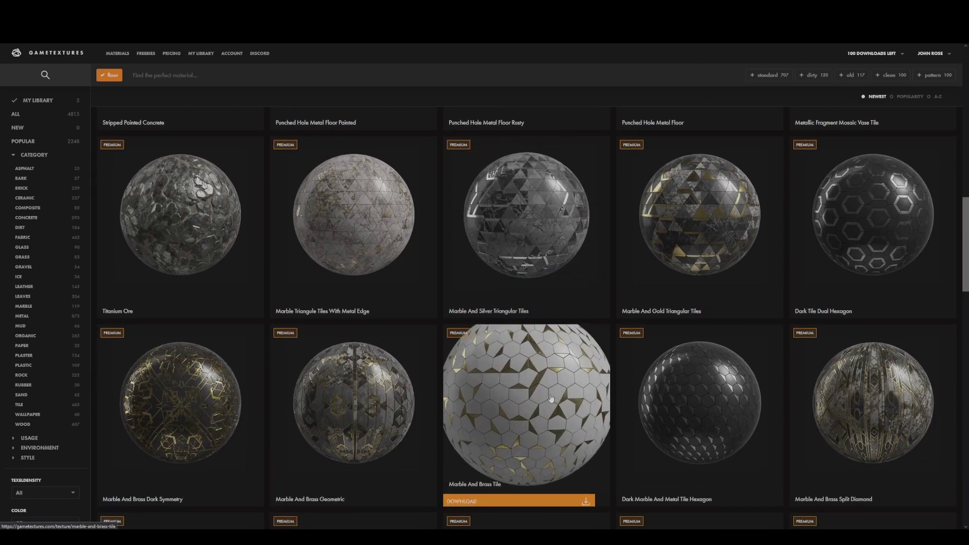
scroll(552, 399, down, 8)
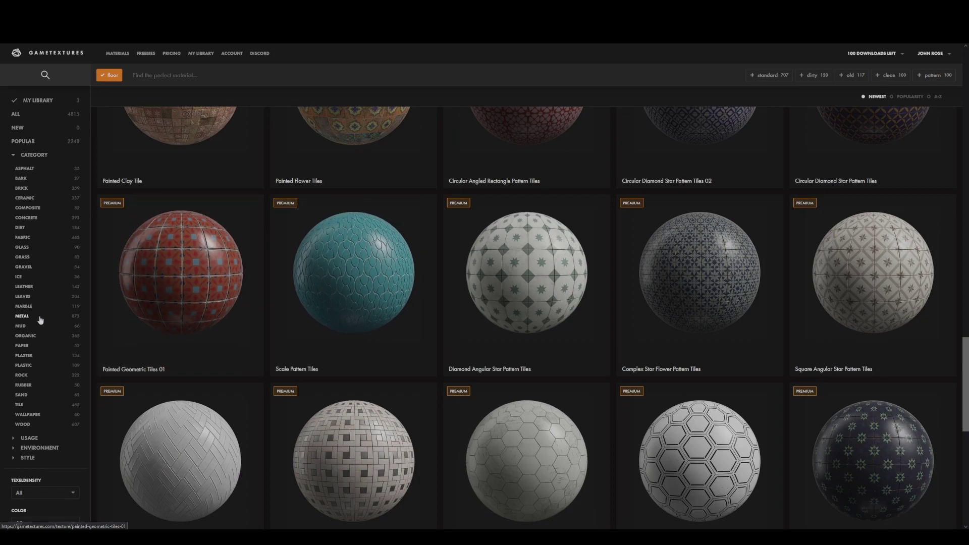
click(40, 318)
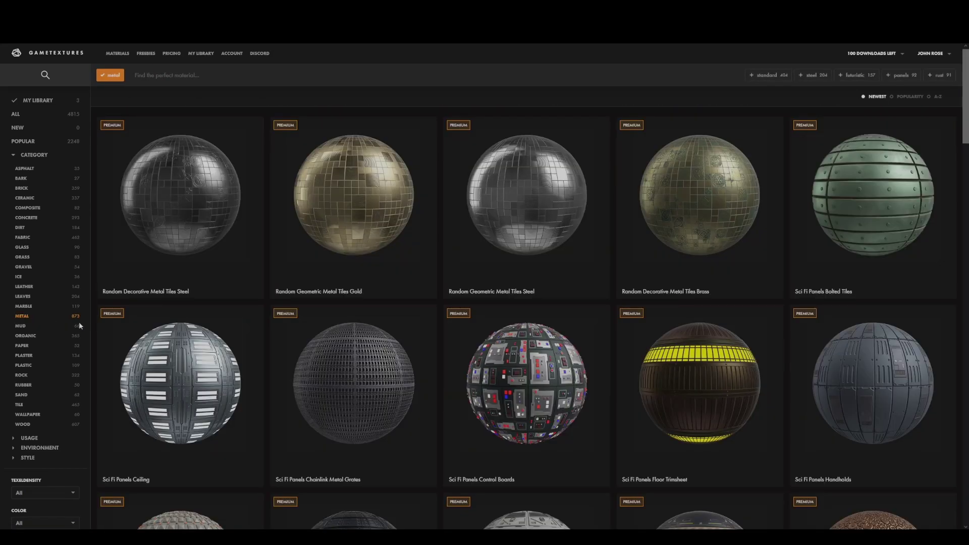
Step: Orbit the flagstone plane through several low, oblique and near top-down angles
click(300, 79)
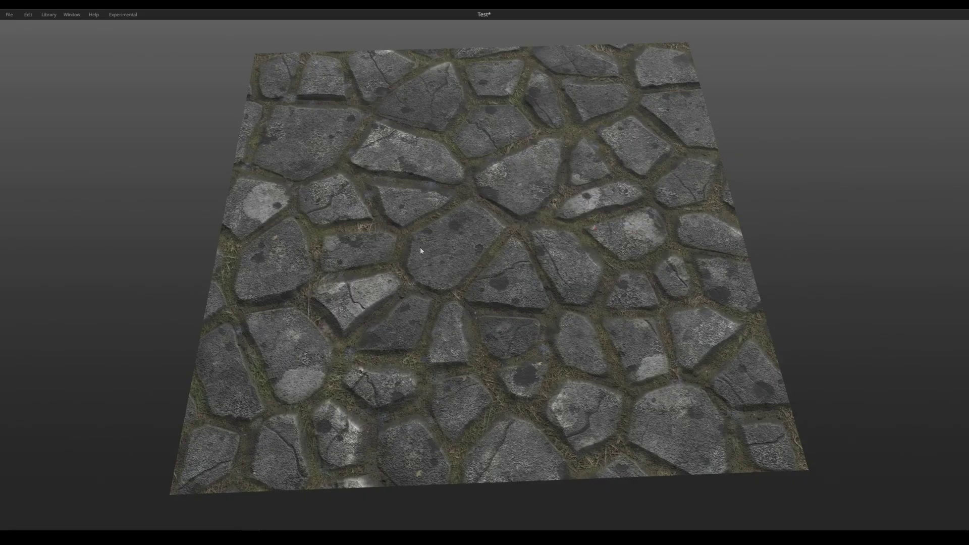
drag(420, 247, 465, 313)
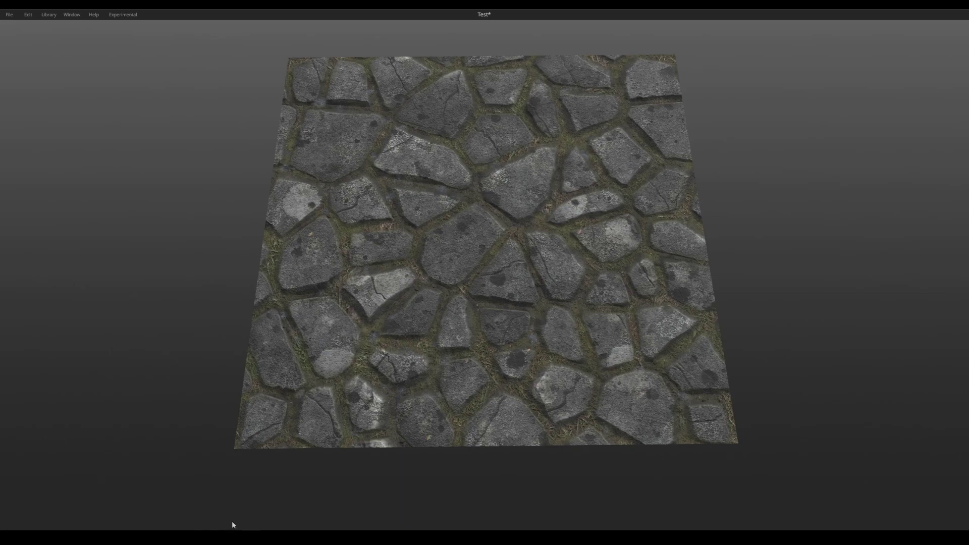
mouse_move(424, 303)
mouse_down()
mouse_move(479, 247)
mouse_move(482, 338)
mouse_move(571, 260)
mouse_move(541, 225)
mouse_move(461, 217)
mouse_move(409, 274)
mouse_move(517, 238)
mouse_move(493, 243)
mouse_move(429, 298)
mouse_move(429, 320)
mouse_up()
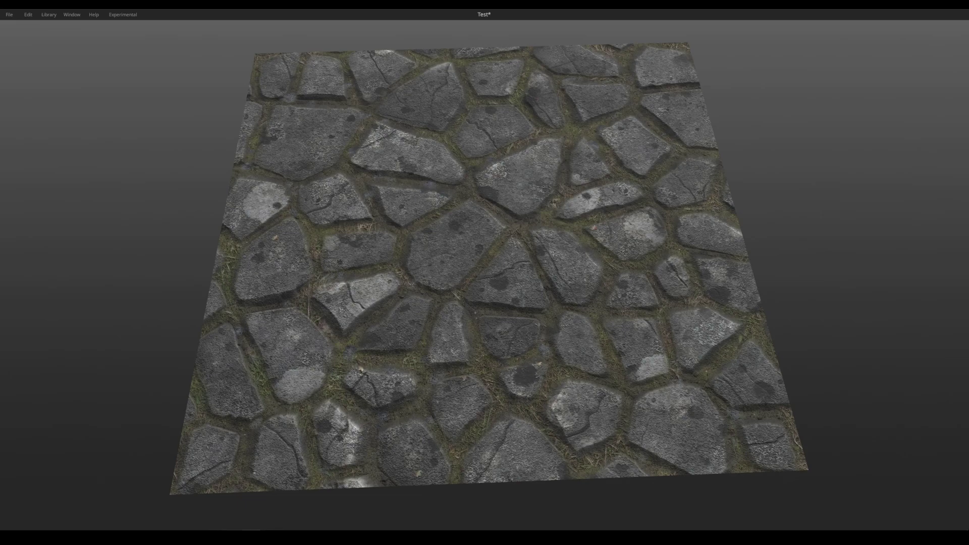
drag(429, 320, 419, 270)
mouse_move(427, 304)
mouse_down()
mouse_move(535, 233)
mouse_move(460, 273)
mouse_move(429, 307)
mouse_move(430, 321)
mouse_up()
drag(430, 321, 470, 253)
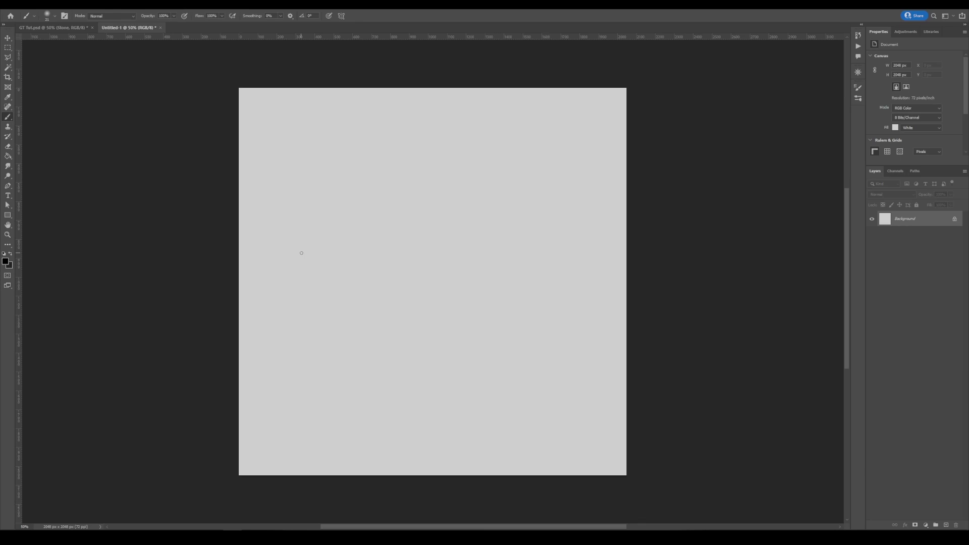
Step: Place the albedo and ambientocclusion files from Demo Textures > Flagstone onto the canvas
key(alt+Tab)
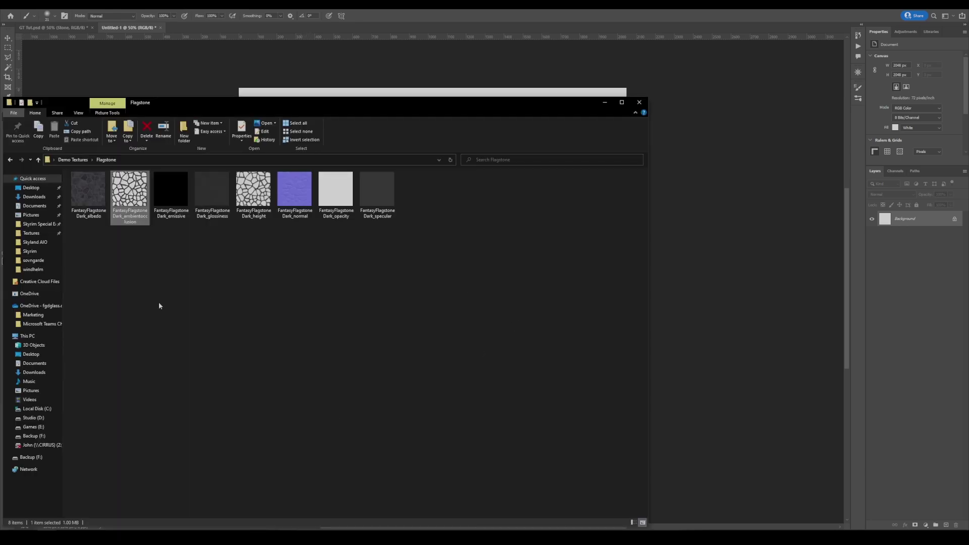
click(159, 303)
drag(175, 104, 338, 89)
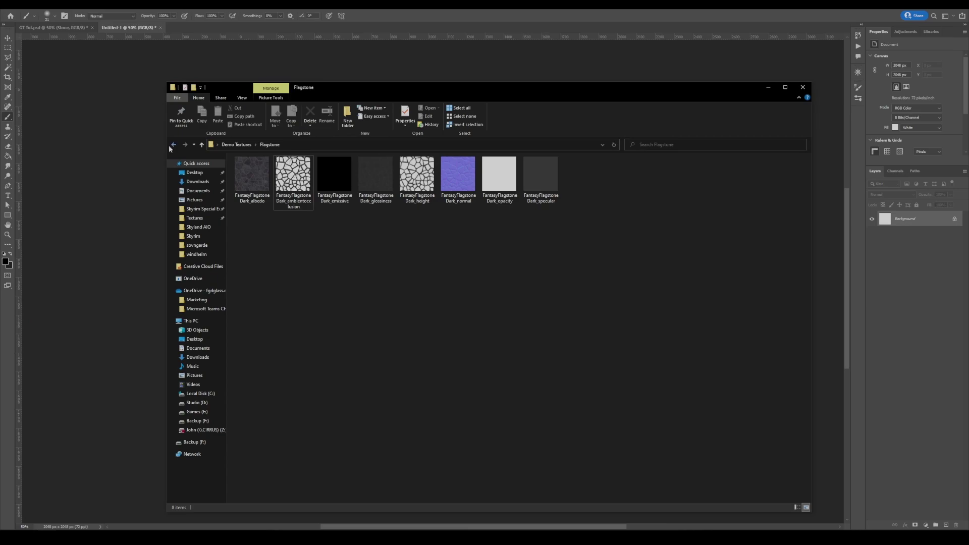
click(173, 145)
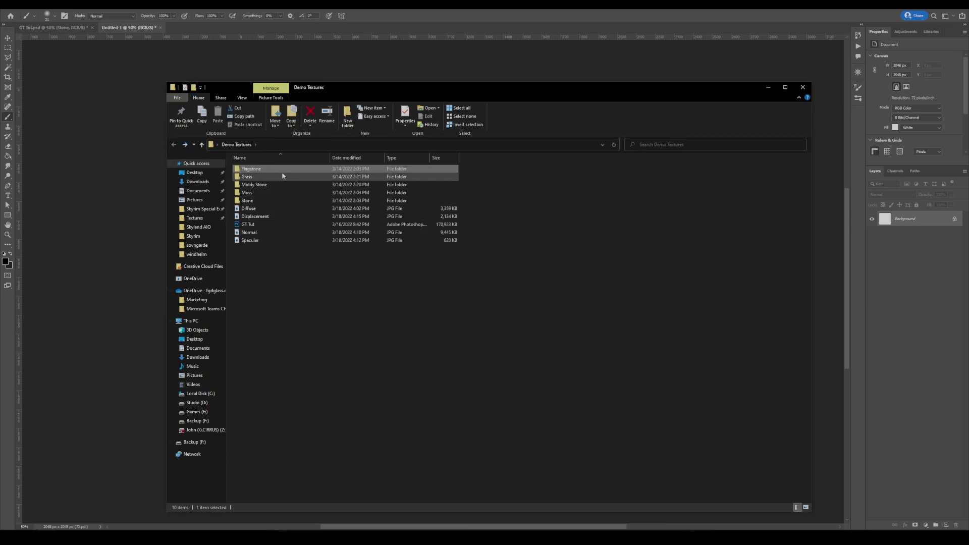
double_click(251, 170)
right_click(363, 314)
click(252, 177)
ctrl+click(293, 176)
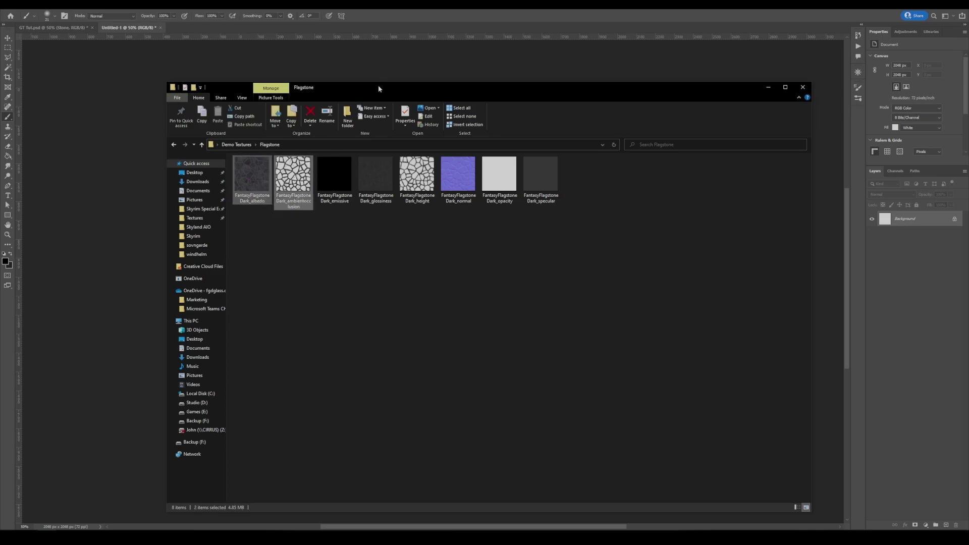
drag(379, 89, 396, 305)
drag(313, 399, 421, 206)
key(Return)
key(Return)
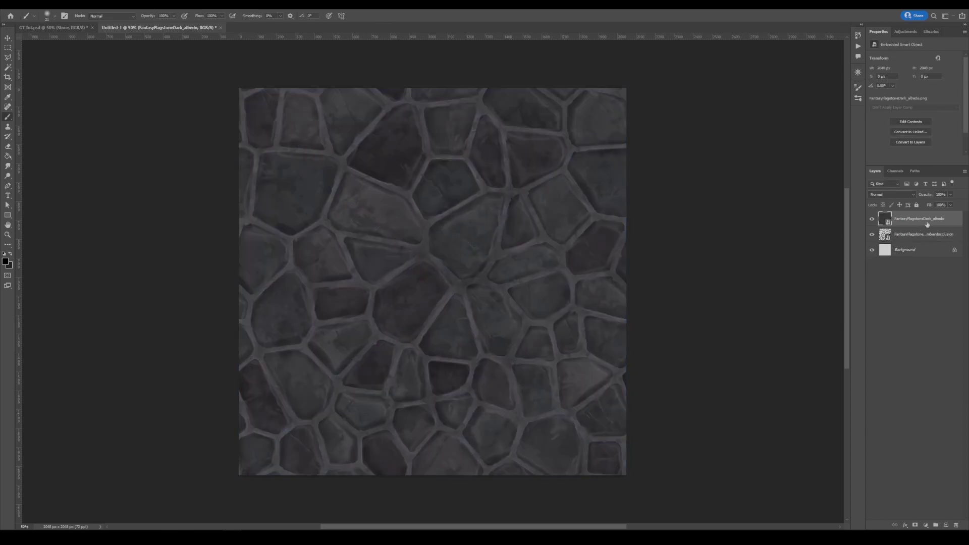
Step: Rasterize the AO layer, Multiply it over the albedo, and group both layers as Flagstone
drag(927, 225, 921, 228)
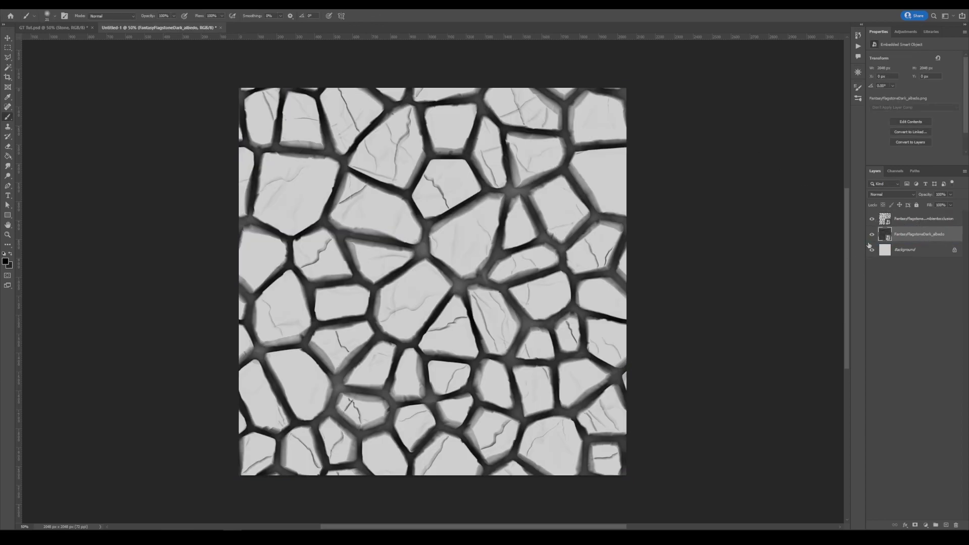
right_click(927, 221)
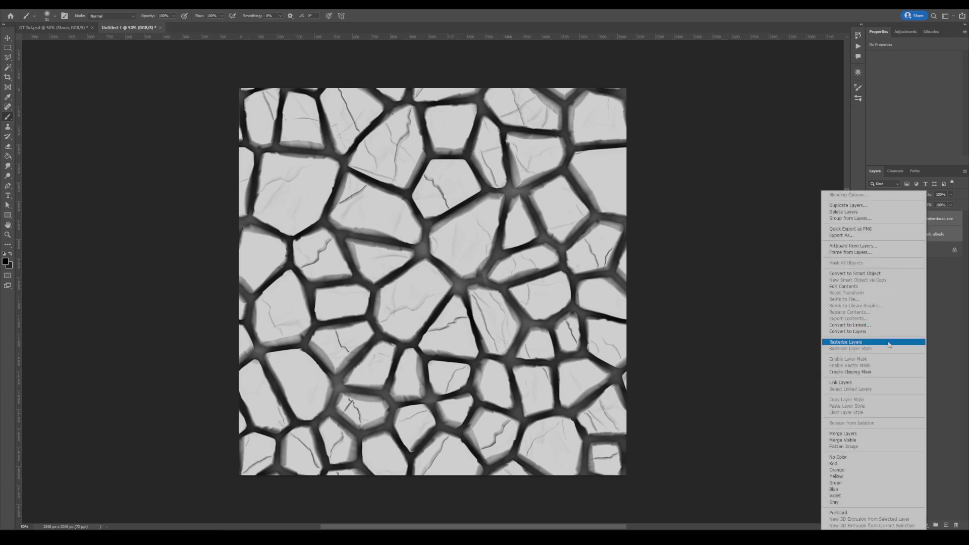
click(898, 343)
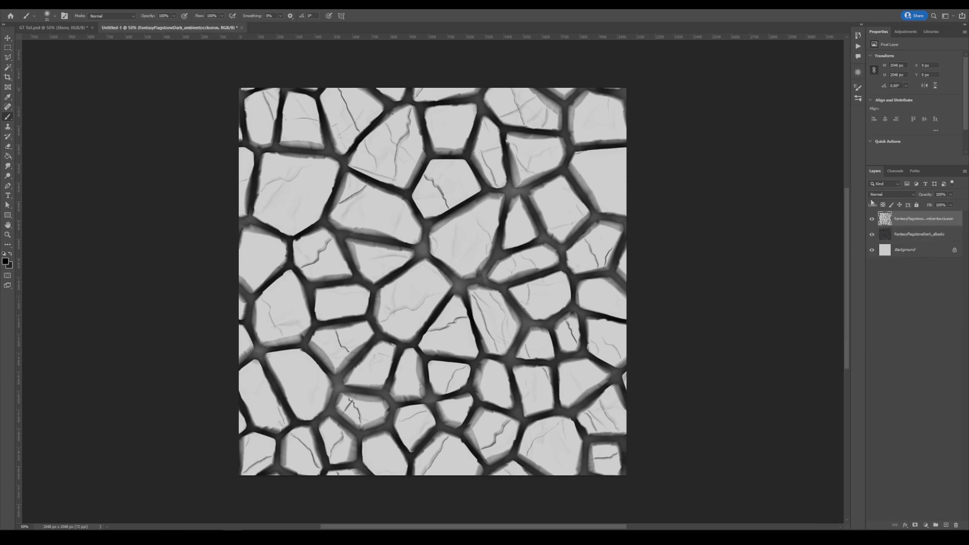
click(877, 196)
click(904, 227)
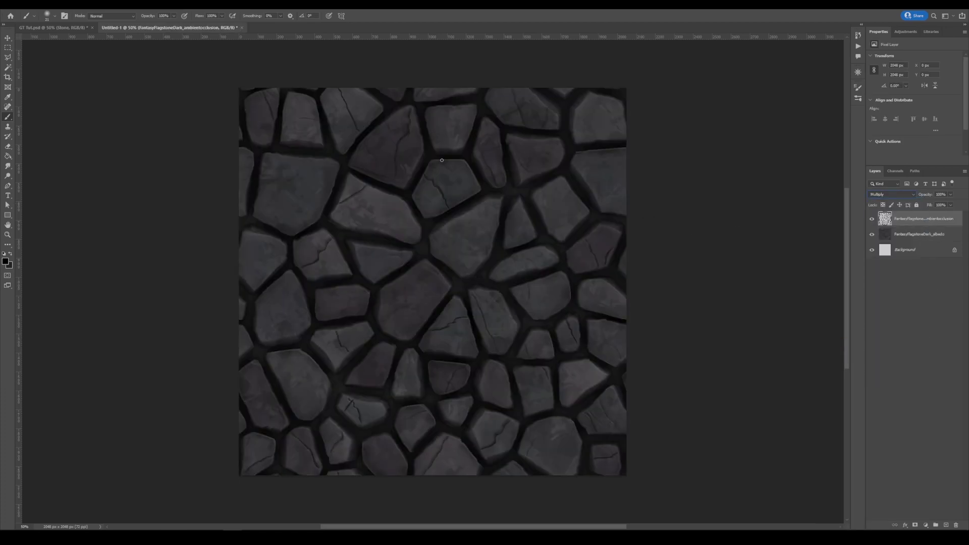
shift+click(920, 234)
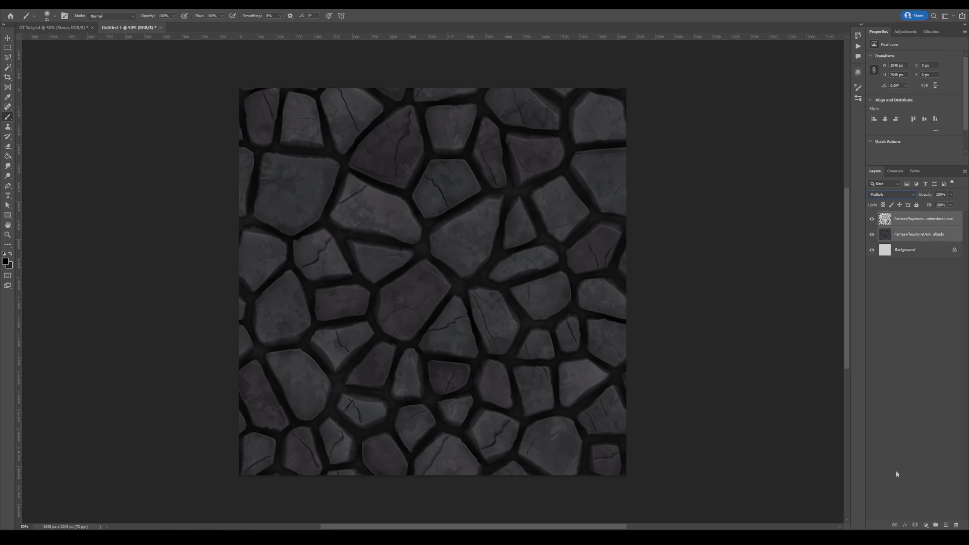
click(937, 525)
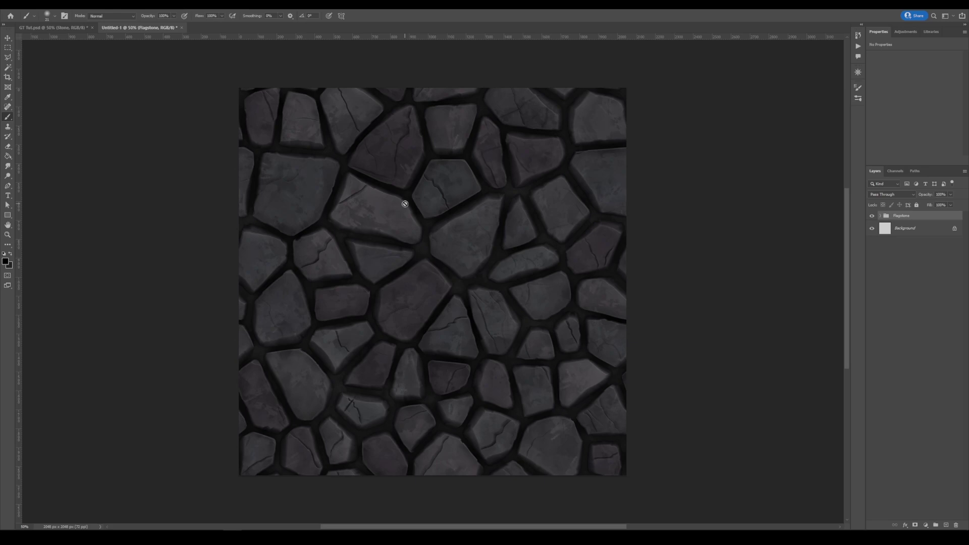
Step: Place the lichen-stained concrete textures from the Stone folder onto the canvas
click(914, 303)
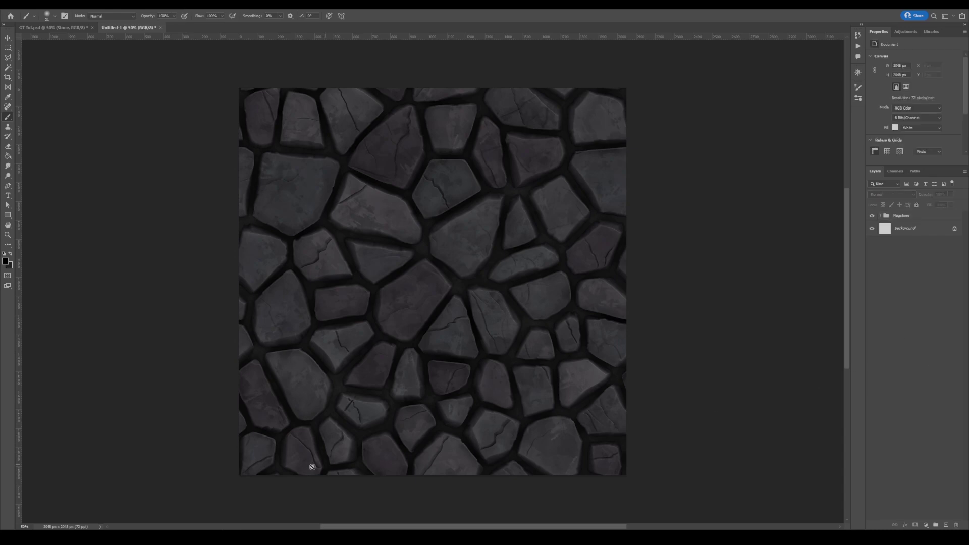
key(alt+Tab)
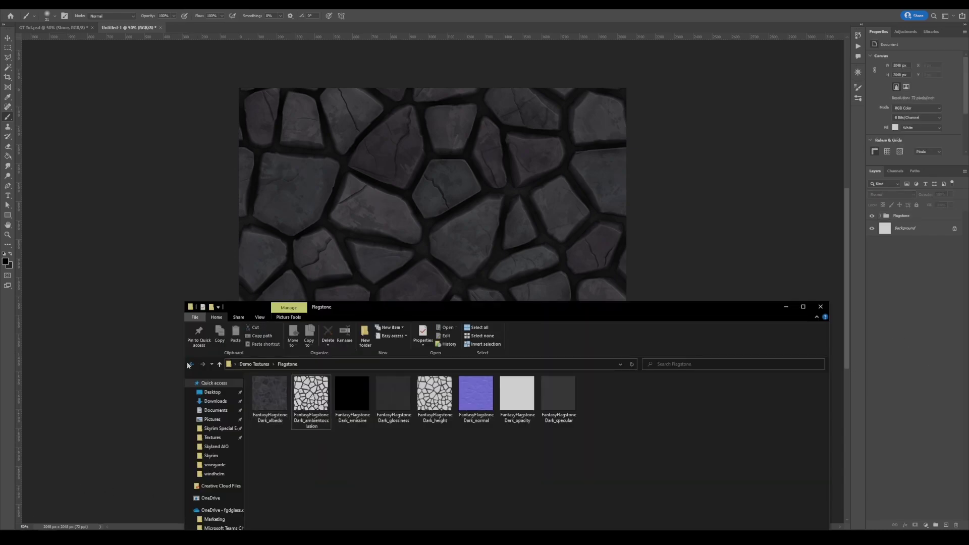
key(alt+Up)
double_click(265, 420)
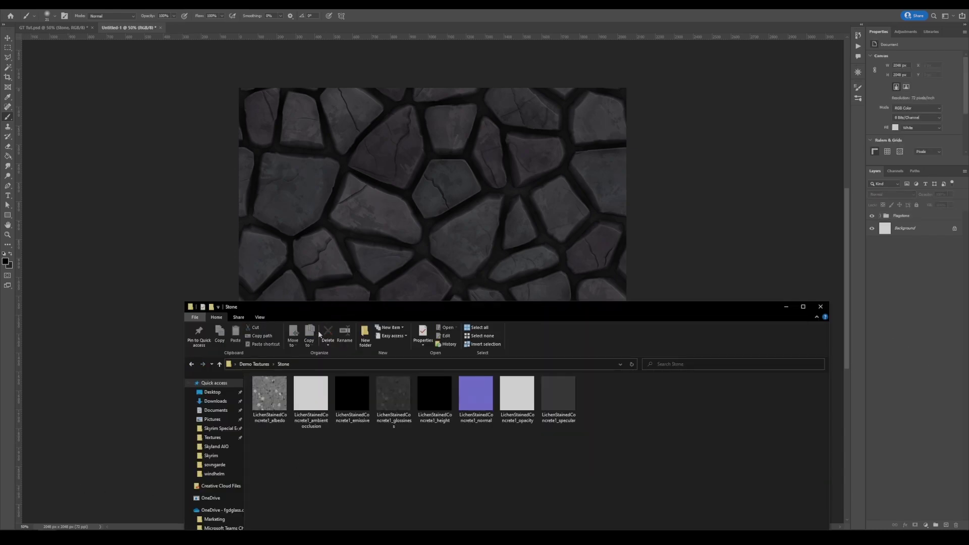
drag(338, 307, 367, 161)
click(297, 278)
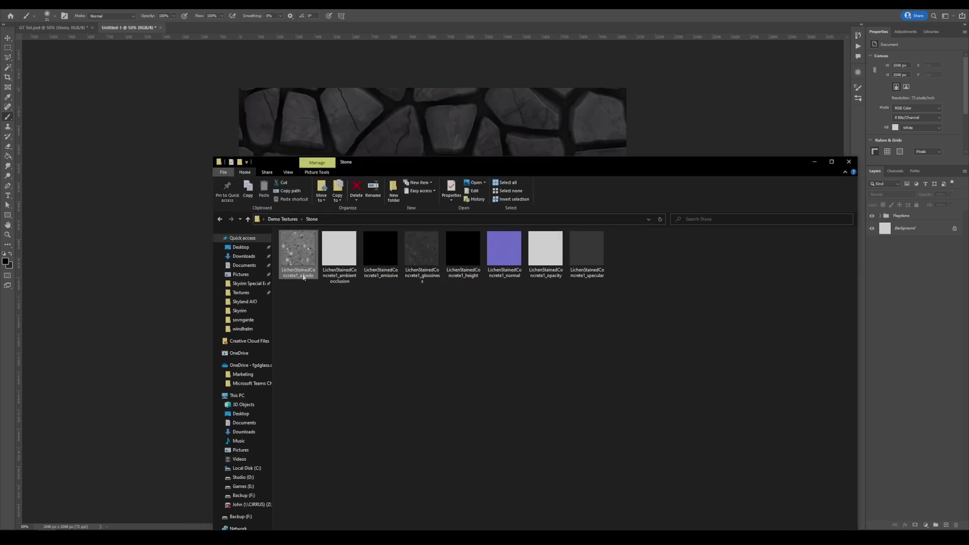
drag(335, 252, 410, 146)
key(Return)
key(Return)
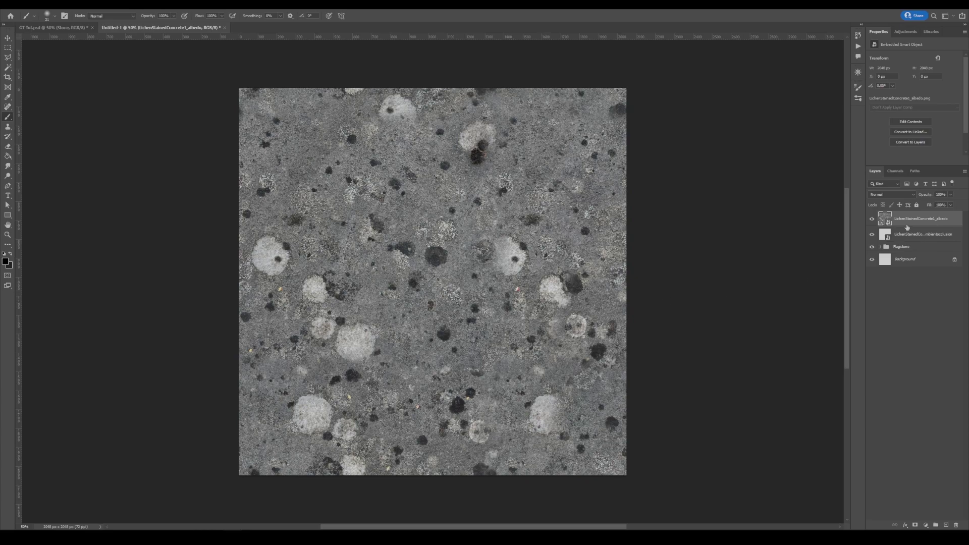
Step: Reorder and rasterize the LichenStainedConcrete1_albedo layer and set it to Overlay
drag(907, 227, 956, 525)
right_click(922, 215)
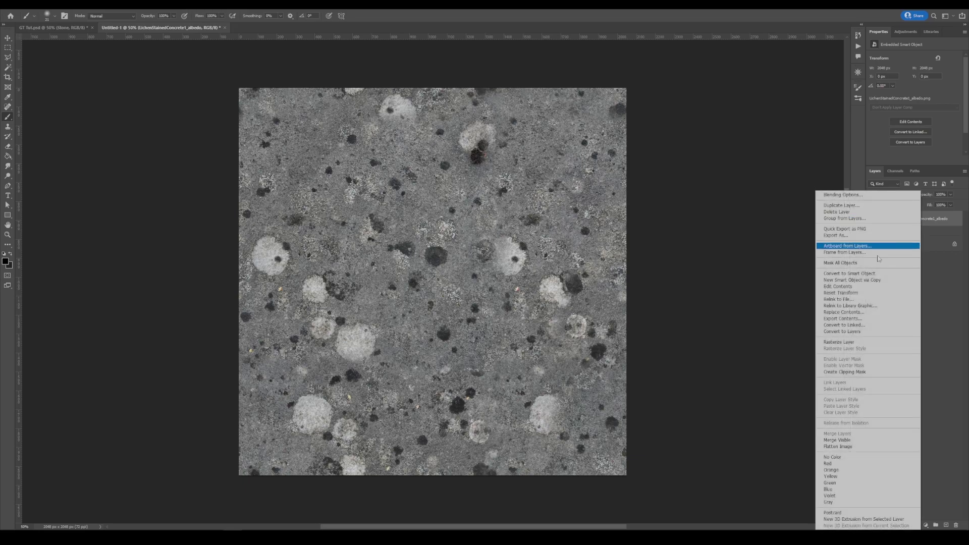
click(863, 342)
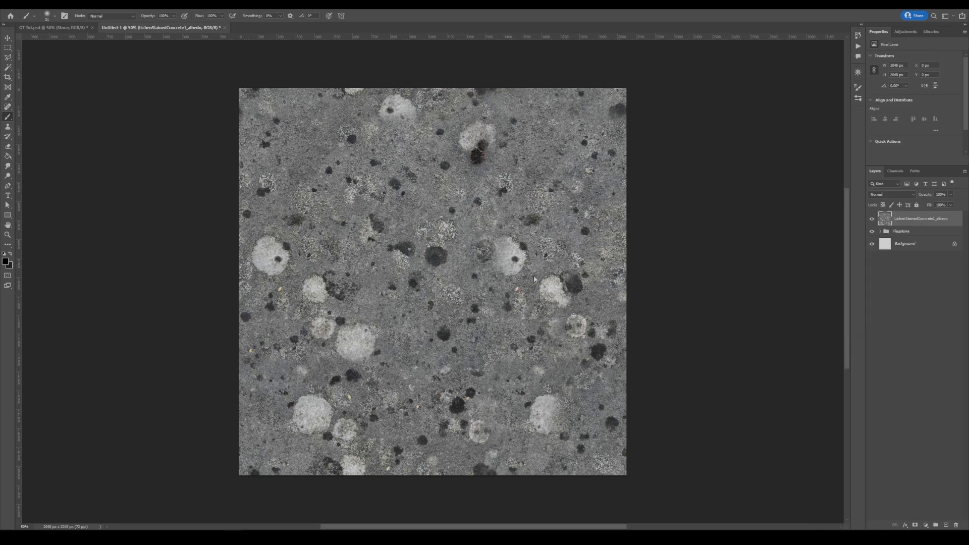
click(895, 197)
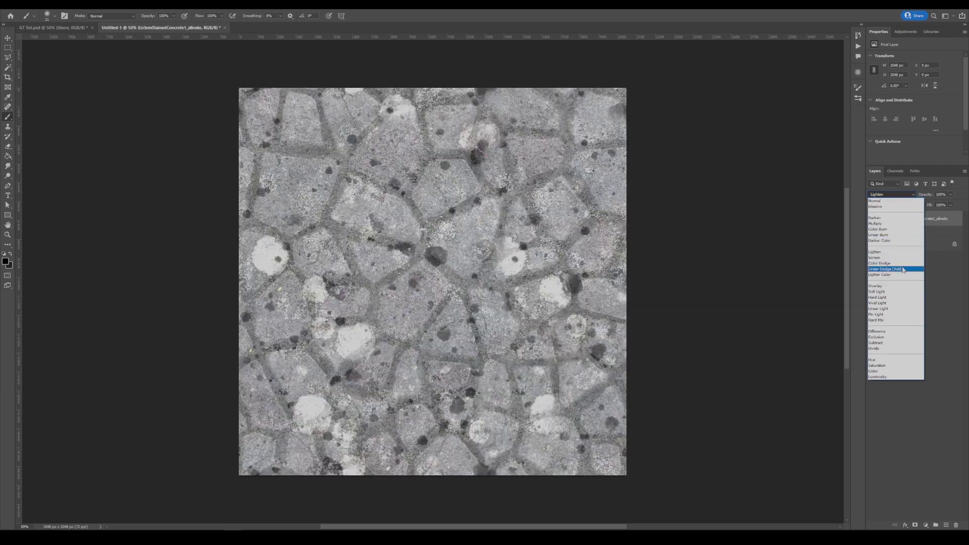
click(900, 288)
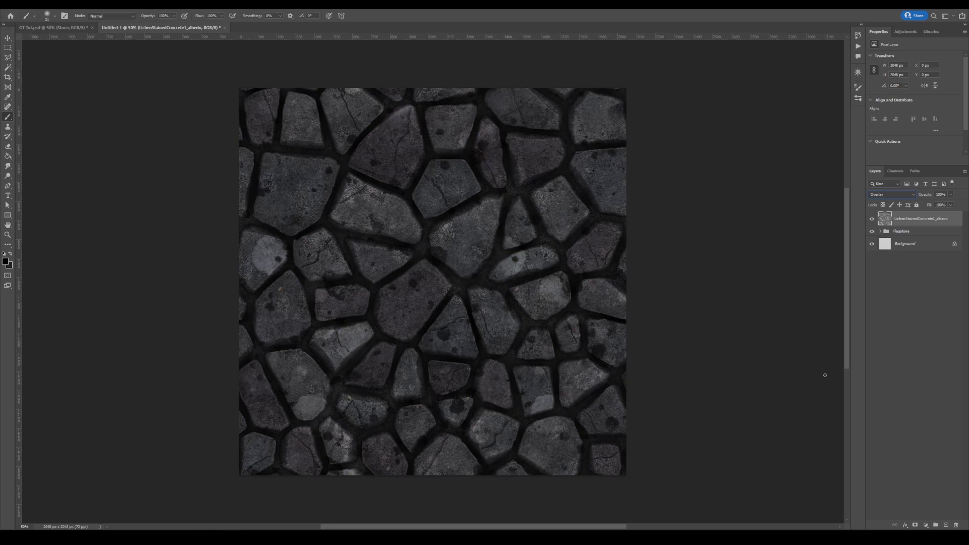
click(922, 232)
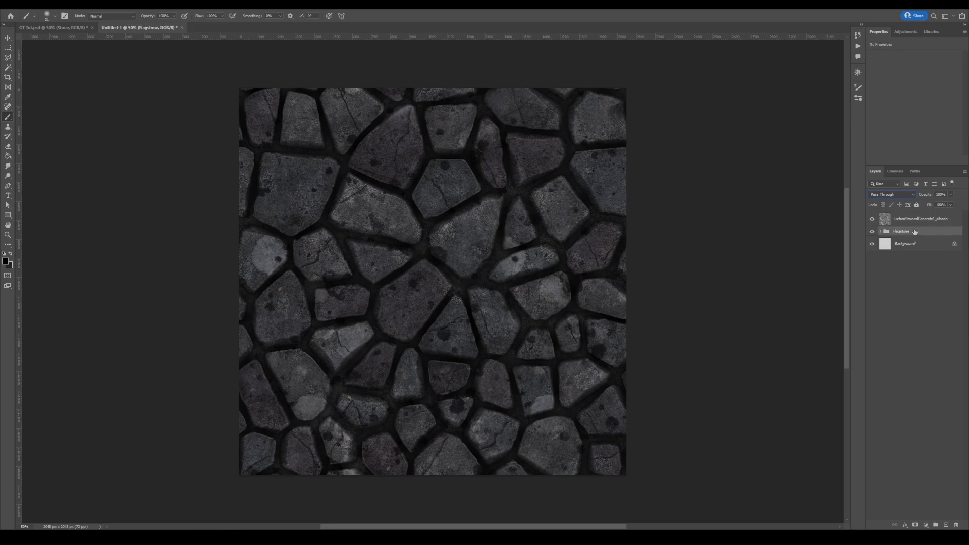
Step: Add a Hue/Saturation layer at Saturation -75 and a Brightness/Contrast layer at Brightness 34
click(926, 525)
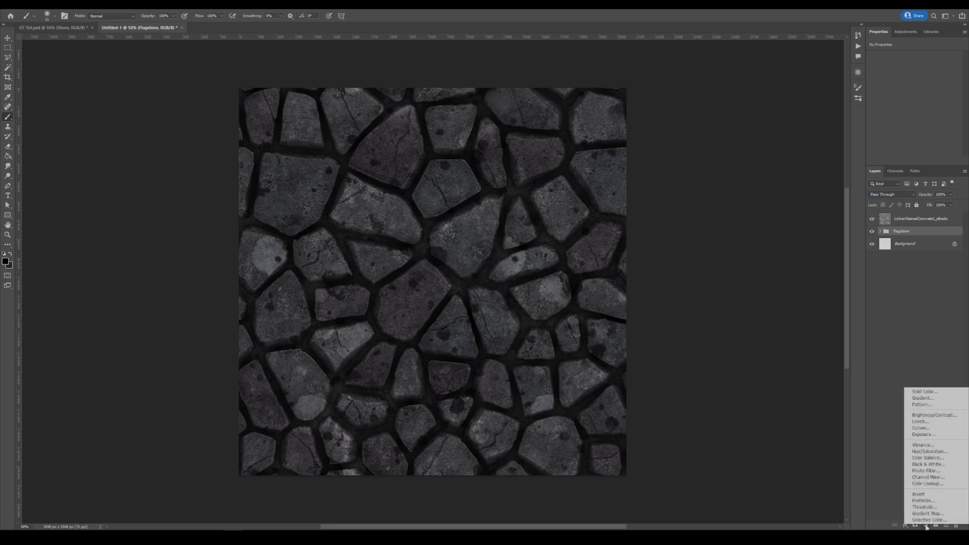
click(948, 454)
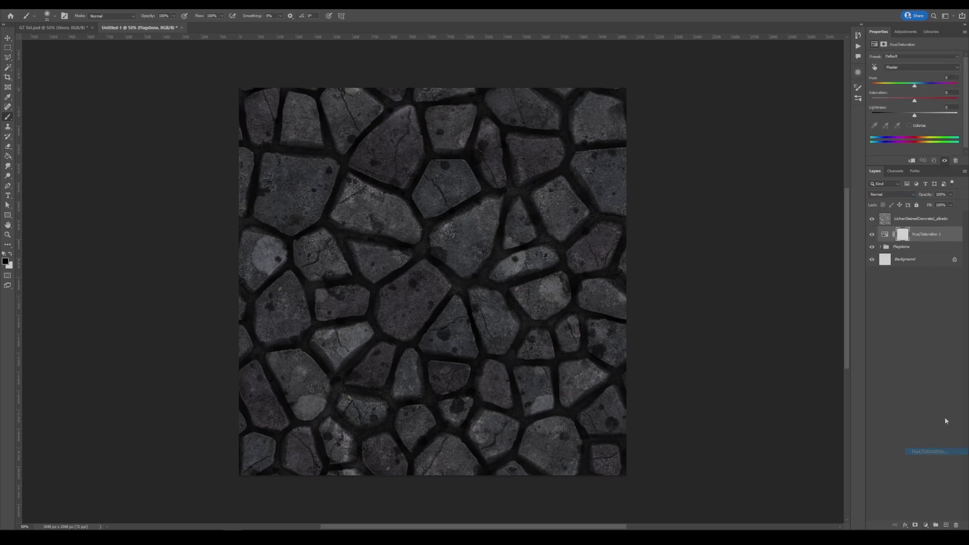
mouse_move(915, 101)
mouse_down()
mouse_move(886, 104)
mouse_move(902, 102)
mouse_up()
click(927, 525)
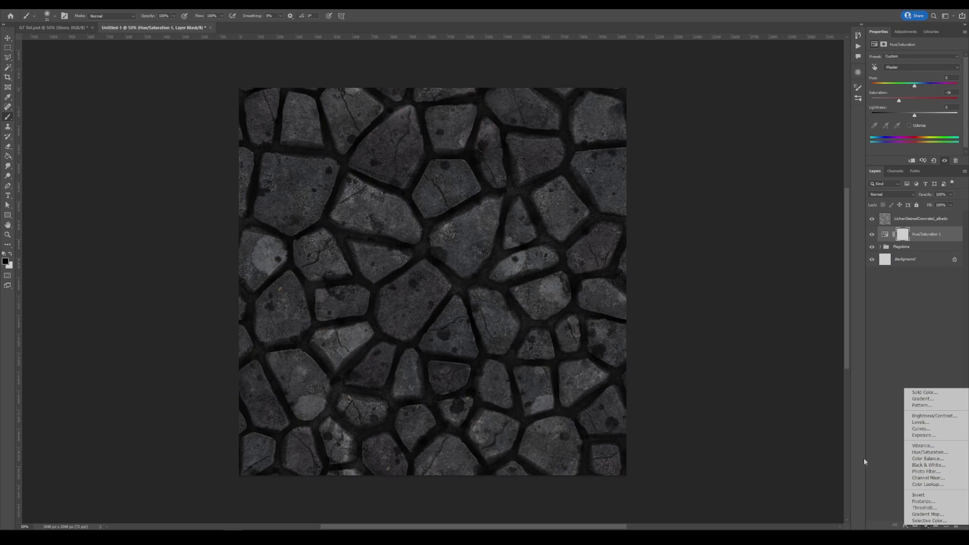
click(934, 416)
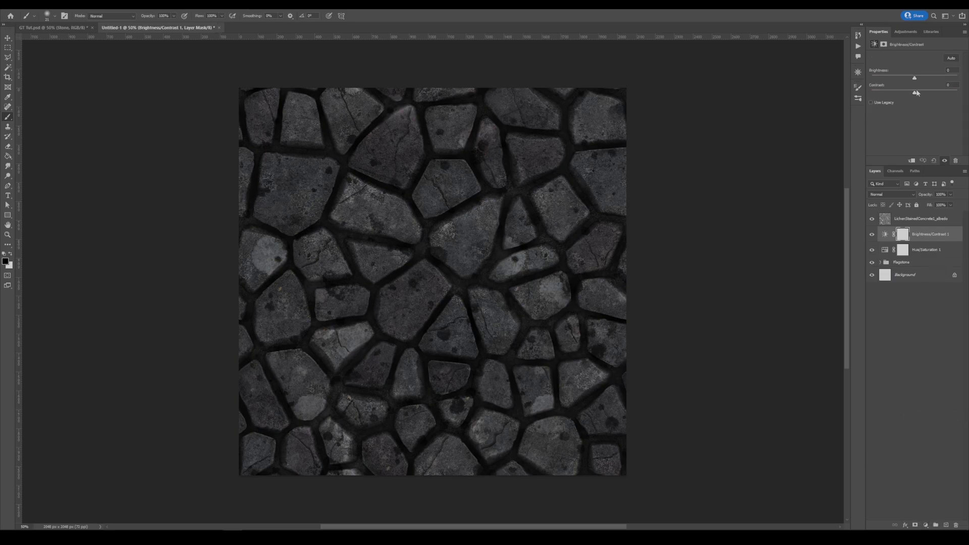
mouse_move(917, 79)
mouse_down()
mouse_move(927, 94)
mouse_move(913, 93)
mouse_move(925, 78)
mouse_up()
Step: Add a second Hue/Saturation layer with Colorize, shifting the hue to teal and lowering lightness
click(953, 249)
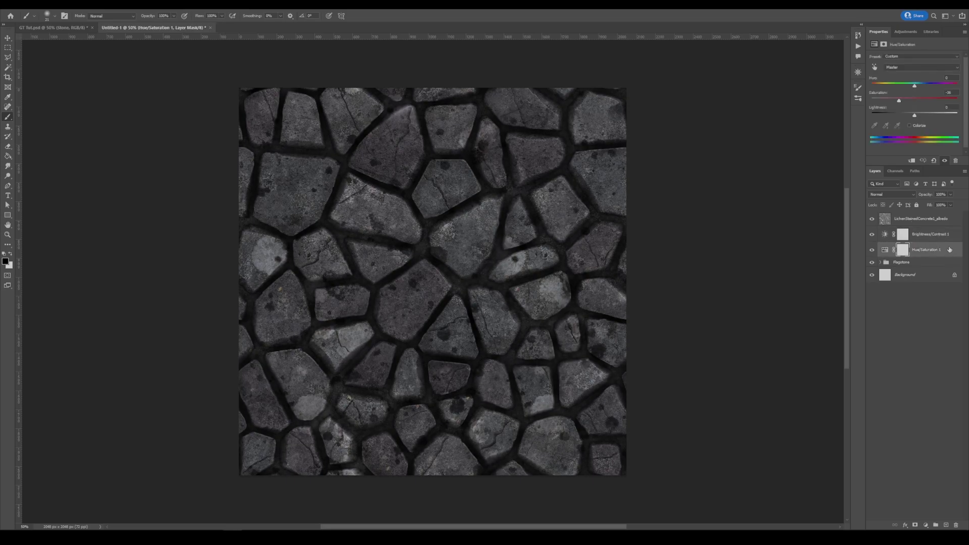
click(928, 521)
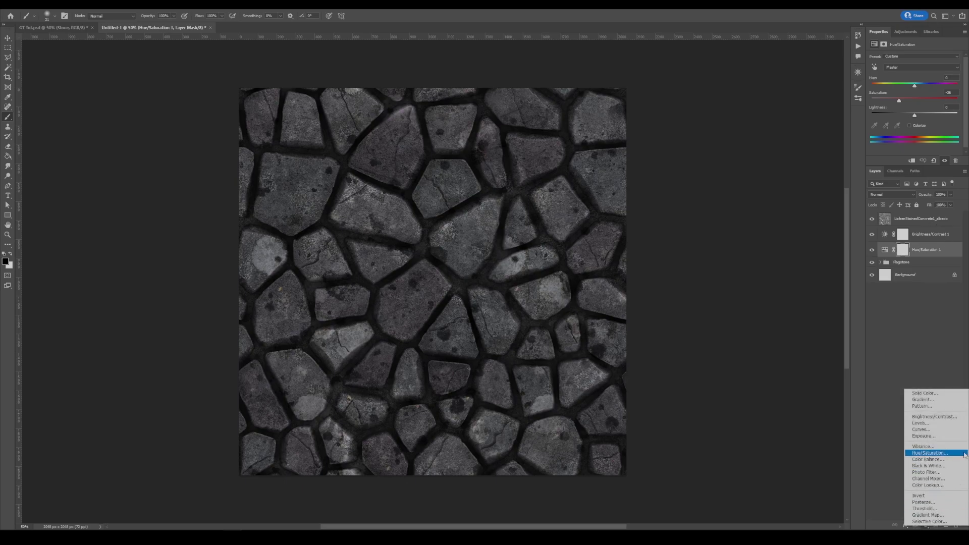
click(947, 453)
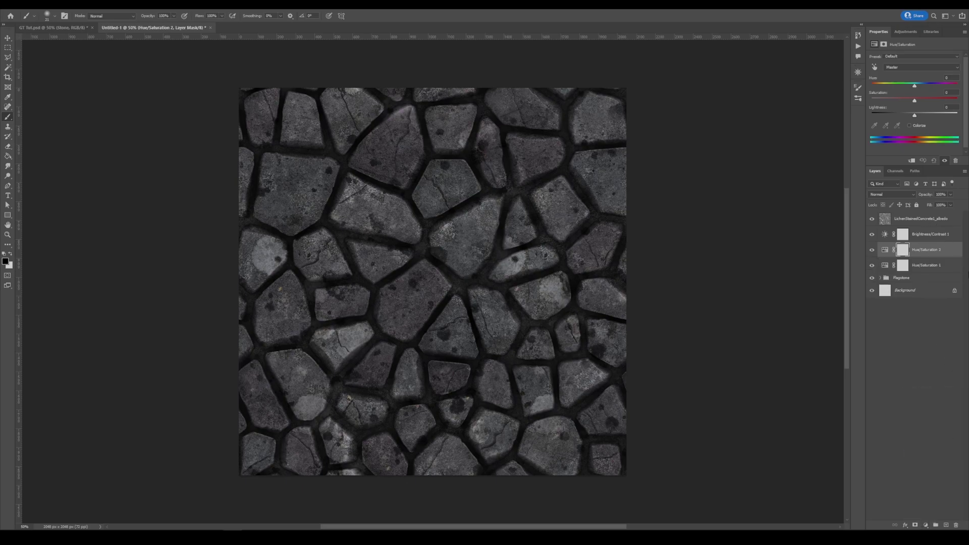
click(912, 124)
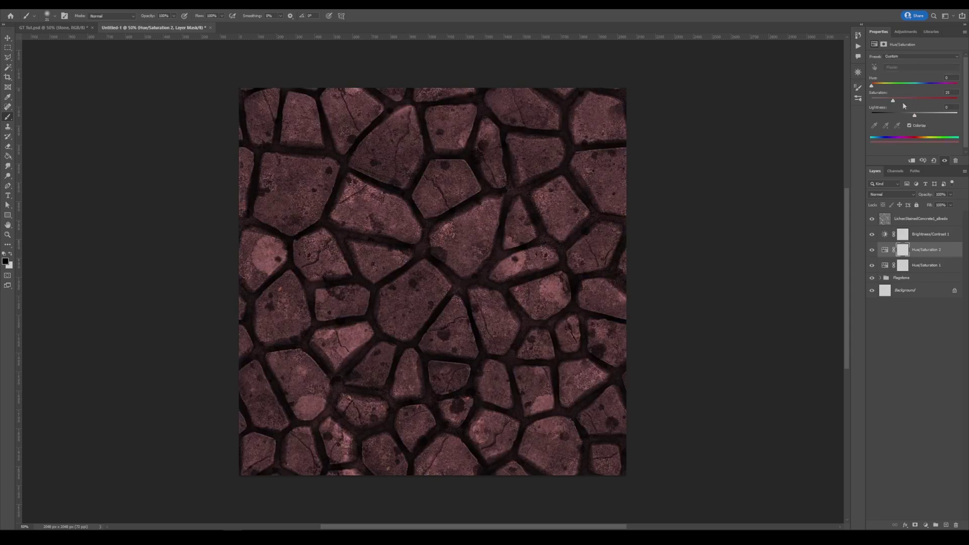
drag(872, 86, 915, 87)
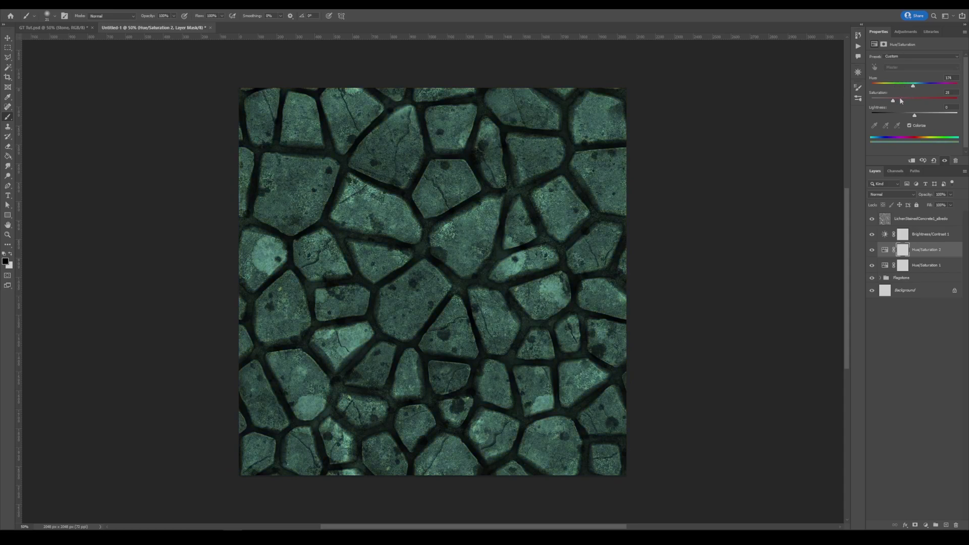
drag(914, 115, 875, 104)
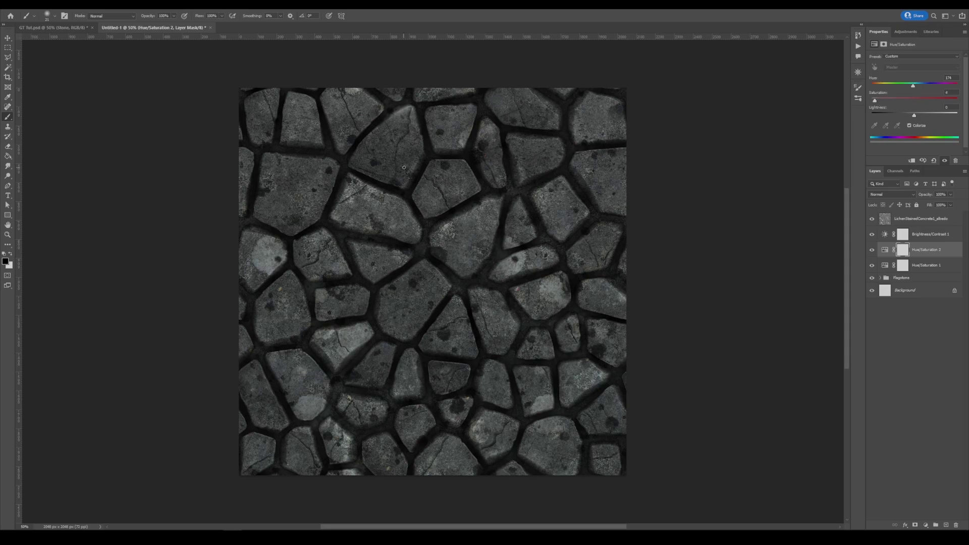
click(872, 250)
click(872, 250)
Step: Select the LichenStainedConcrete1_albedo layer and place the Grass albedo and ambient-occlusion files onto the canvas
click(935, 235)
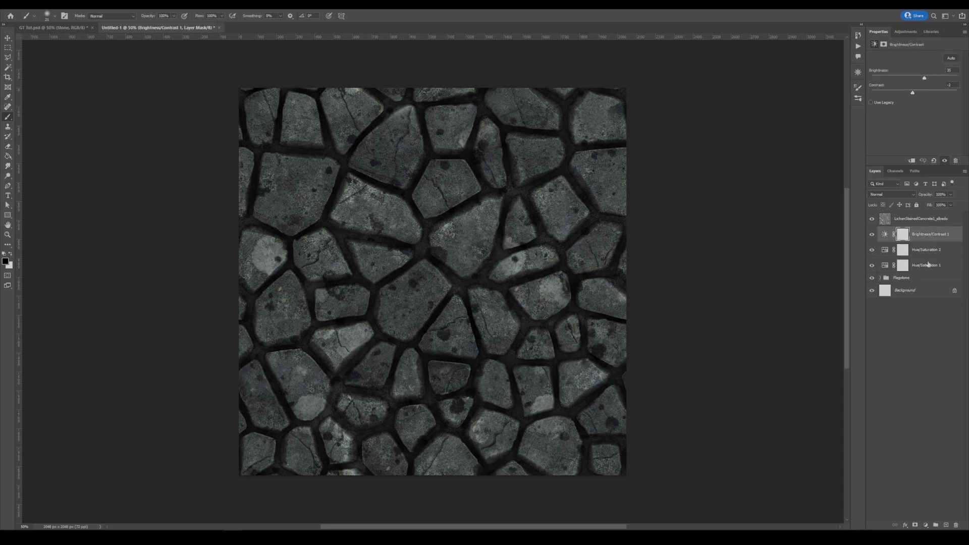
click(928, 265)
click(920, 219)
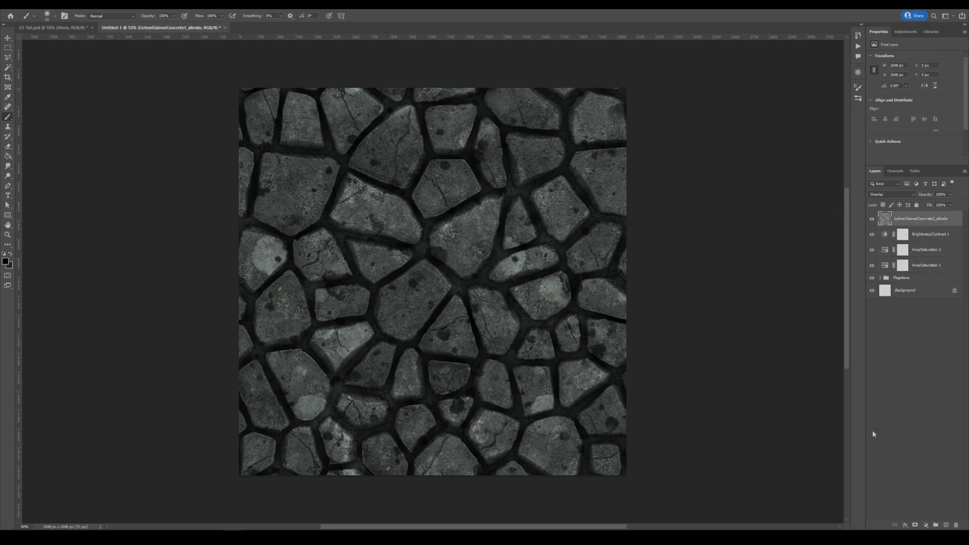
key(alt+Tab)
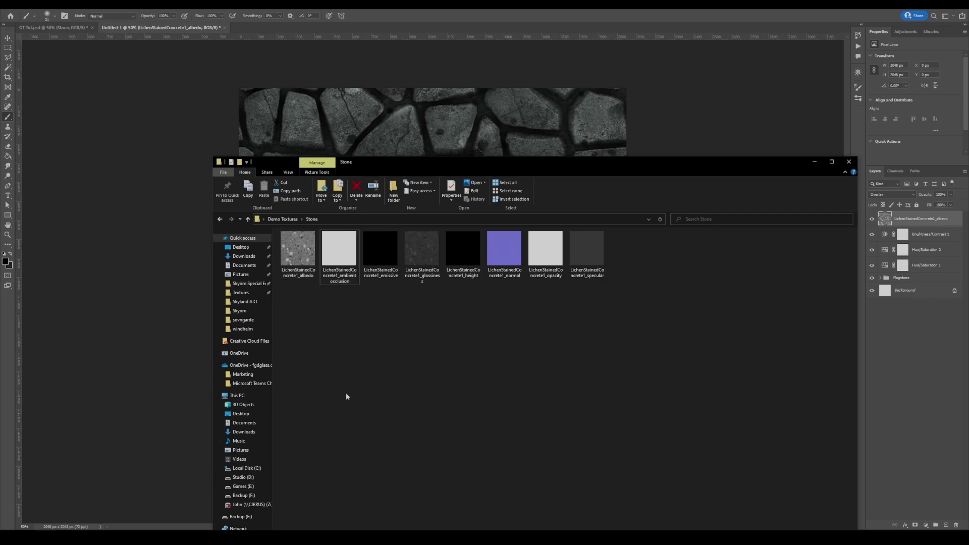
scroll(309, 321, down, 4)
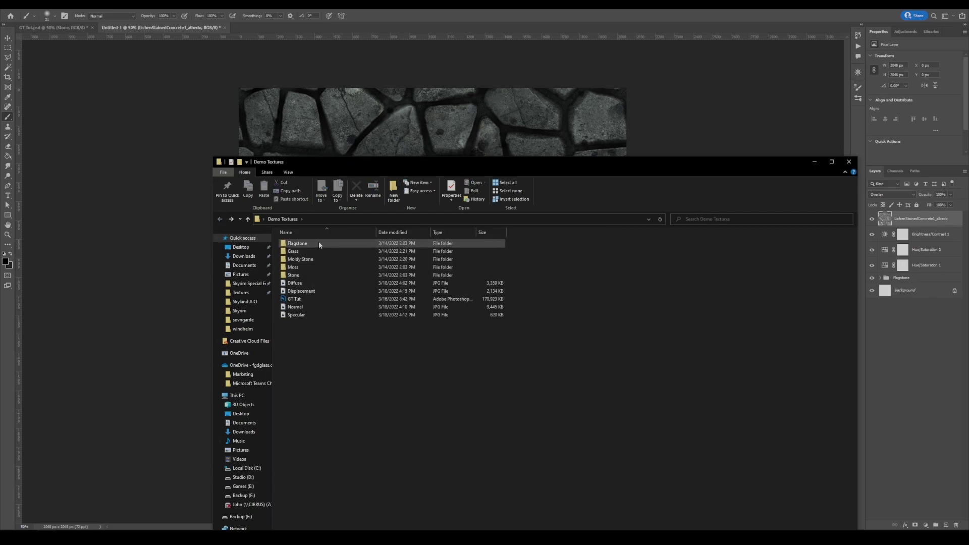
double_click(303, 251)
click(298, 248)
ctrl+click(339, 248)
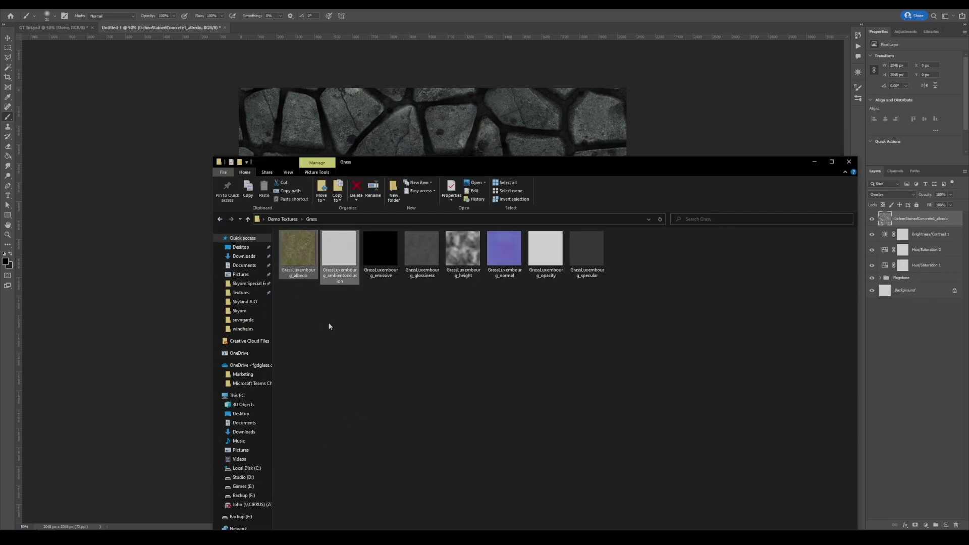
drag(299, 250, 322, 123)
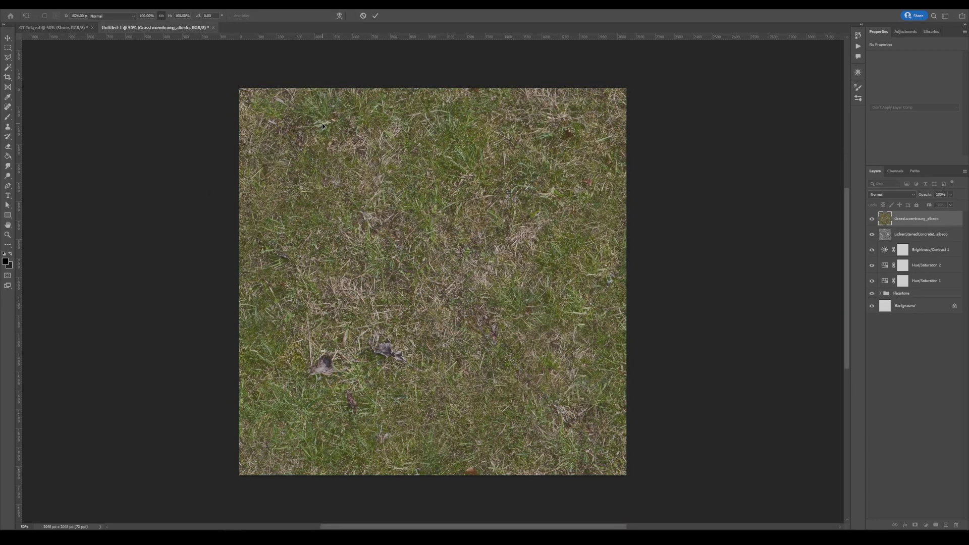
Step: Rasterize the grass layers, set the AO's Levels black input to 70, and Multiply it over the albedo
shift+click(932, 236)
right_click(932, 236)
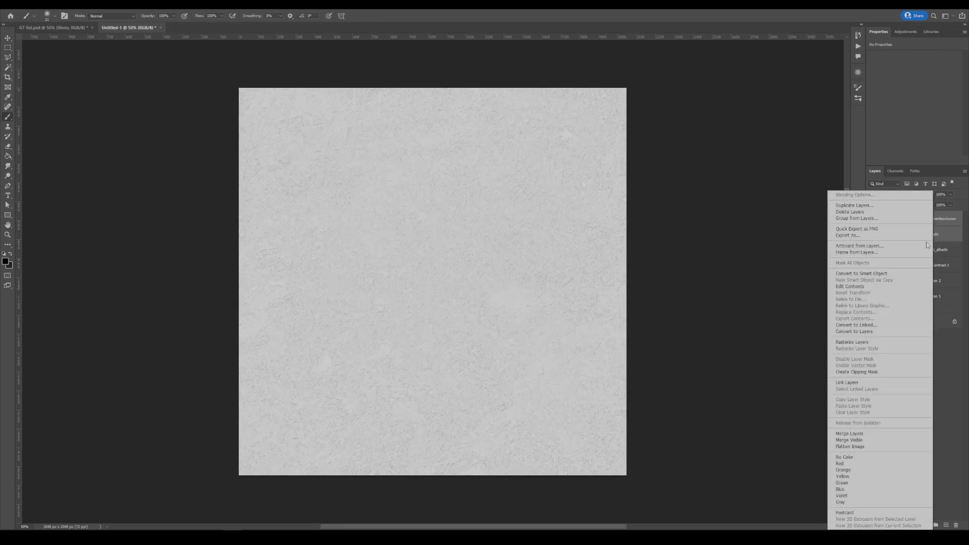
click(894, 342)
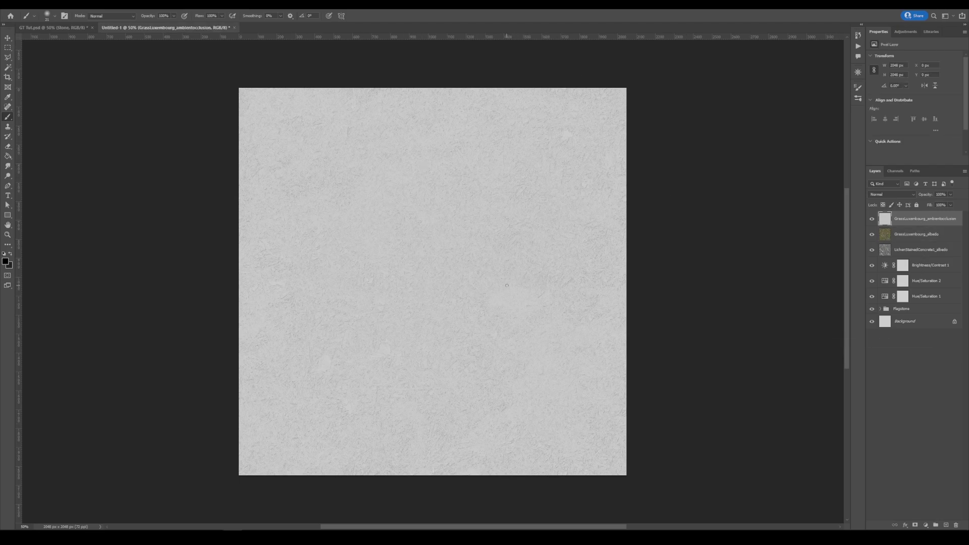
key(ctrl+l)
drag(642, 261, 703, 263)
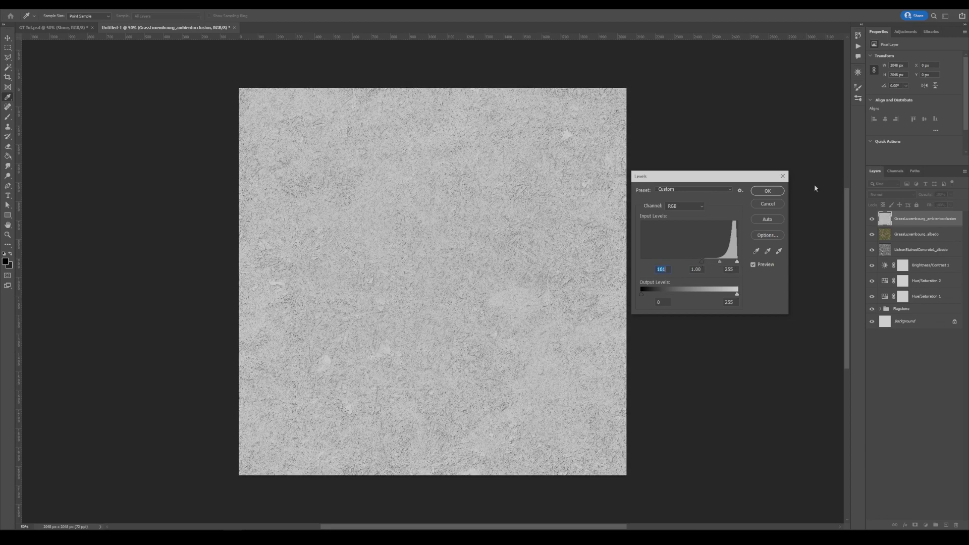
click(768, 191)
click(890, 195)
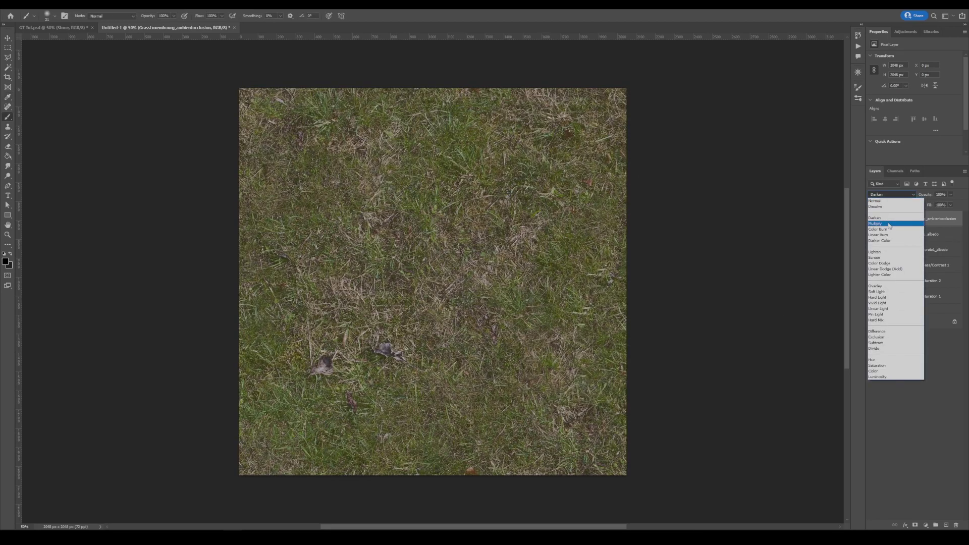
click(889, 225)
click(872, 219)
click(872, 219)
click(871, 219)
click(872, 219)
Step: Convert the grass layers into a smart object and rasterize it into one pixel layer
right_click(926, 235)
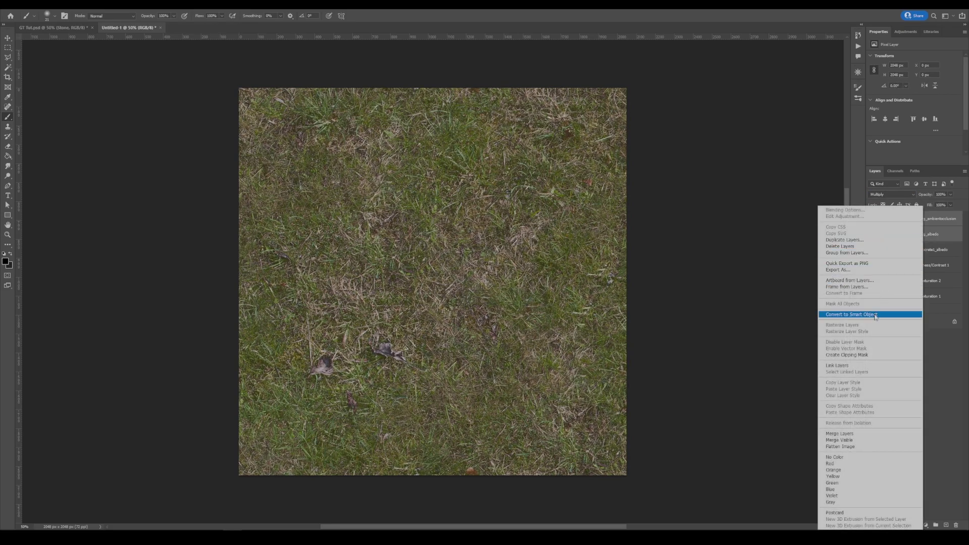
click(838, 313)
right_click(911, 219)
click(828, 342)
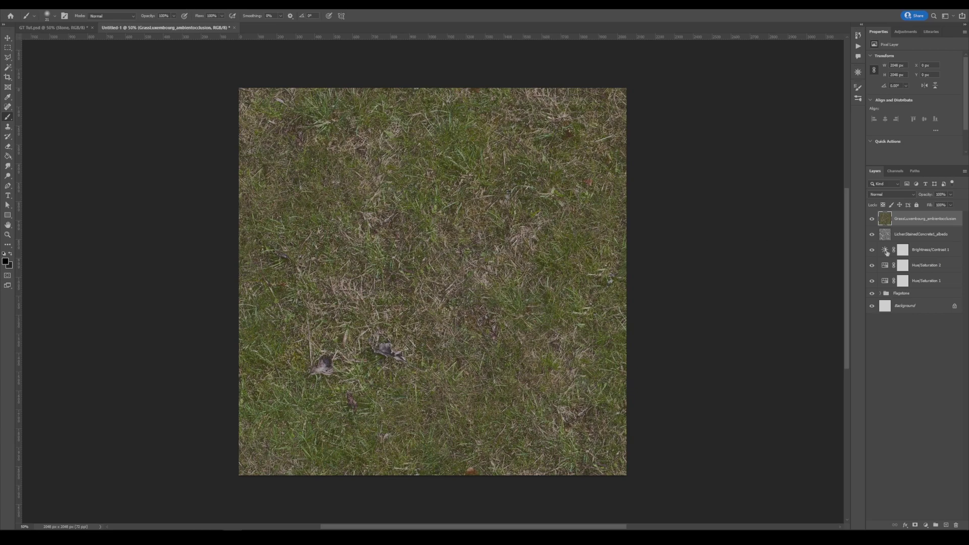
Step: Place the FantasyFlagstoneDark_ambientocclusion map from the Flagstone folder onto the canvas
key(alt+Tab)
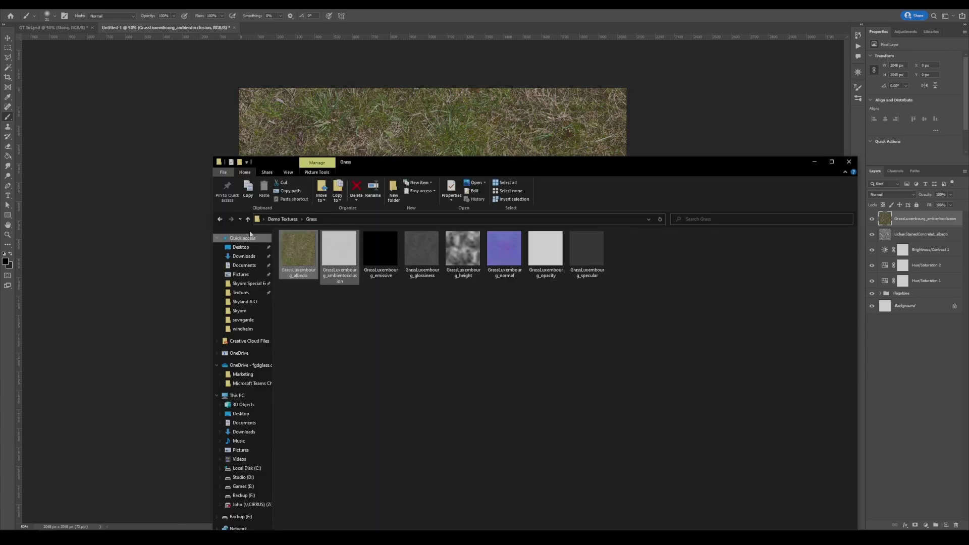
click(219, 220)
double_click(323, 243)
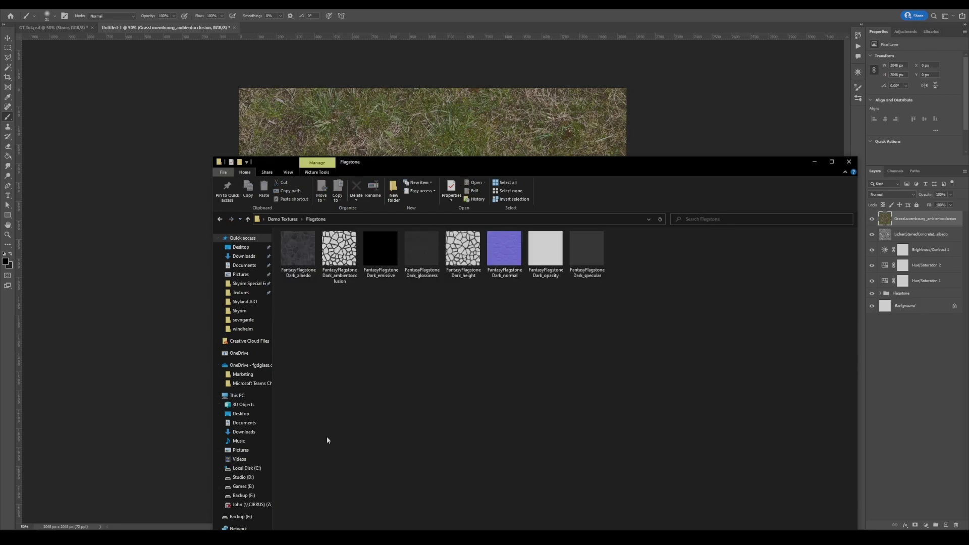
drag(349, 258, 421, 141)
Step: Rasterize the placed flagstone AO map and raise its Levels black input to 122 to blacken the gaps
key(Return)
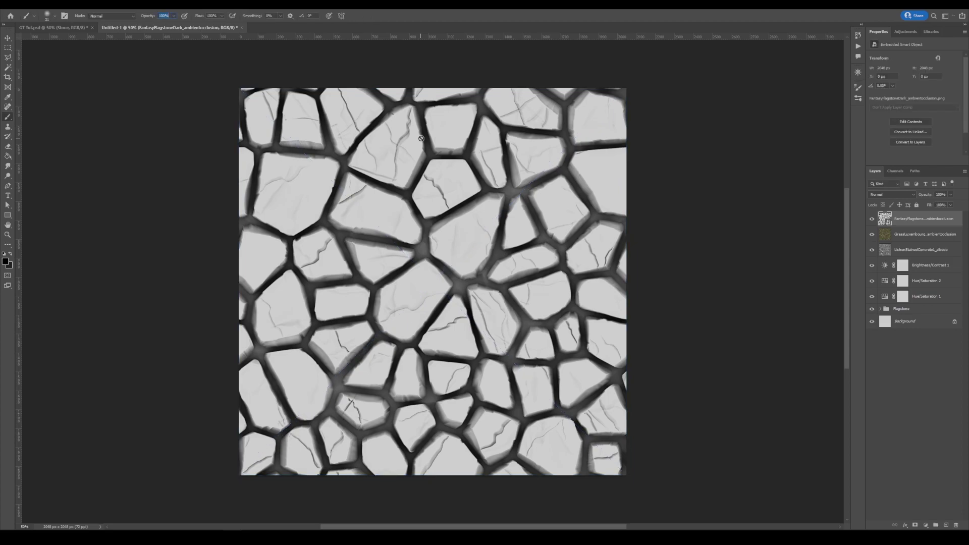
right_click(895, 222)
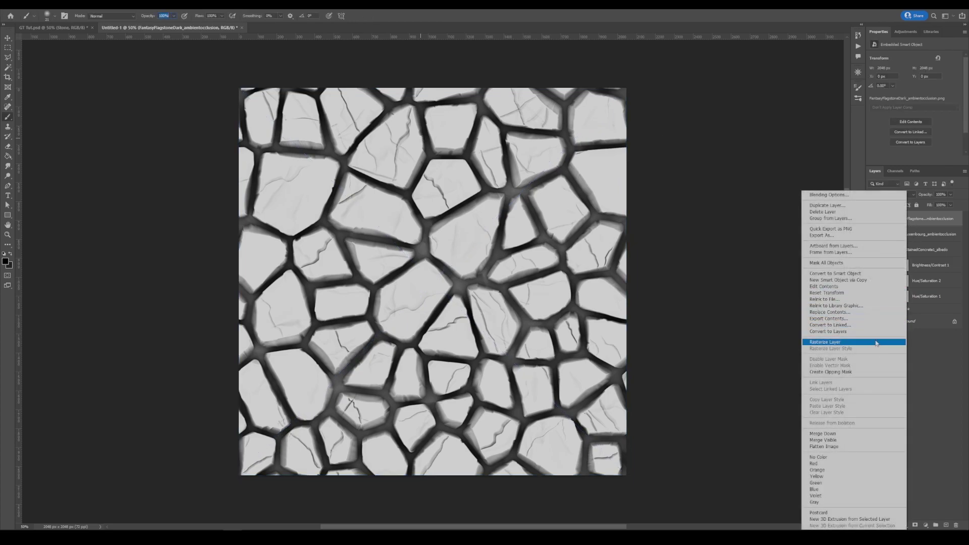
click(859, 343)
key(ctrl+l)
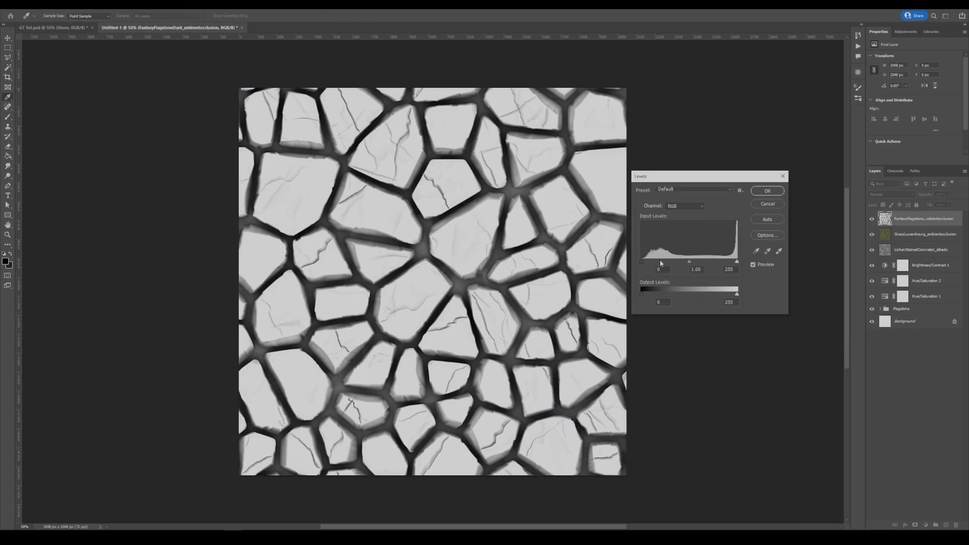
drag(642, 264, 688, 261)
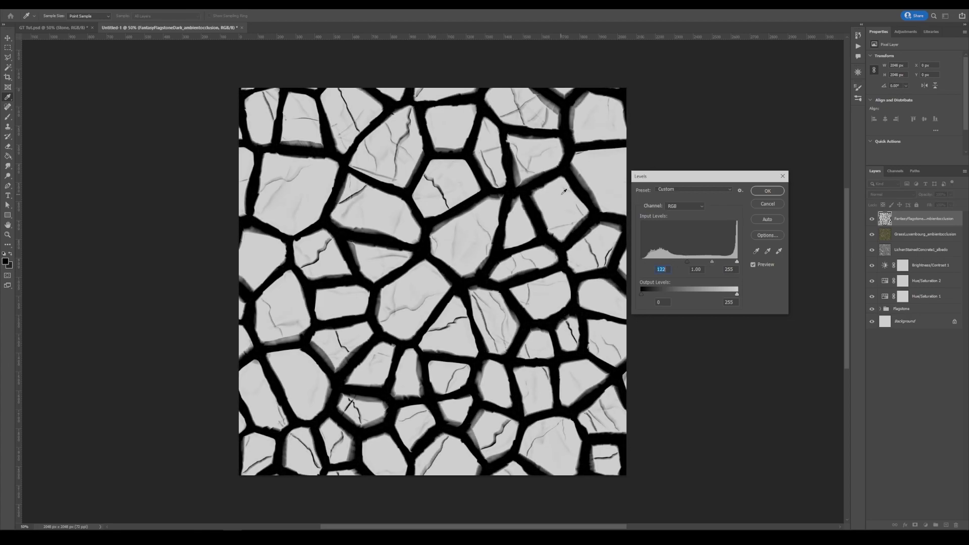
click(768, 191)
Step: Select the light stones with Color Range, then hide the flagstone map and target the grass layer
key(b)
click(98, 9)
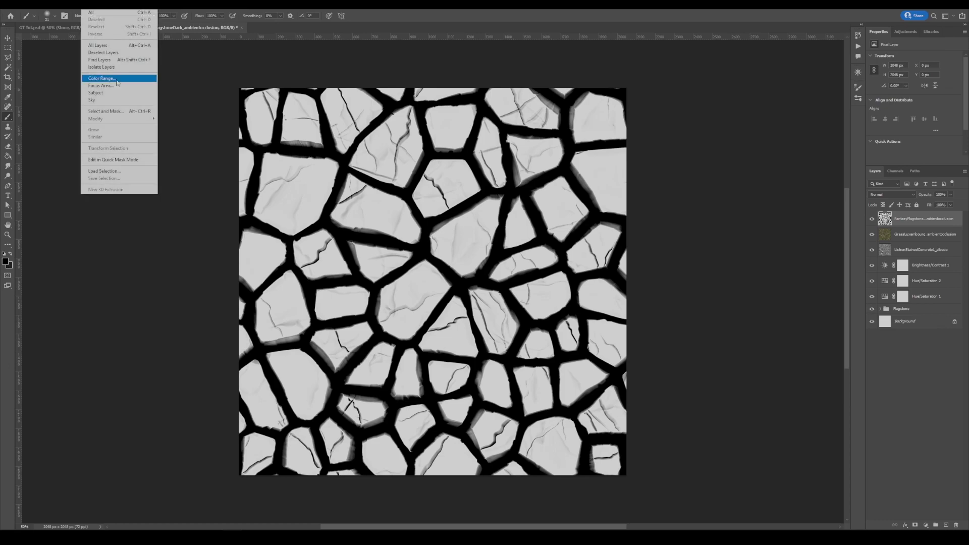
click(108, 79)
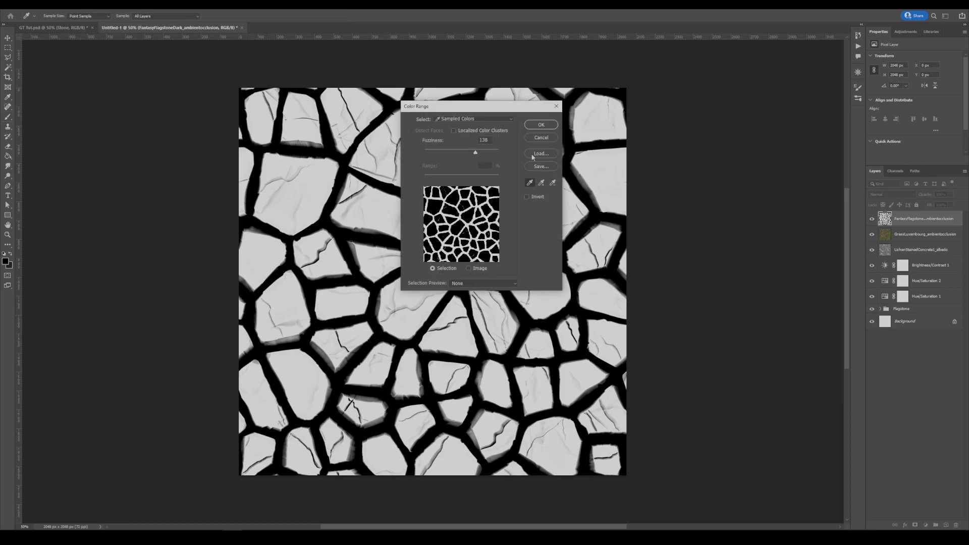
click(541, 124)
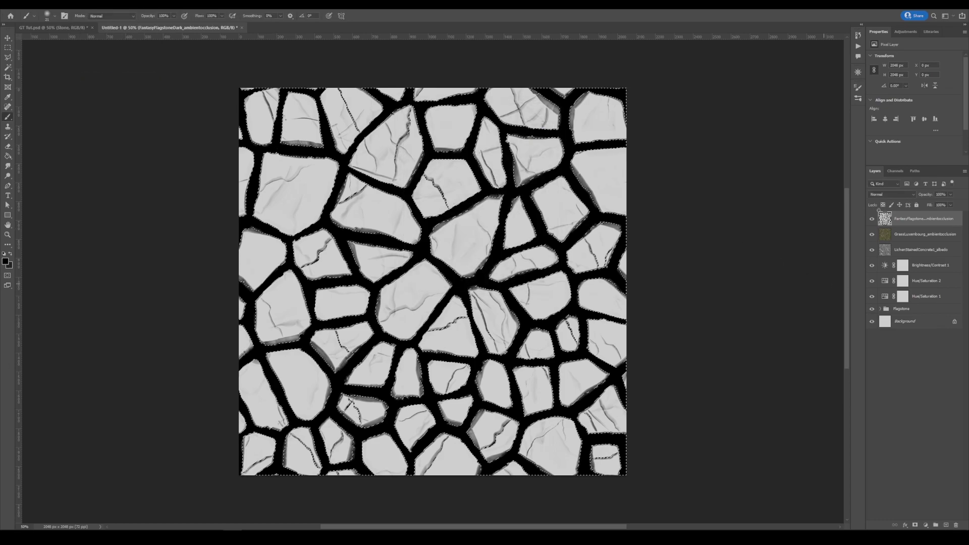
click(872, 219)
click(908, 234)
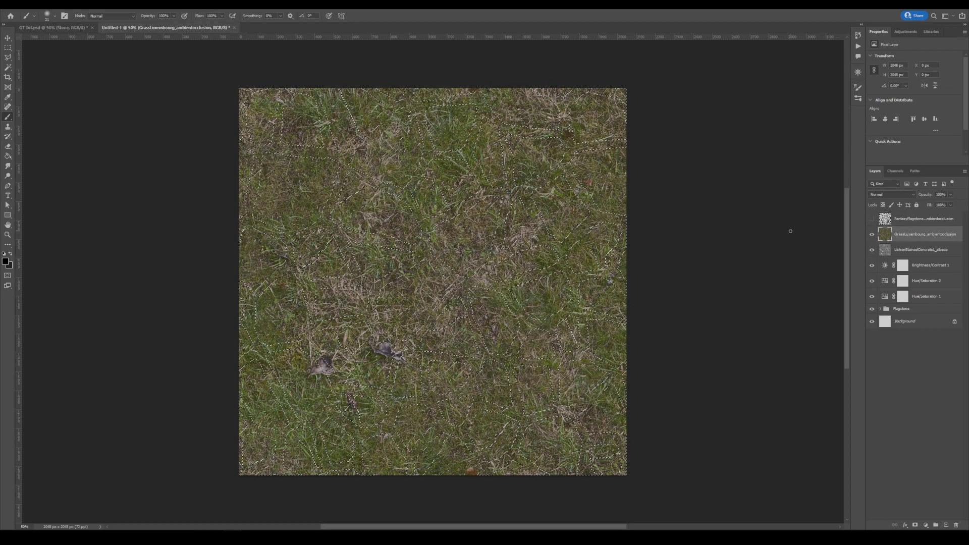
Step: Add a grass layer mask from the stone selection, then undo it
click(916, 525)
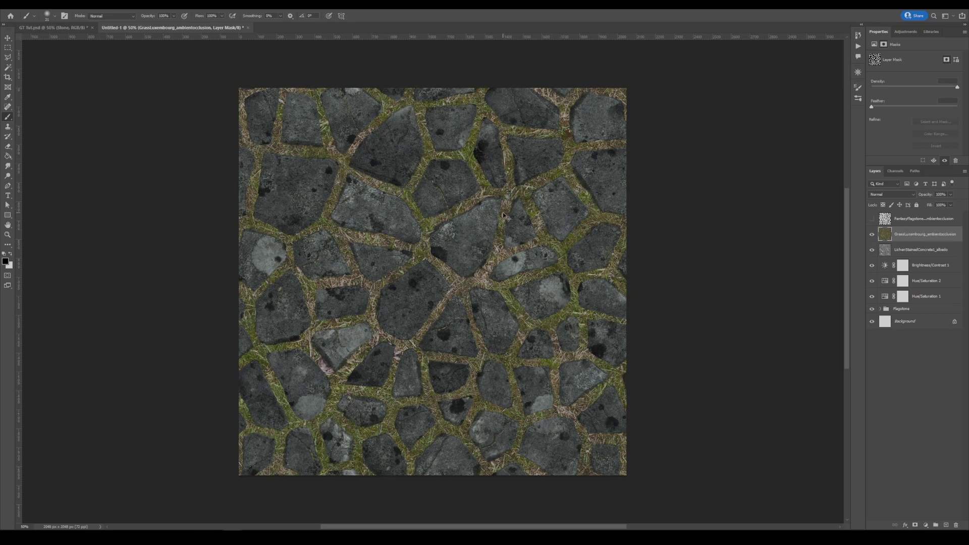
key(ctrl+z)
click(95, 9)
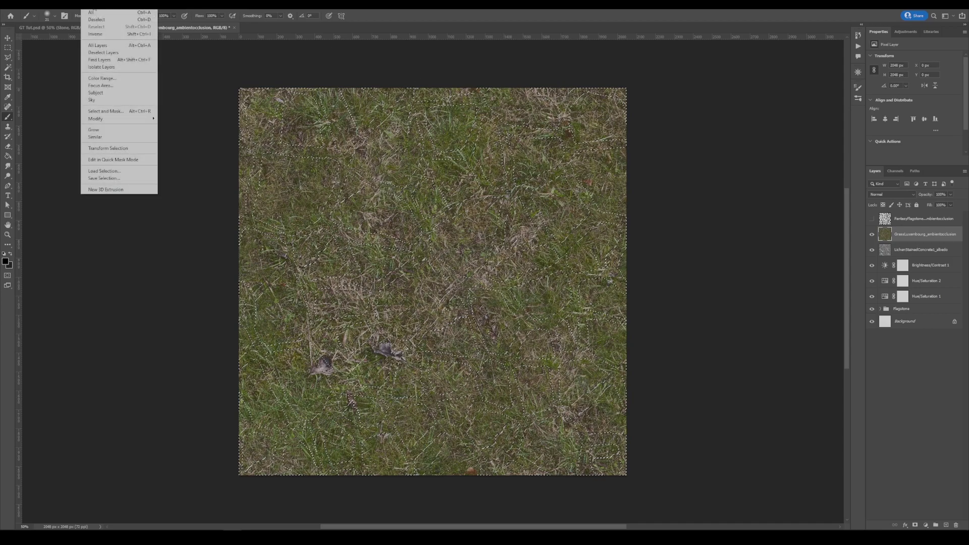
mouse_move(128, 10)
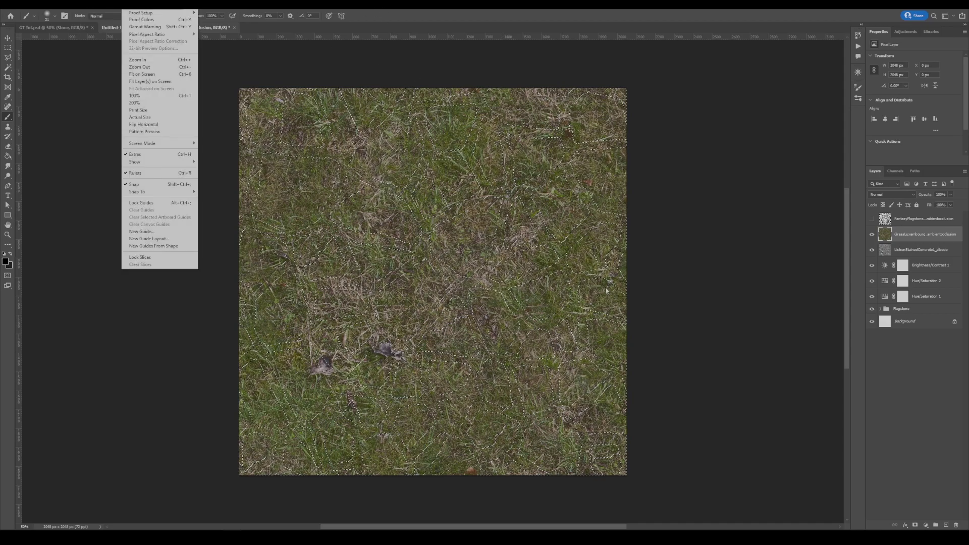
click(309, 149)
Step: Feather the stone selection by 10 px and mask the grass layer with it
click(103, 9)
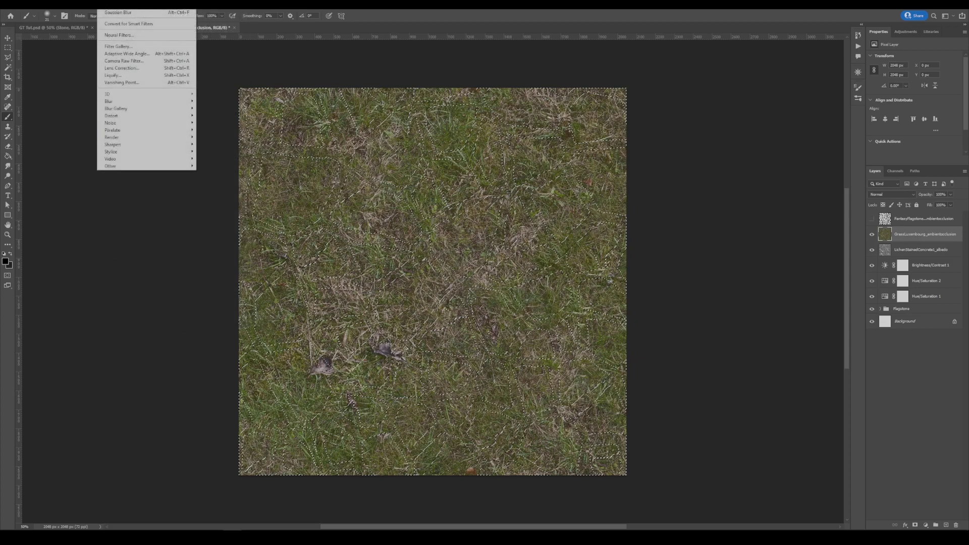
mouse_move(86, 9)
mouse_move(121, 120)
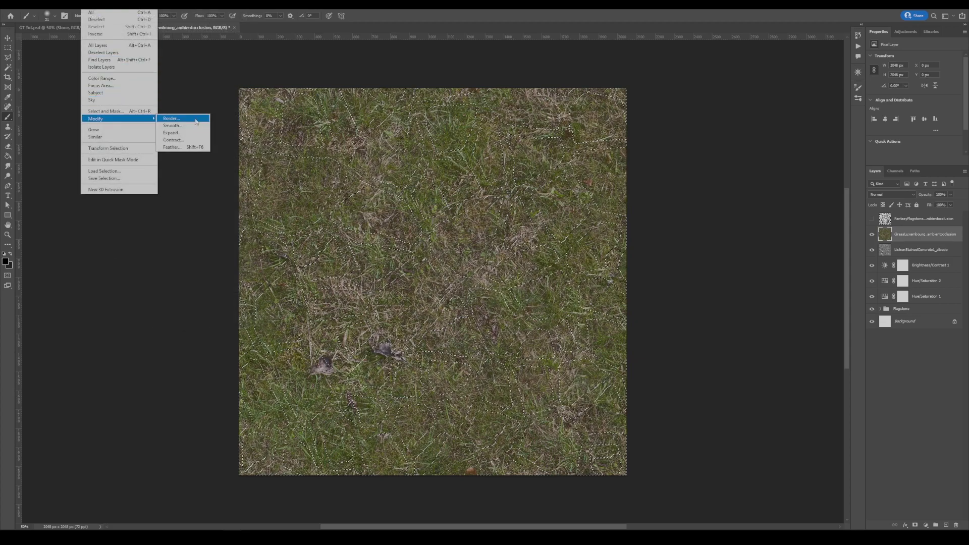
click(194, 152)
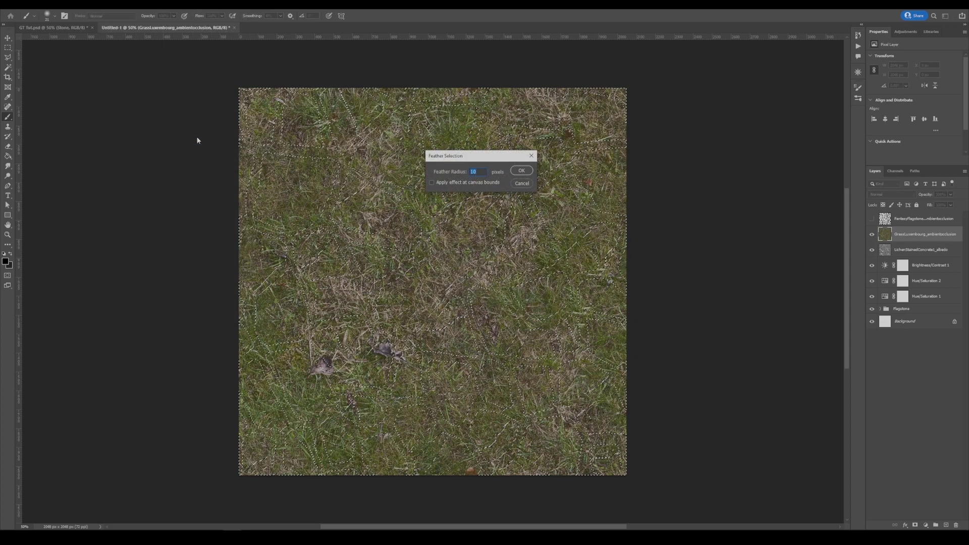
key(Return)
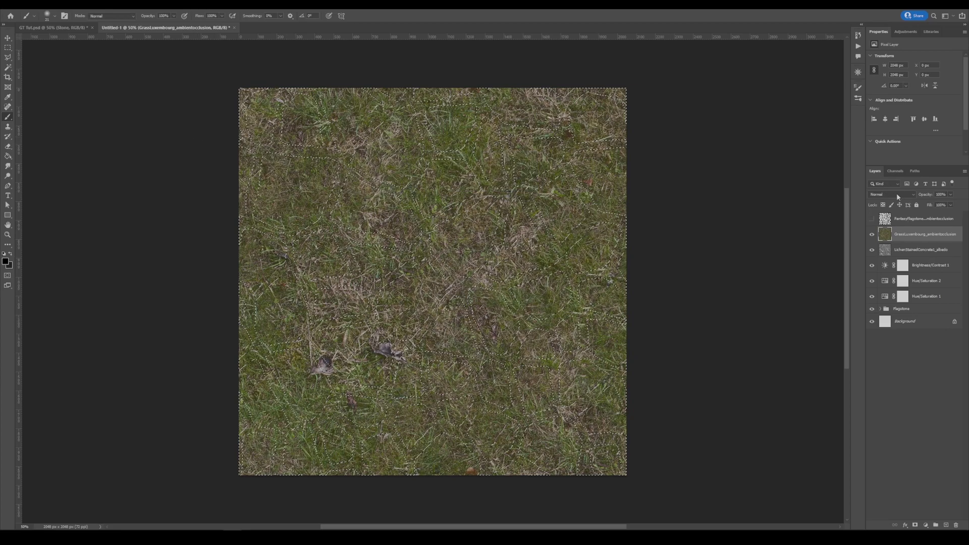
click(915, 525)
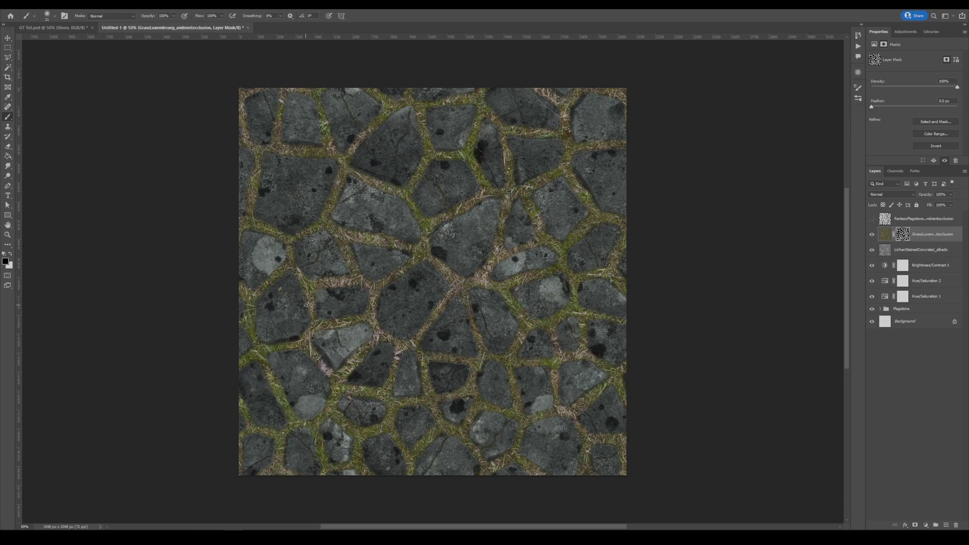
Step: Open the Moss texture folder in Demo Textures in File Explorer
key(alt+Tab)
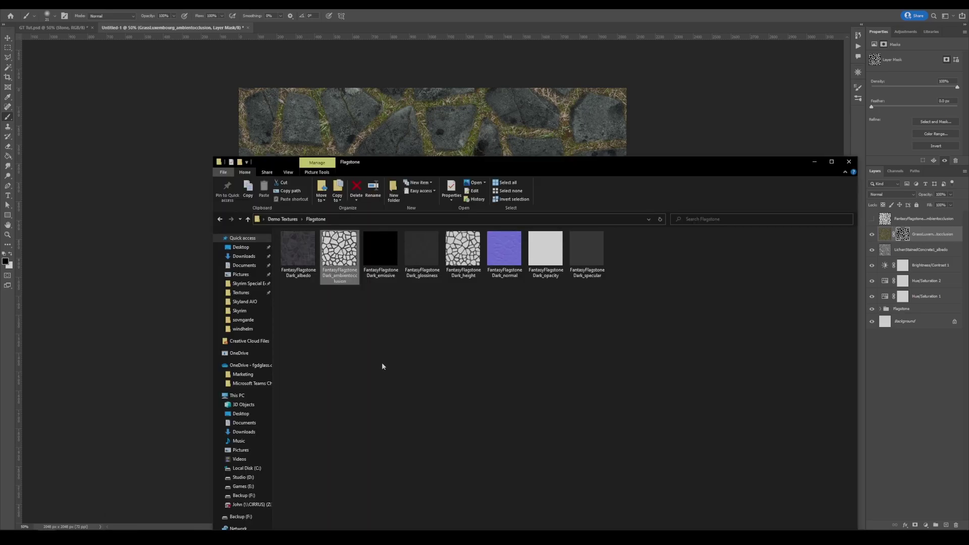
click(220, 219)
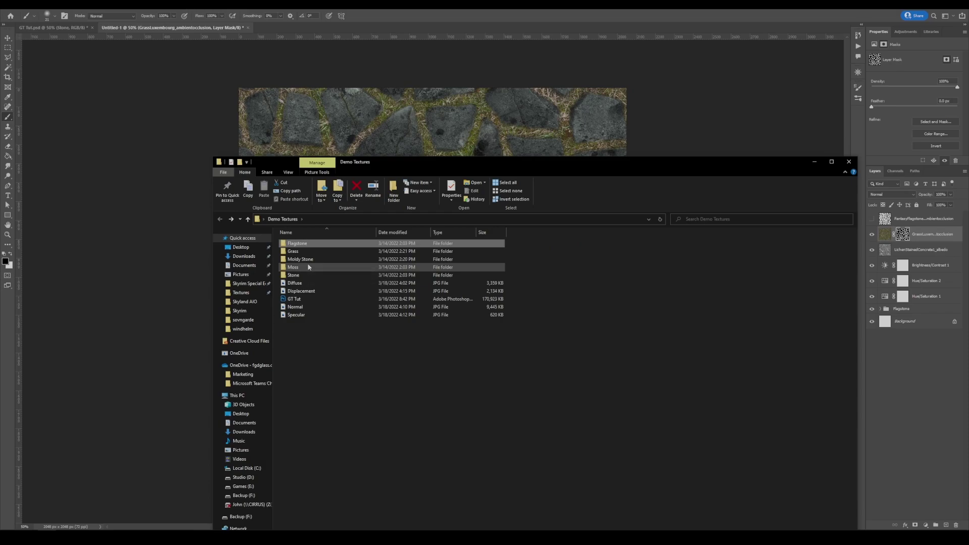
double_click(303, 267)
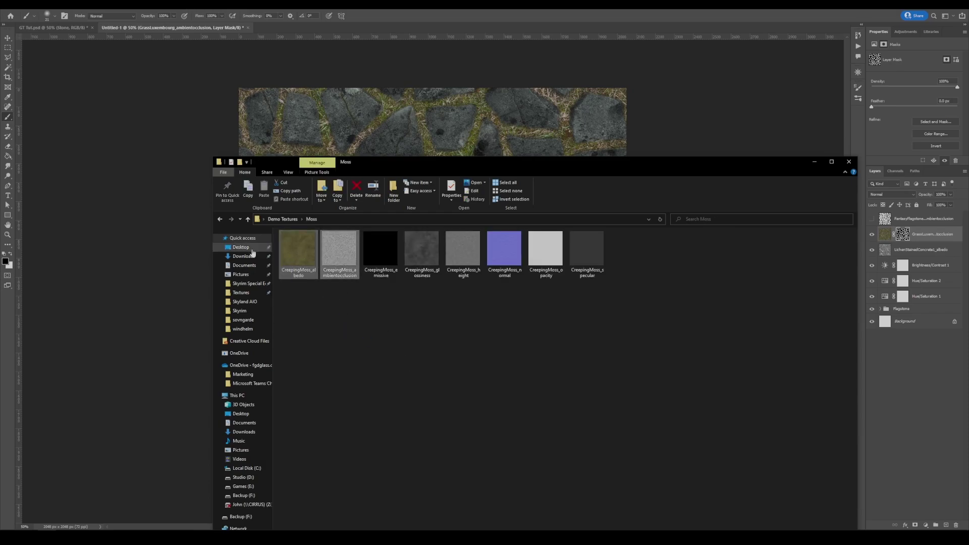
Step: Place the moss textures, put the albedo below the AO, and rasterize both layers
click(383, 133)
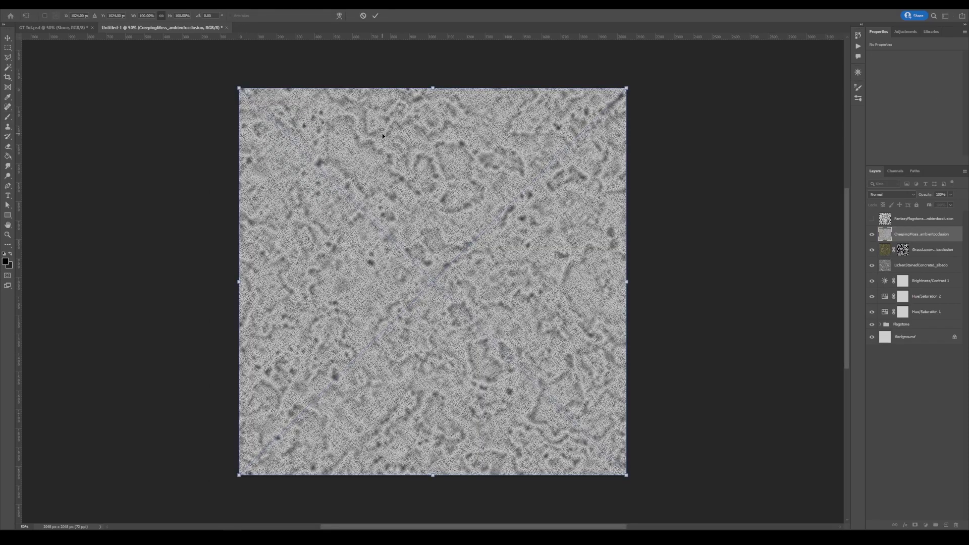
key(Return)
key(Return)
drag(922, 238, 921, 255)
shift+click(924, 237)
right_click(923, 237)
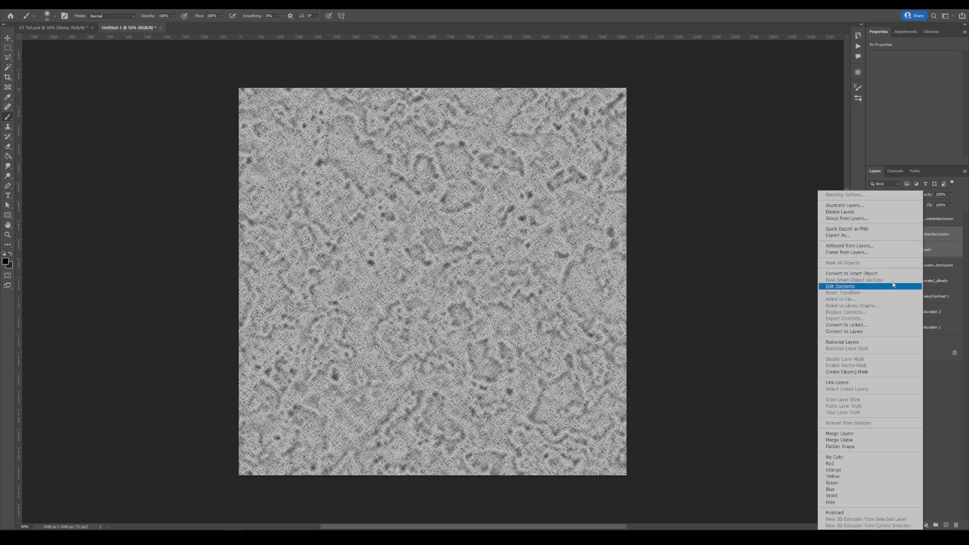
click(842, 342)
Step: Multiply the moss AO over the albedo and flatten both into one layer via a Smart Object
click(910, 235)
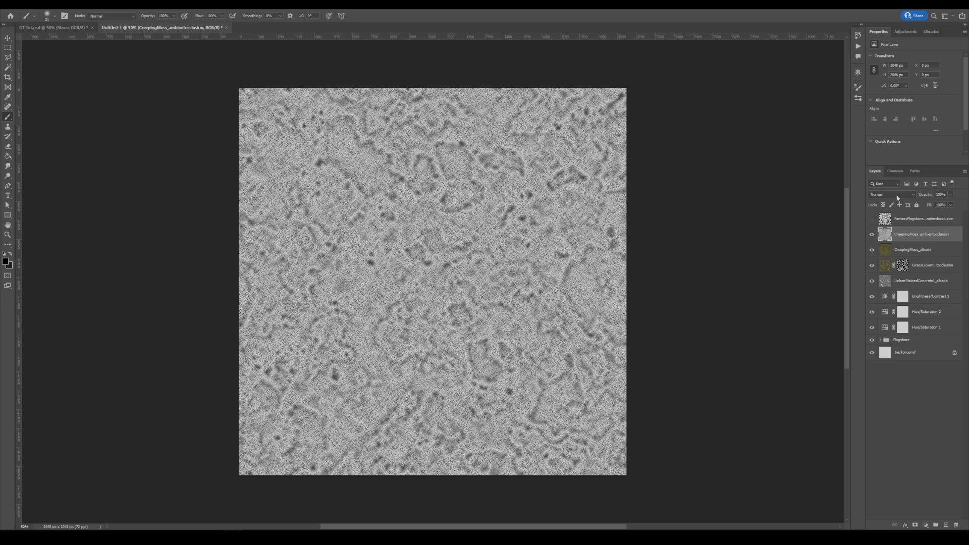
click(891, 194)
click(897, 226)
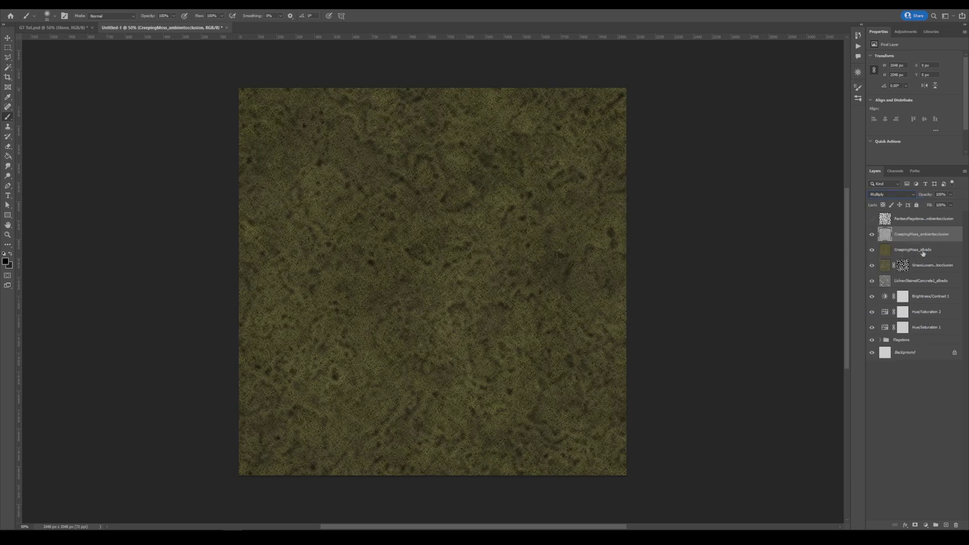
shift+click(923, 251)
right_click(924, 251)
click(888, 314)
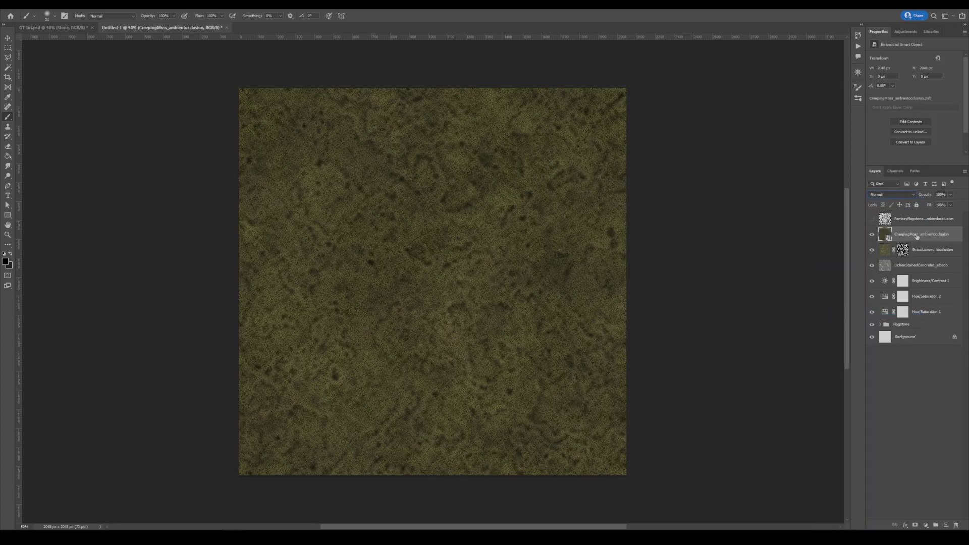
right_click(918, 236)
click(869, 341)
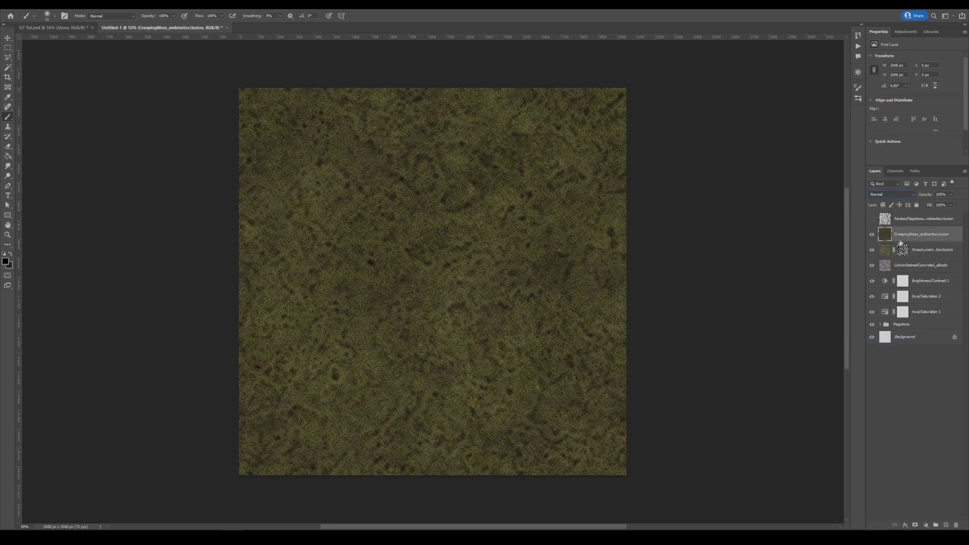
Step: Delete the flagstone AO layer and switch back to the Moss folder window
click(871, 219)
click(914, 219)
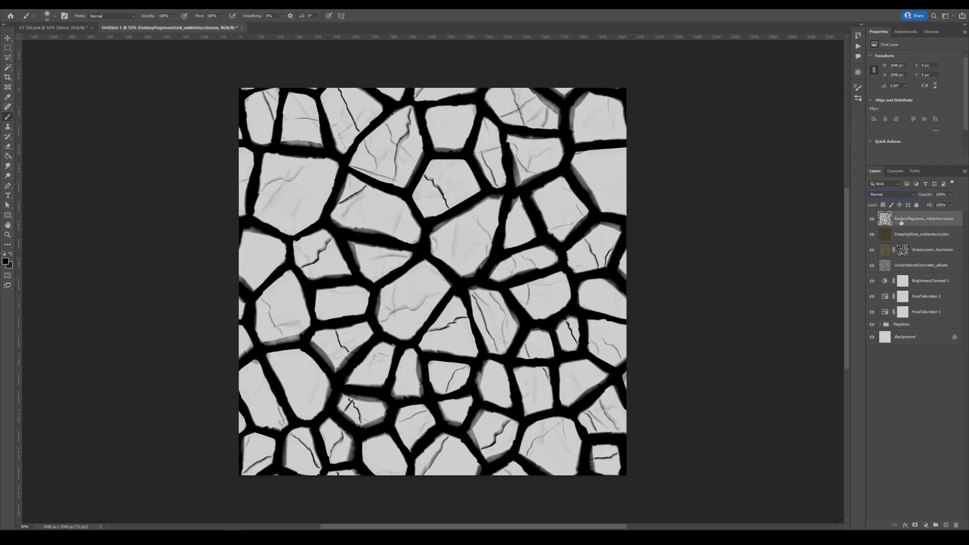
drag(903, 224, 956, 525)
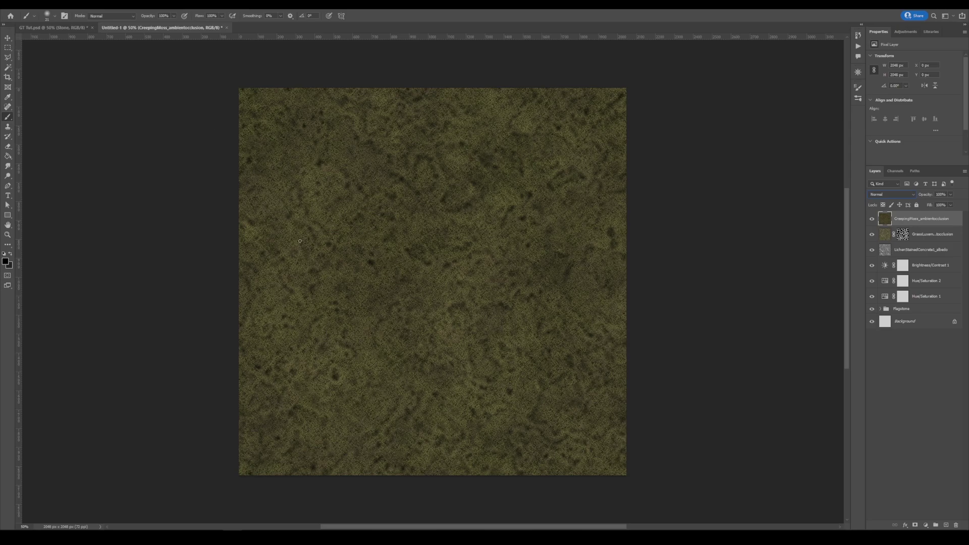
key(alt+Tab)
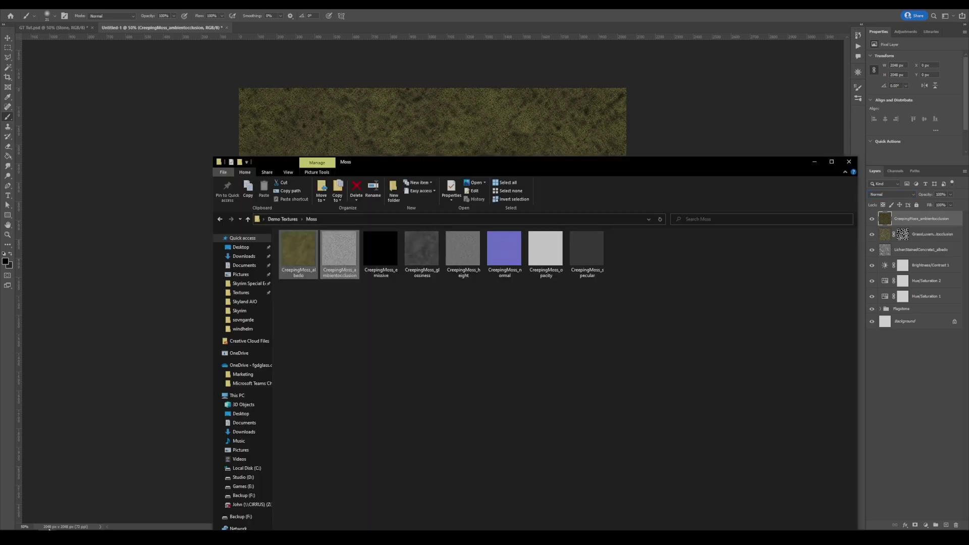
Step: Place FantasyFlagstoneDark_ambientocclusion from the Flagstone folder on the canvas and rasterize it
click(338, 314)
key(alt+Left)
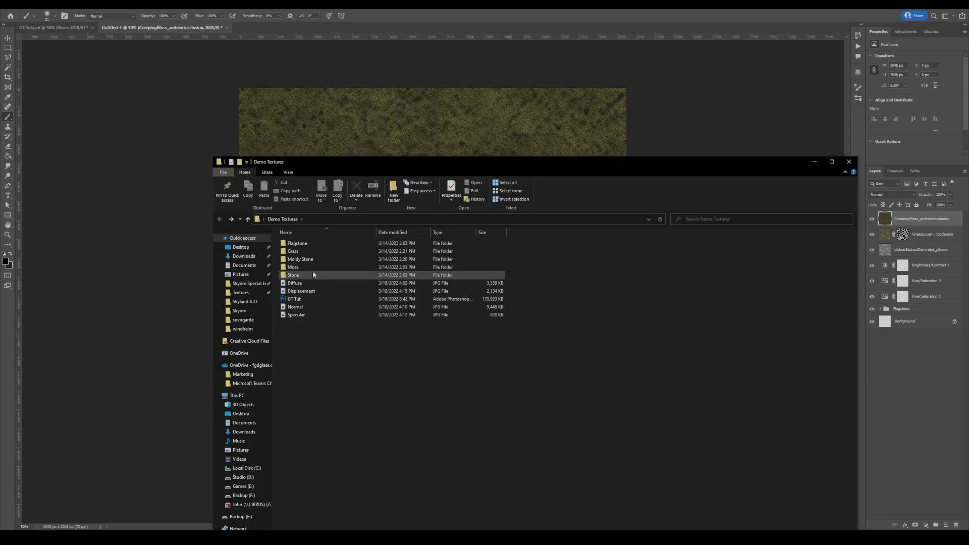
double_click(328, 243)
drag(339, 248, 400, 137)
key(Return)
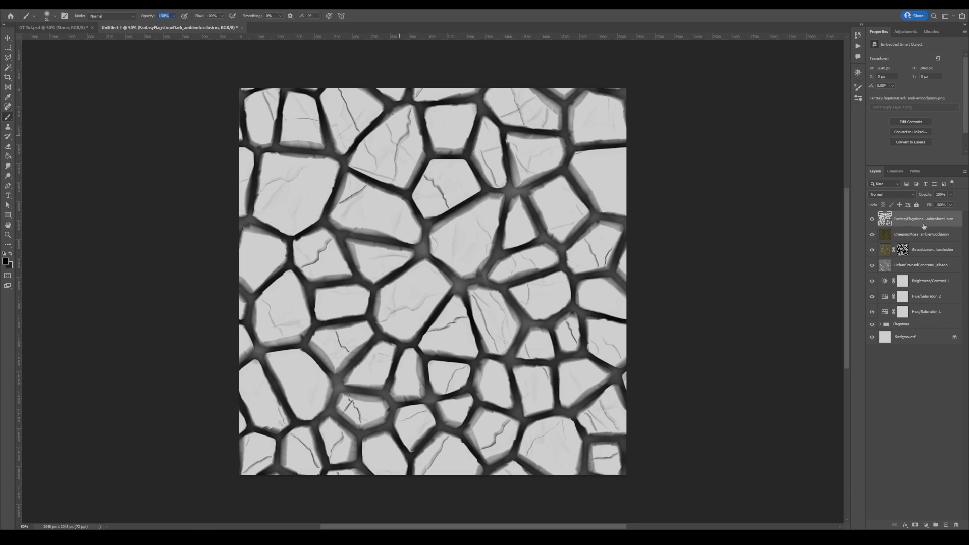
right_click(924, 223)
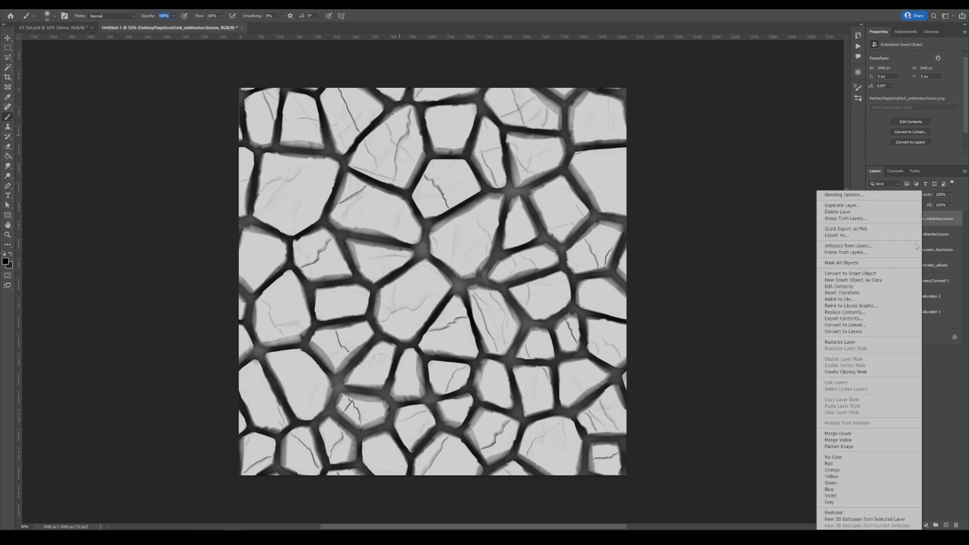
click(871, 342)
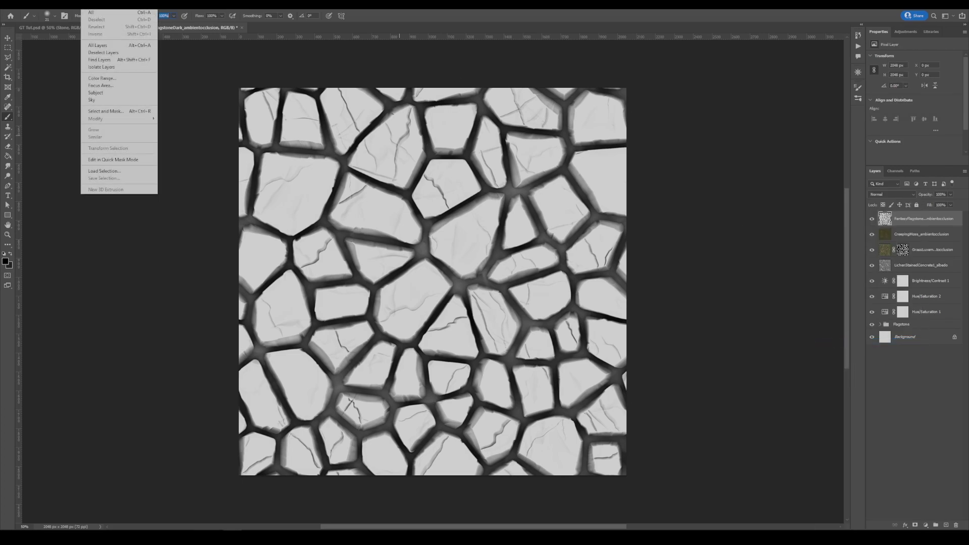
Step: Select only the dark flagstone cracks with Color Range at a lower fuzziness
click(115, 78)
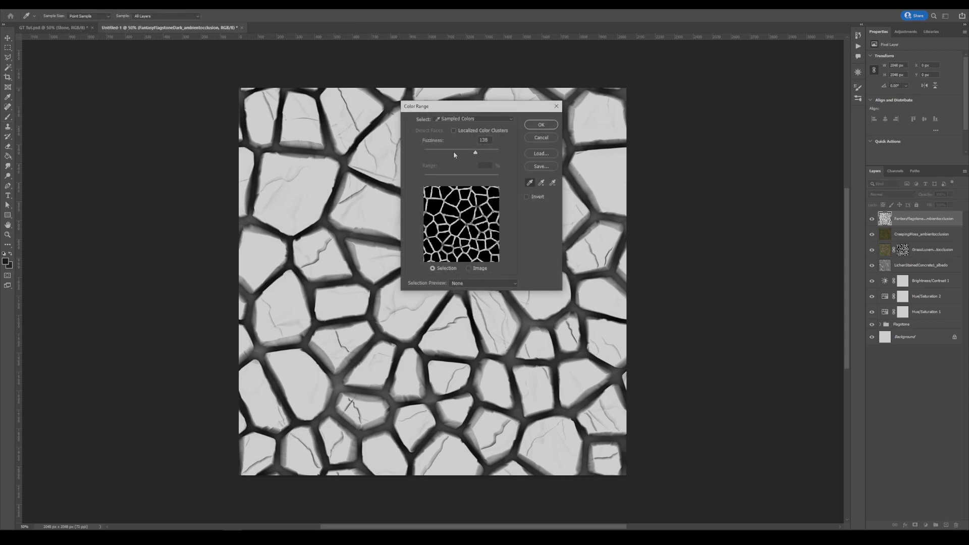
drag(475, 152, 435, 153)
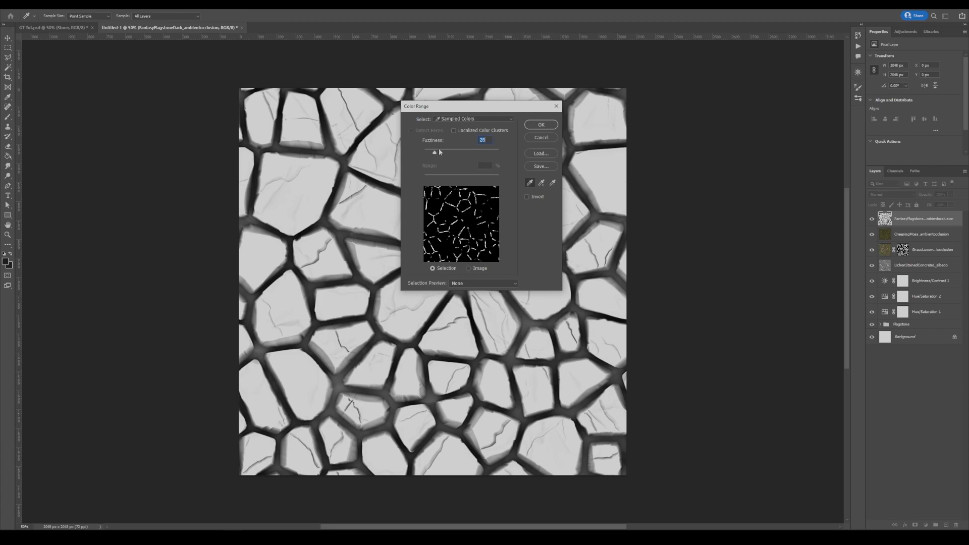
click(549, 127)
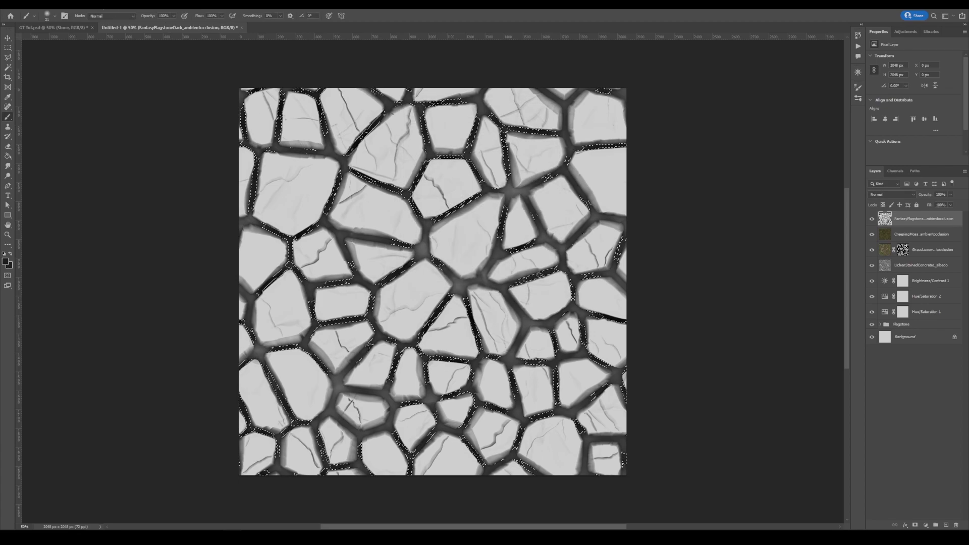
Step: Feather the crack selection, hide the AO layer, and target the CreepingMoss layer
click(107, 5)
mouse_move(91, 5)
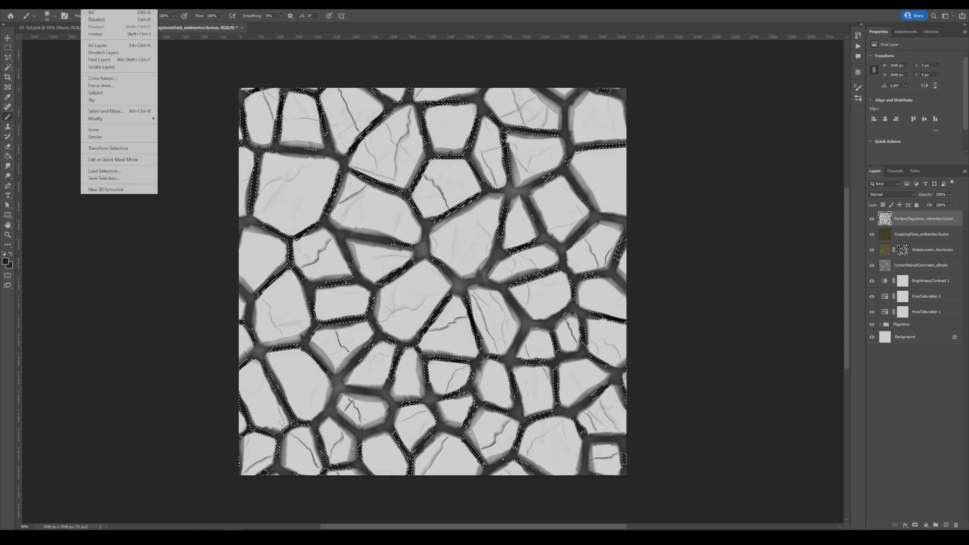
mouse_move(144, 119)
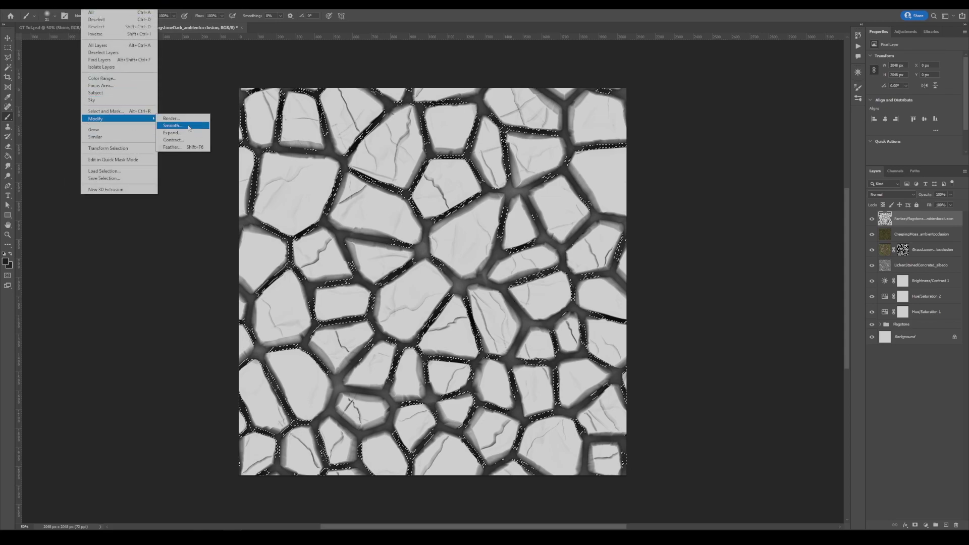
click(182, 147)
key(Return)
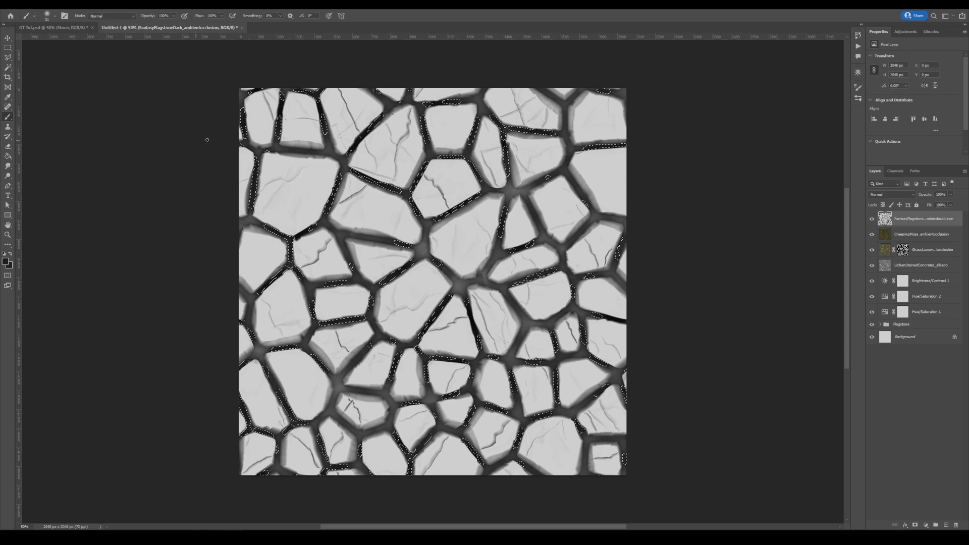
click(872, 219)
click(909, 235)
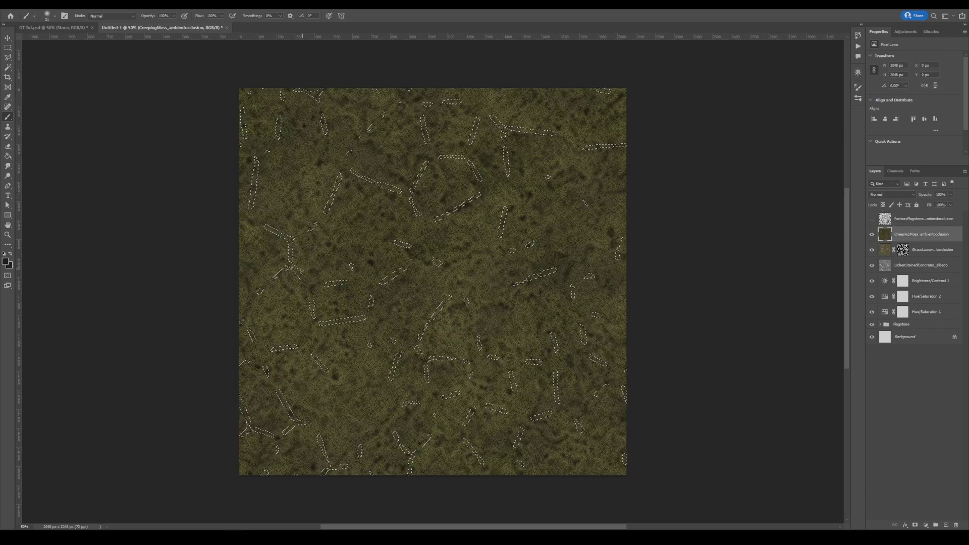
Step: Mask the CreepingMoss layer to the crack selection and delete the accidental extra vector mask
click(915, 526)
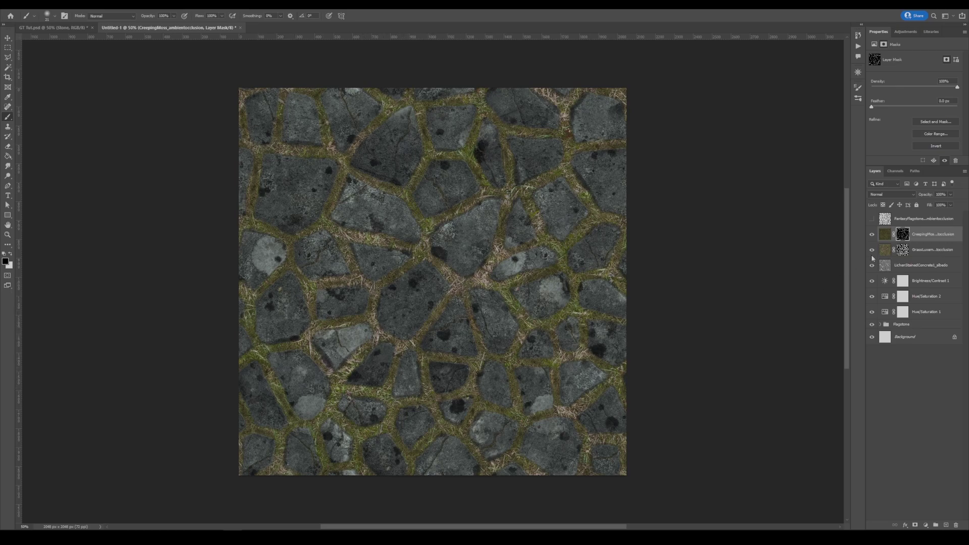
click(916, 526)
right_click(920, 235)
click(933, 252)
Step: Add a Brightness/Contrast adjustment clipped to the moss layer and brighten the moss
click(926, 525)
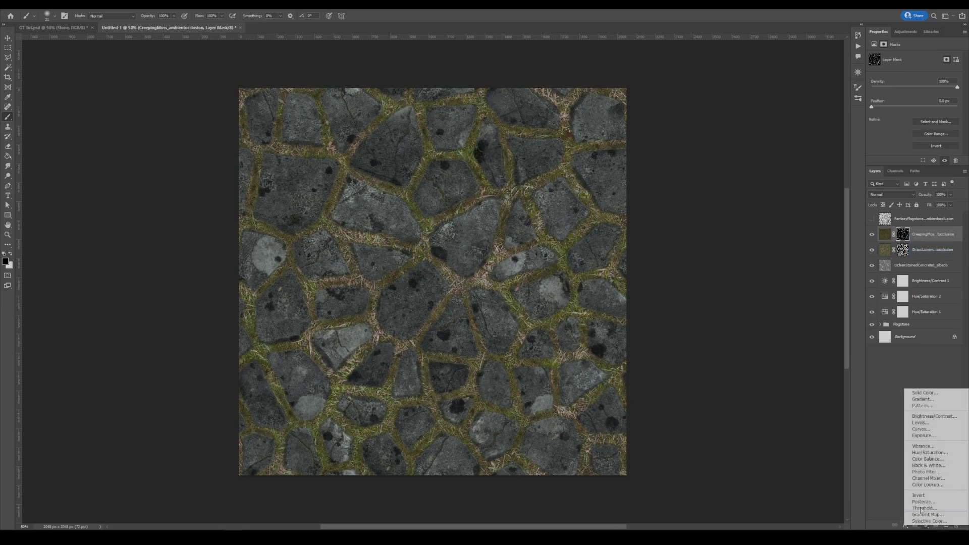
click(934, 417)
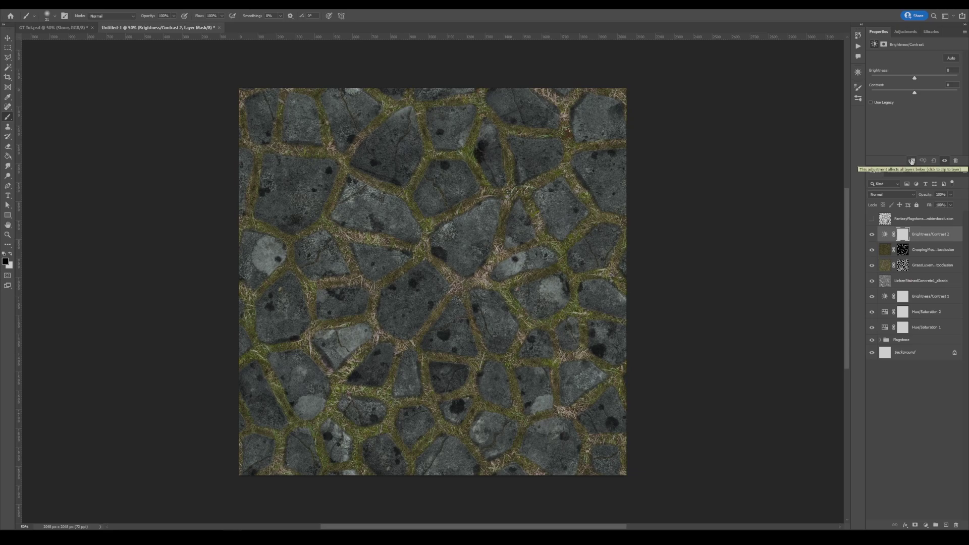
click(912, 161)
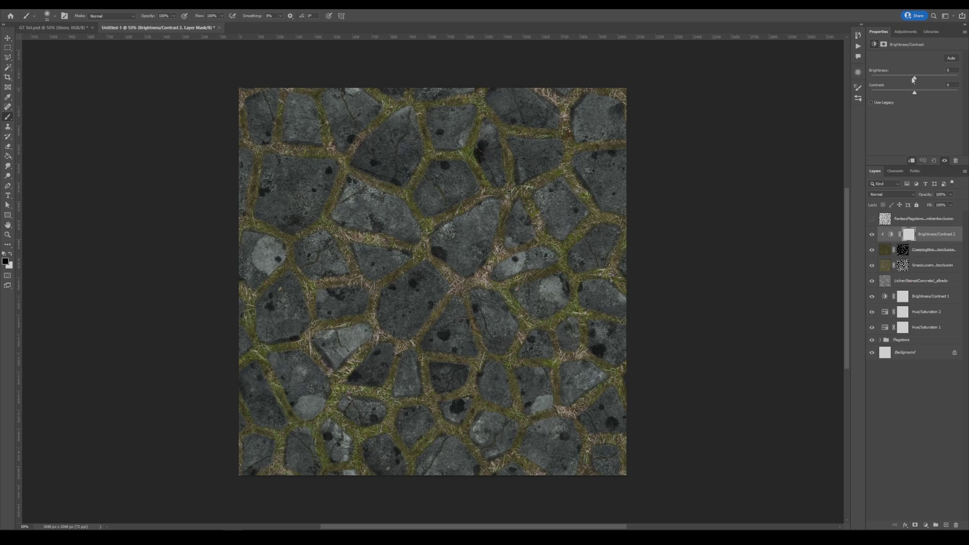
mouse_move(914, 79)
mouse_down()
mouse_move(929, 80)
mouse_move(912, 79)
mouse_move(922, 94)
mouse_up()
Step: Delete the flagstone AO layer and group the moss, grass, lichen and adjustment layers into Group 1
click(941, 218)
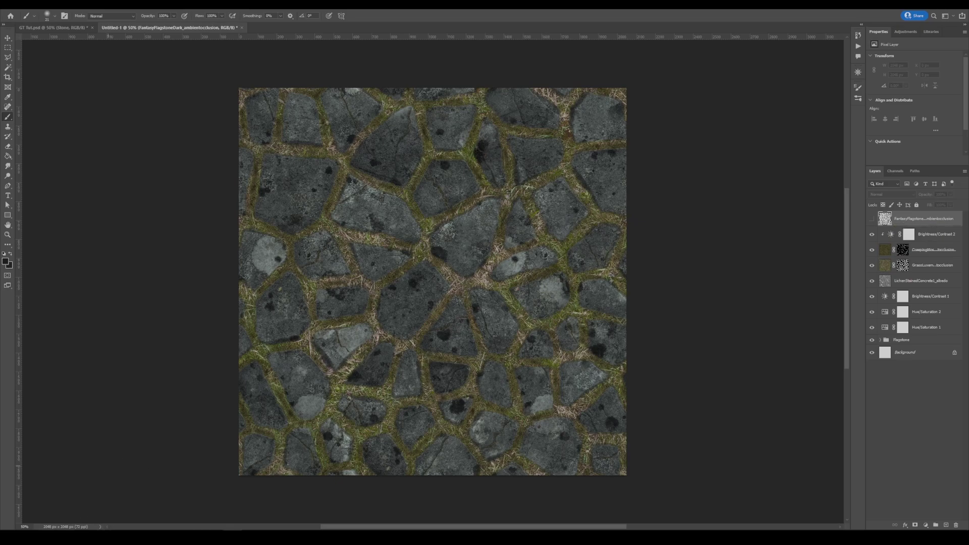
drag(924, 219, 956, 525)
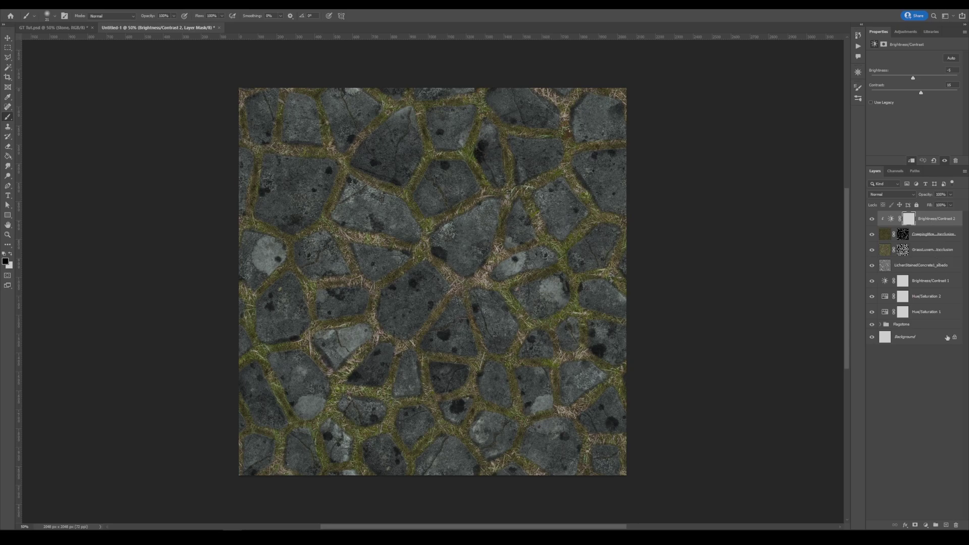
shift+click(933, 314)
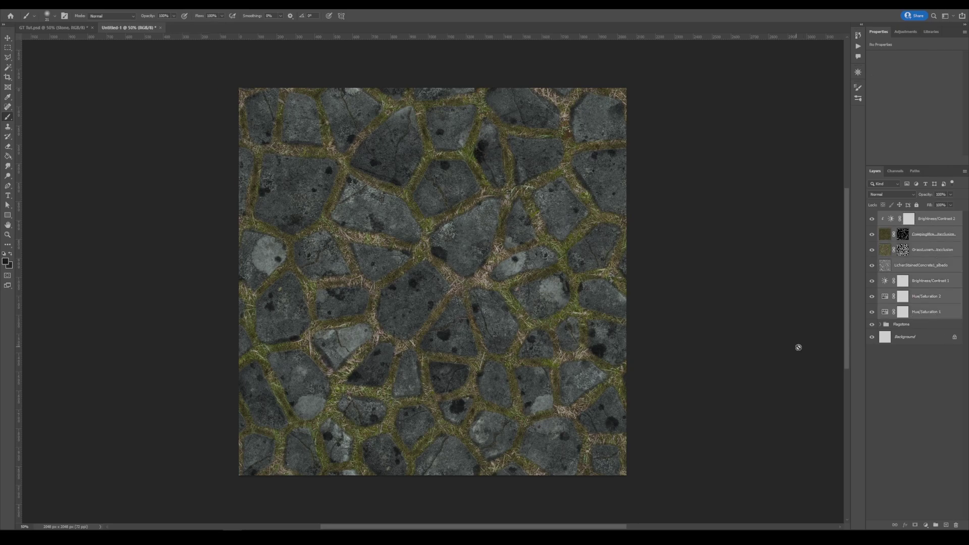
click(936, 525)
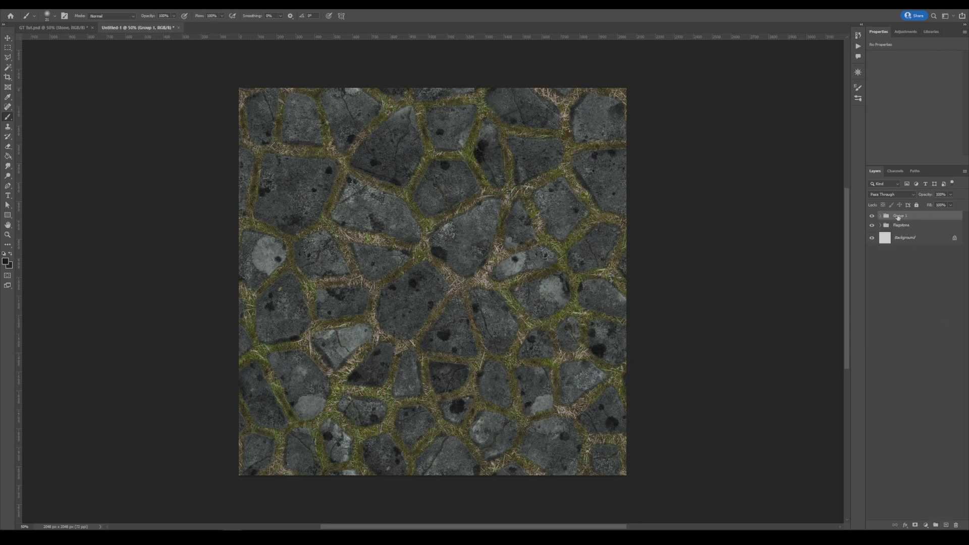
Step: Place the flagstone and grass normal maps on the canvas from their texture folders
click(70, 515)
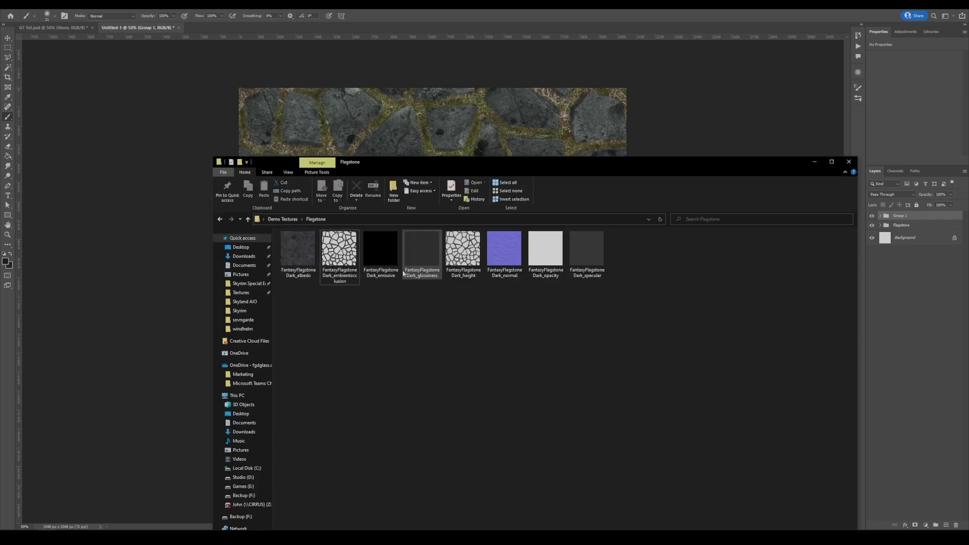
drag(504, 247, 493, 138)
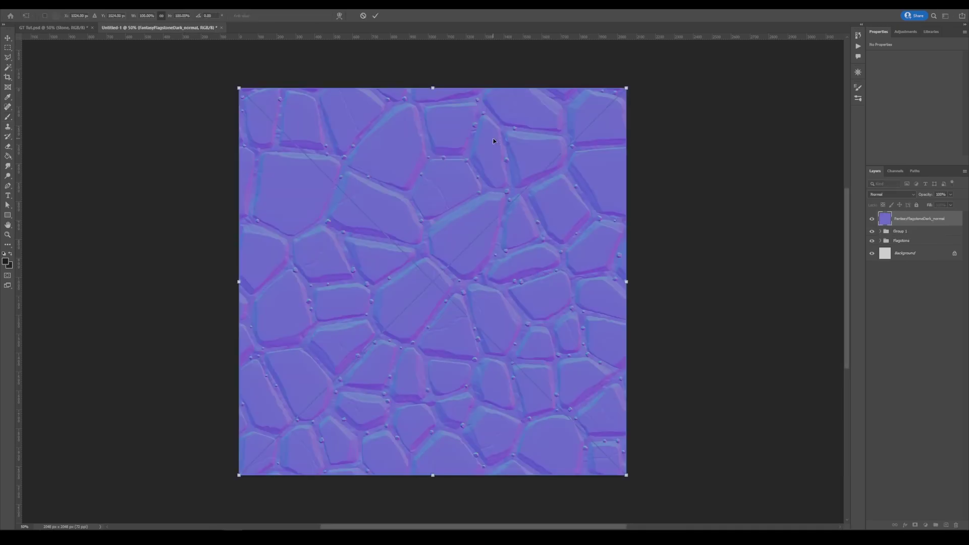
key(Return)
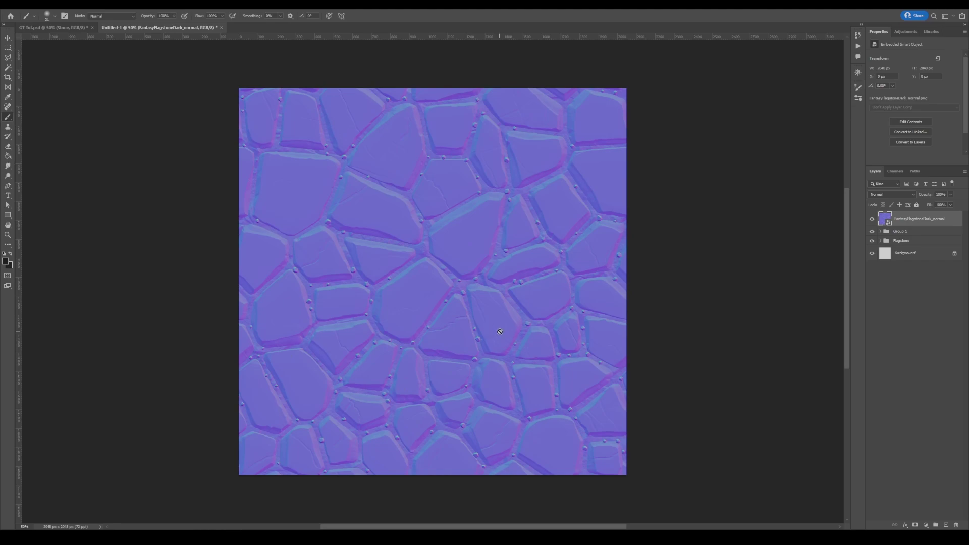
click(101, 537)
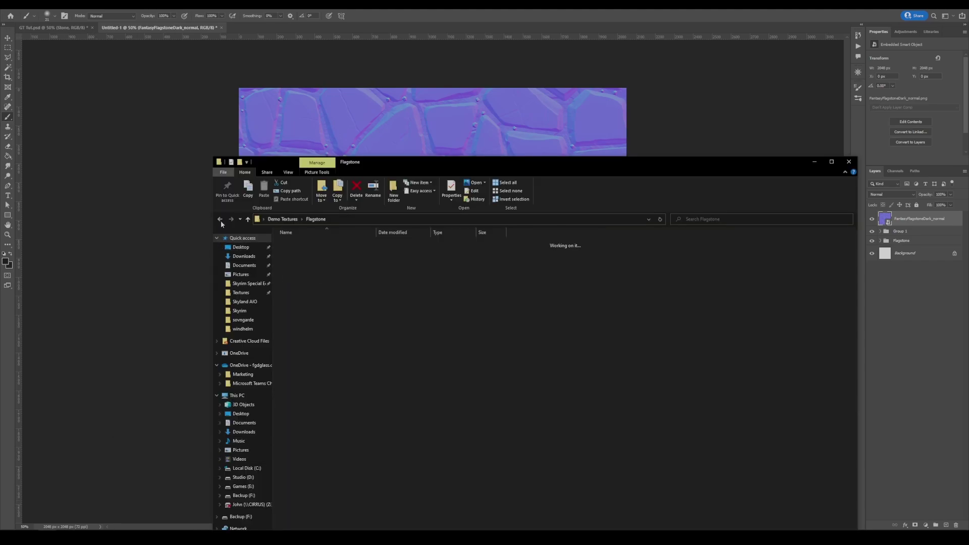
click(220, 219)
double_click(298, 254)
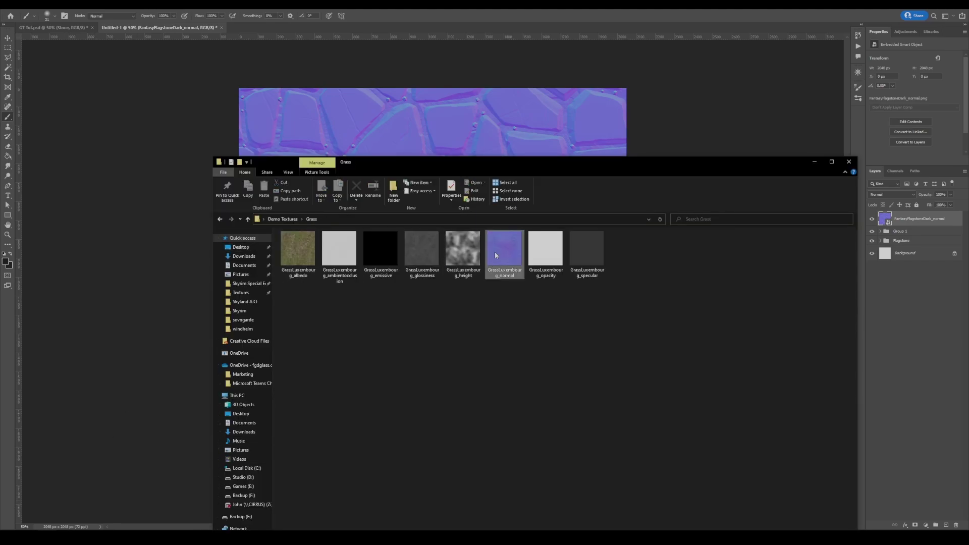
drag(496, 253, 475, 128)
key(Return)
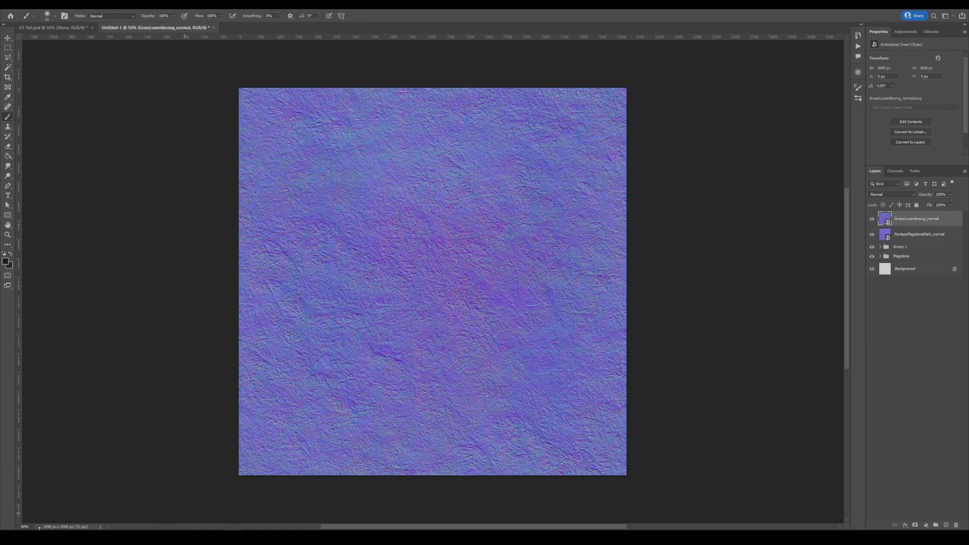
Step: Place the moss and stone normal maps on the canvas from the Moss and Stone folders
key(alt+Tab)
click(220, 219)
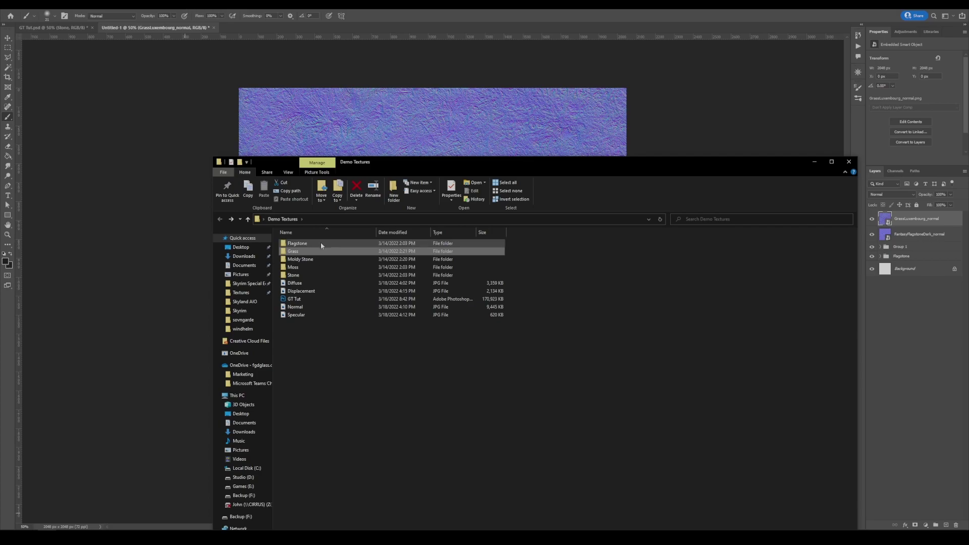
double_click(303, 267)
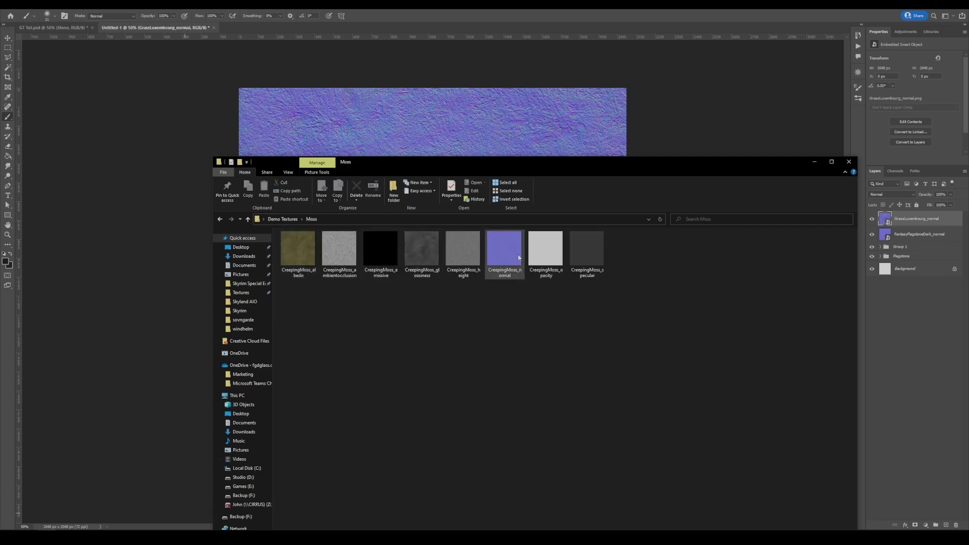
drag(510, 256, 510, 135)
key(Return)
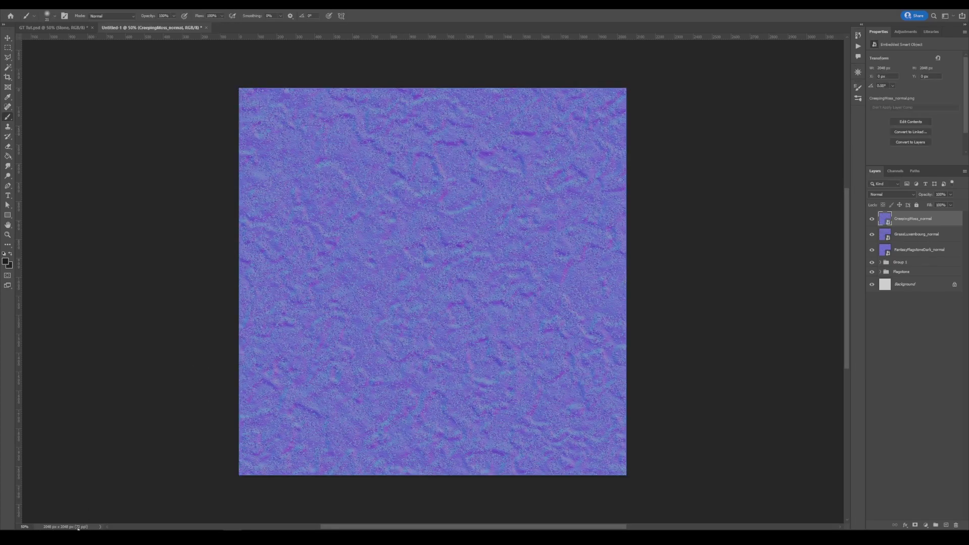
key(alt+Tab)
click(224, 220)
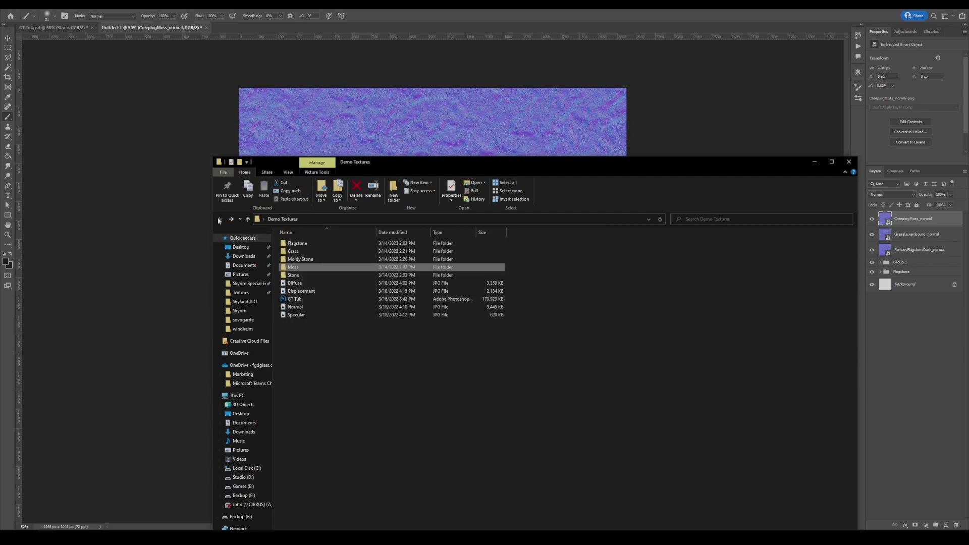
double_click(319, 278)
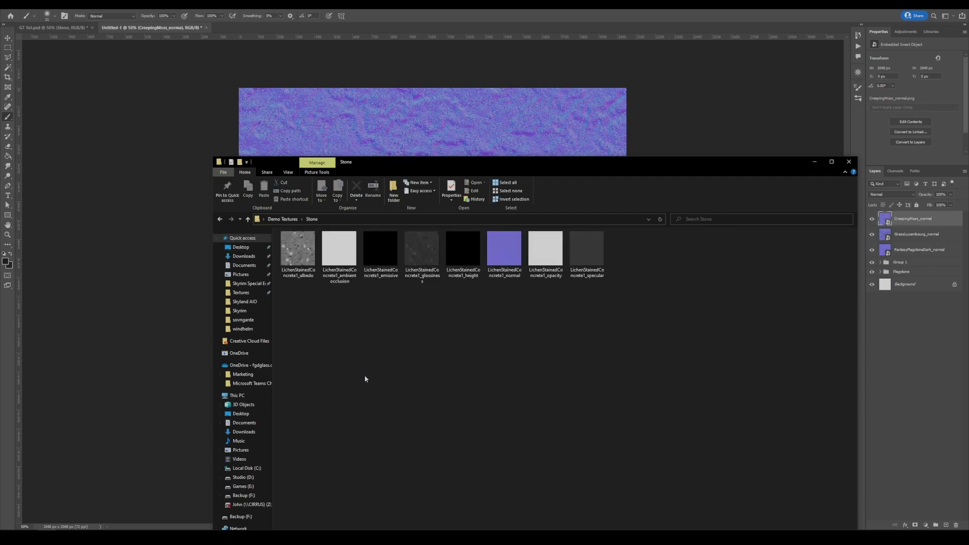
drag(470, 258, 502, 147)
Step: Move the stone normal below the grass normal and hide the grass and moss normals
key(Return)
drag(911, 220, 914, 257)
click(872, 234)
click(872, 219)
click(873, 250)
click(874, 253)
click(874, 252)
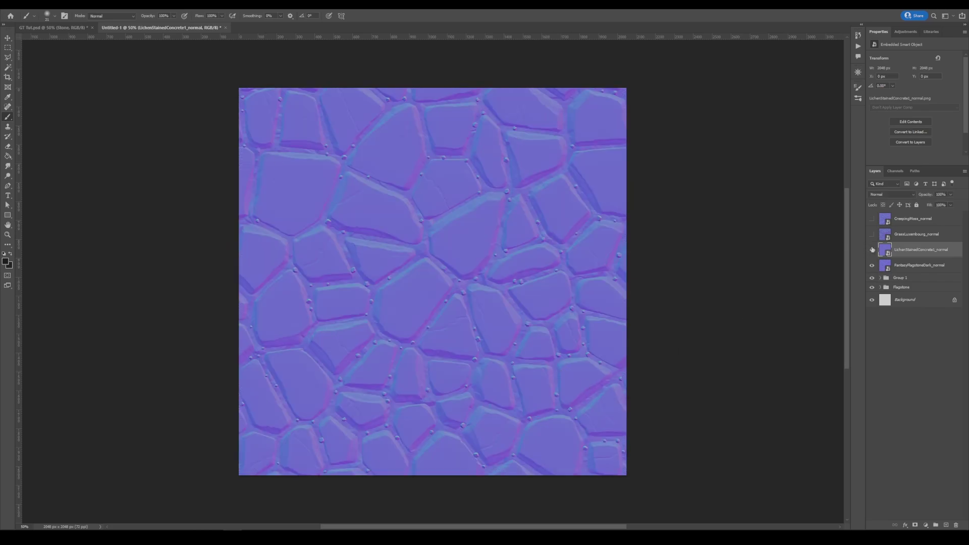
click(871, 249)
Step: Rasterize the selected normal-map layers
click(915, 222)
shift+click(919, 267)
right_click(920, 269)
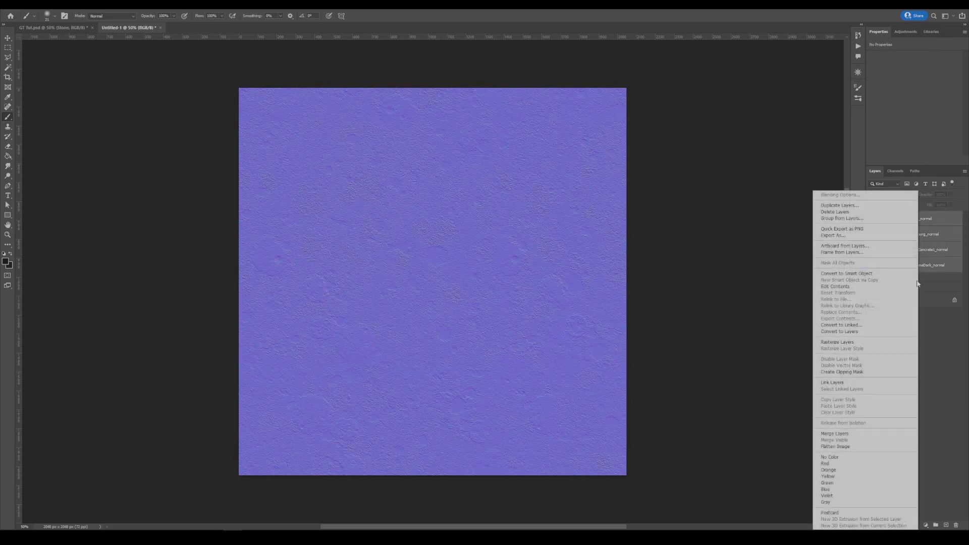
click(915, 342)
Step: Overlay LichenStainedConcrete1_normal on the flagstone normal and flatten them via a rasterized Smart Object
click(919, 251)
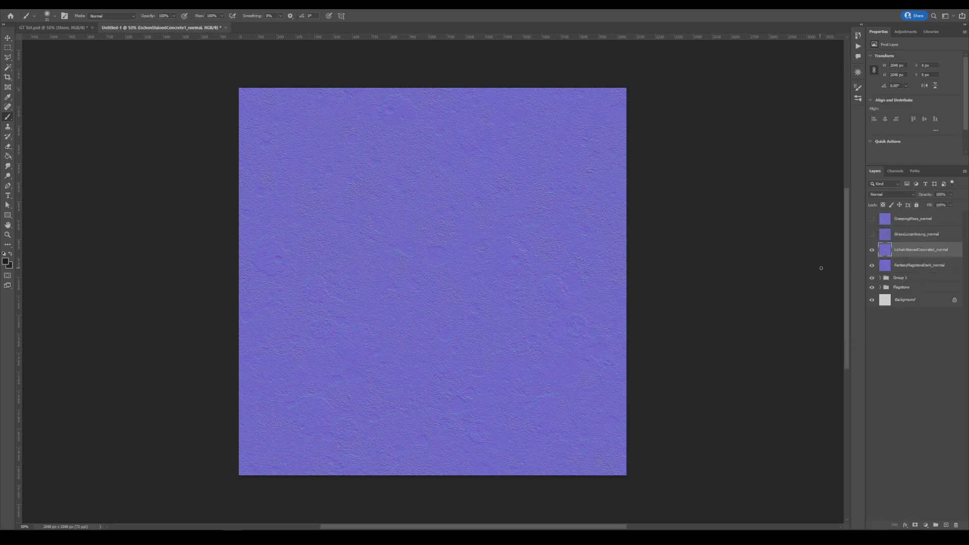
click(898, 196)
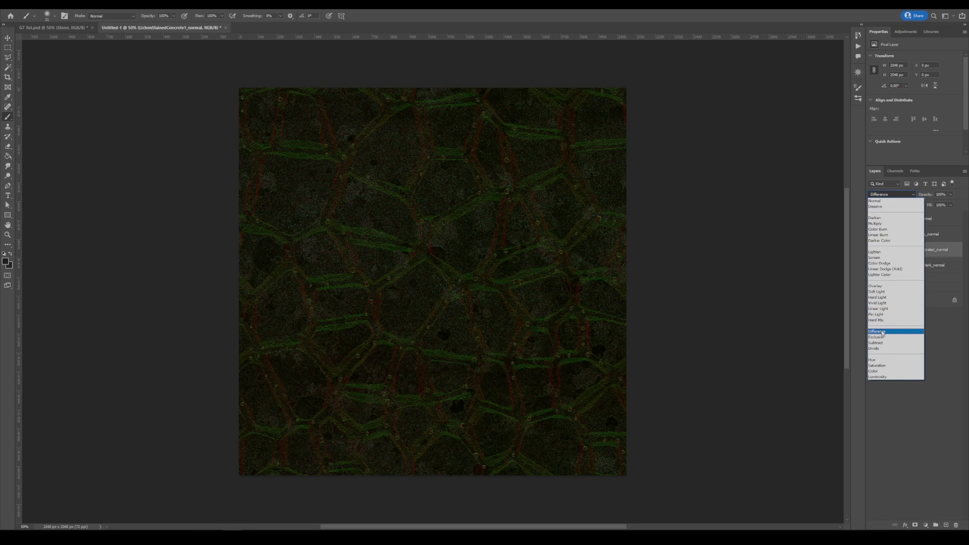
click(891, 286)
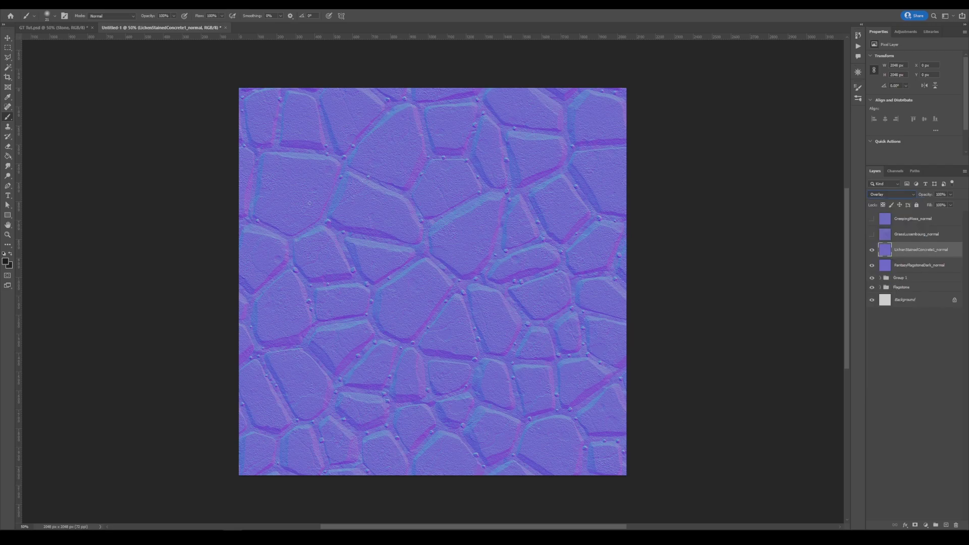
shift+click(928, 267)
right_click(928, 267)
click(890, 315)
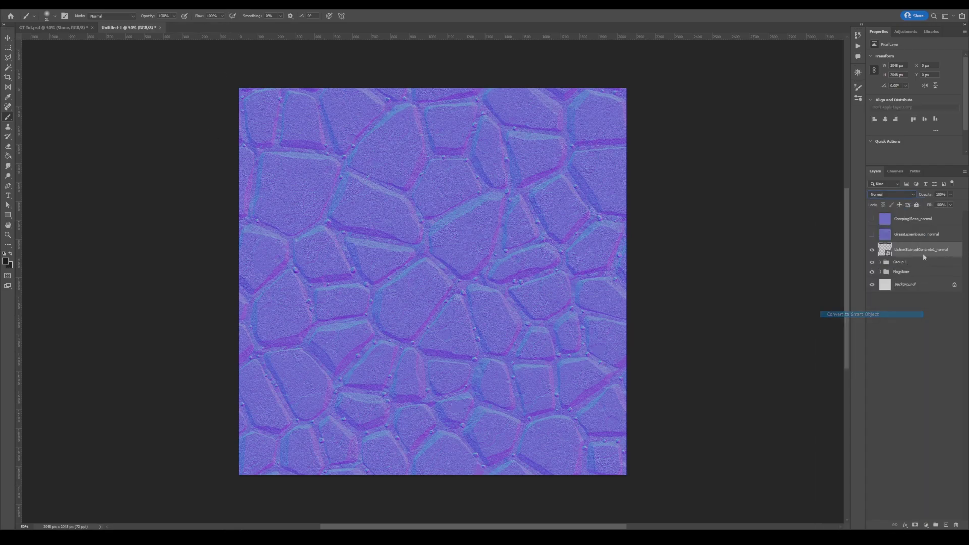
right_click(919, 250)
click(872, 344)
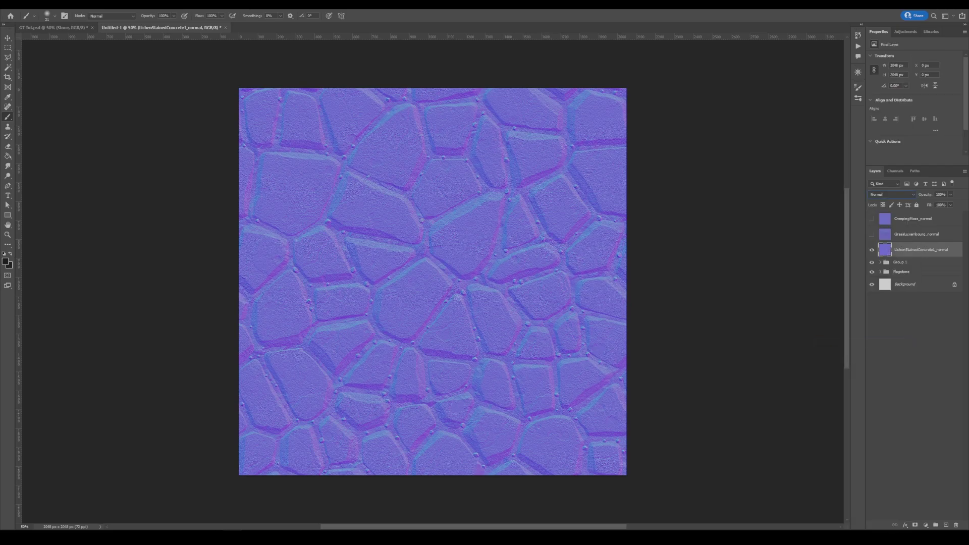
Step: Duplicate the combined normal layer and set the copy to Overlay
key(v)
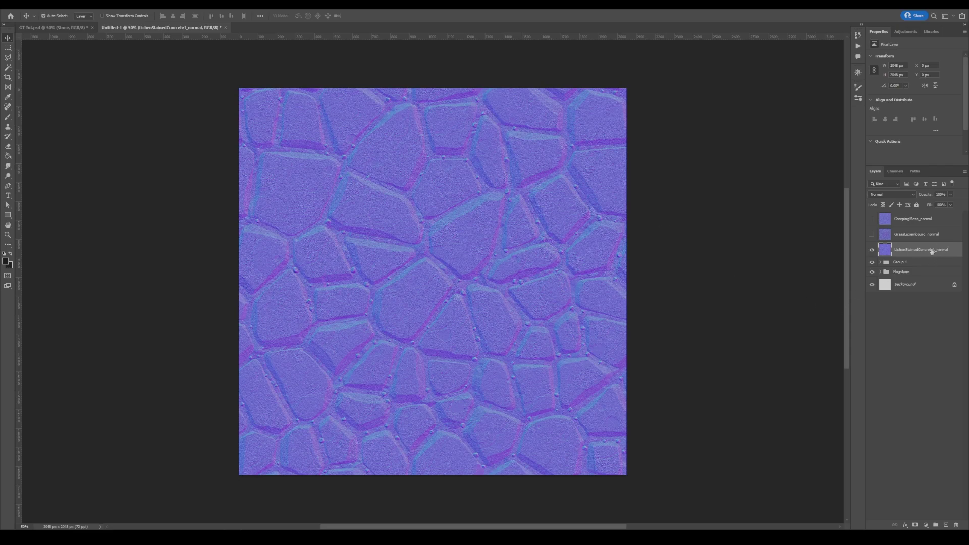
drag(932, 251, 946, 525)
click(892, 196)
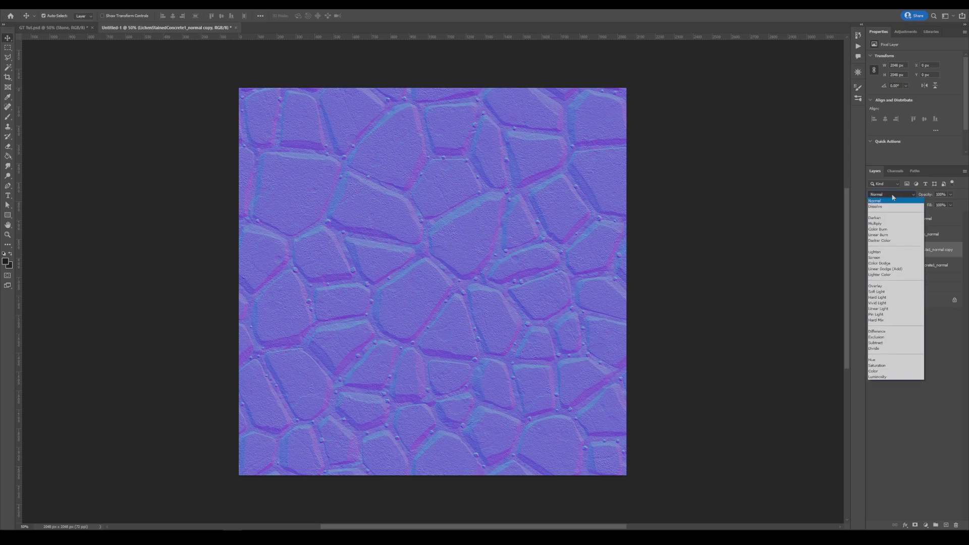
click(891, 286)
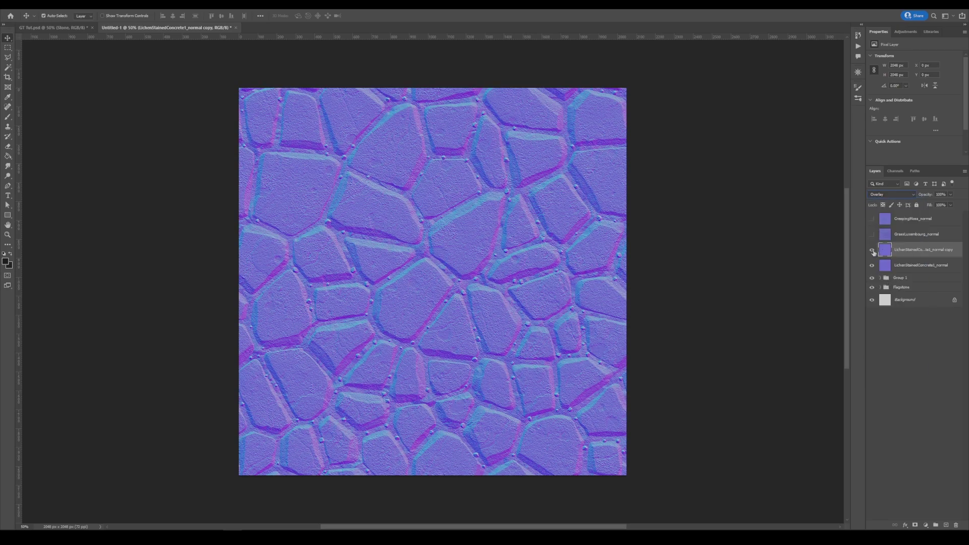
click(872, 251)
click(872, 251)
click(873, 251)
click(873, 251)
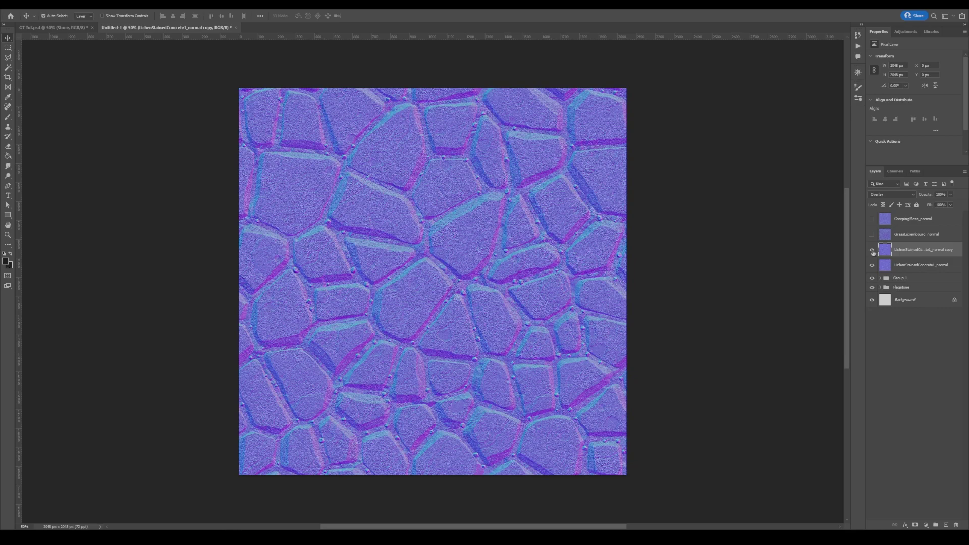
Step: Merge the copy with the layer below into a Smart Object and rasterize it
shift+click(939, 265)
right_click(939, 265)
click(911, 314)
right_click(924, 251)
click(878, 341)
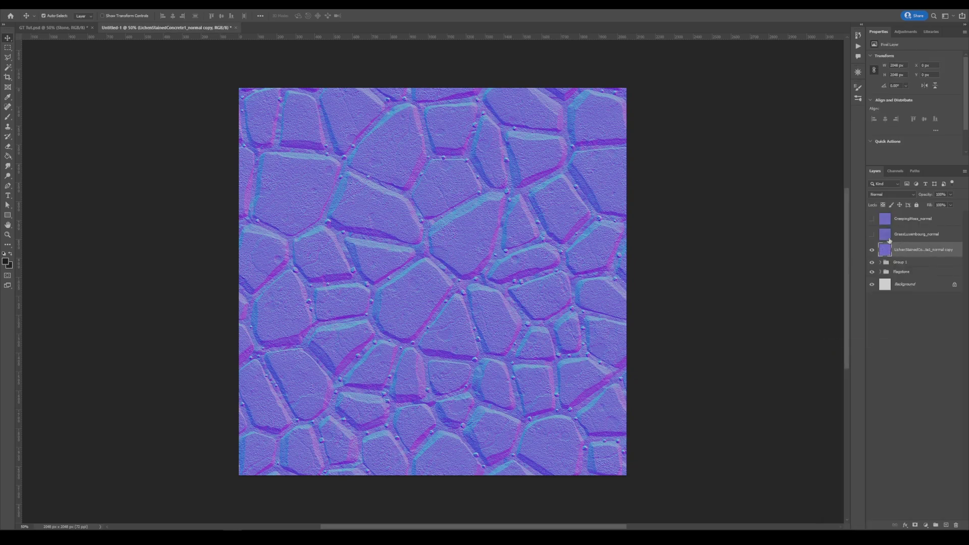
Step: Show GrassLuxembourg_normal and mask it with the grass occlusion mask selection
click(873, 235)
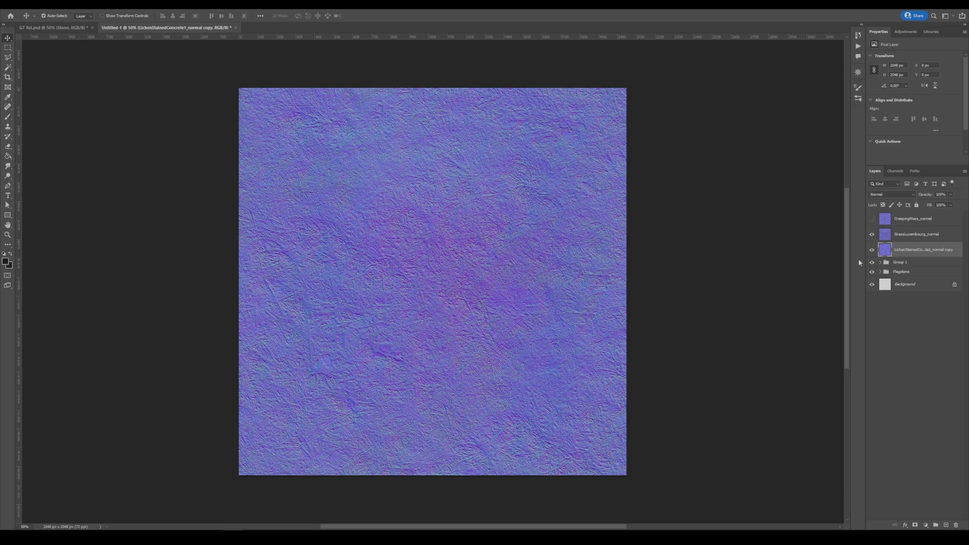
click(880, 263)
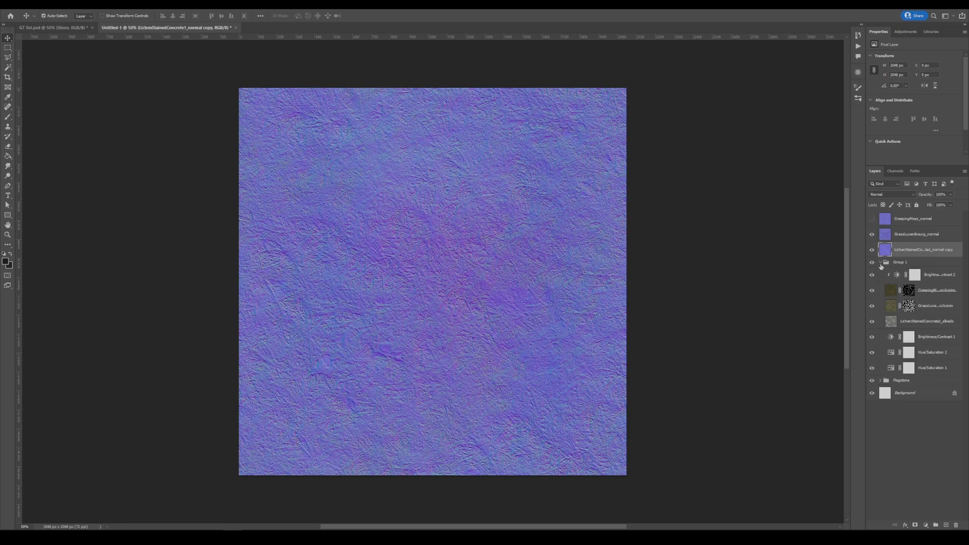
ctrl+click(909, 307)
click(899, 236)
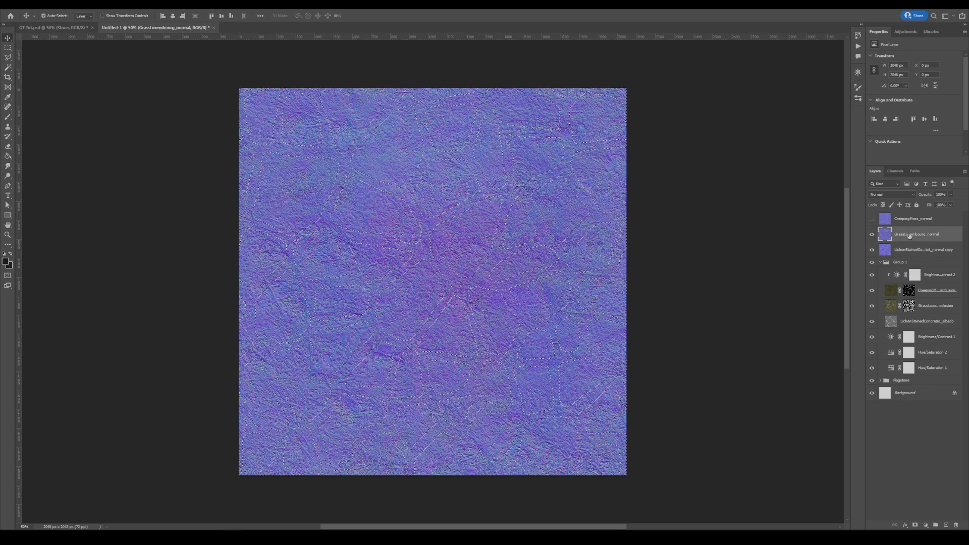
click(916, 526)
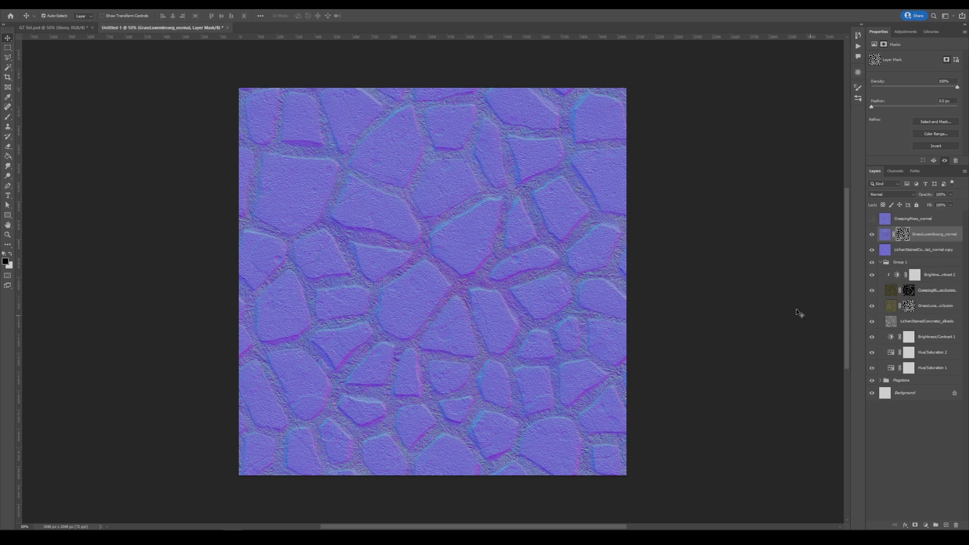
Step: Show CreepingMoss_normal and mask it with the creeping moss mask selection
ctrl+click(908, 292)
click(928, 221)
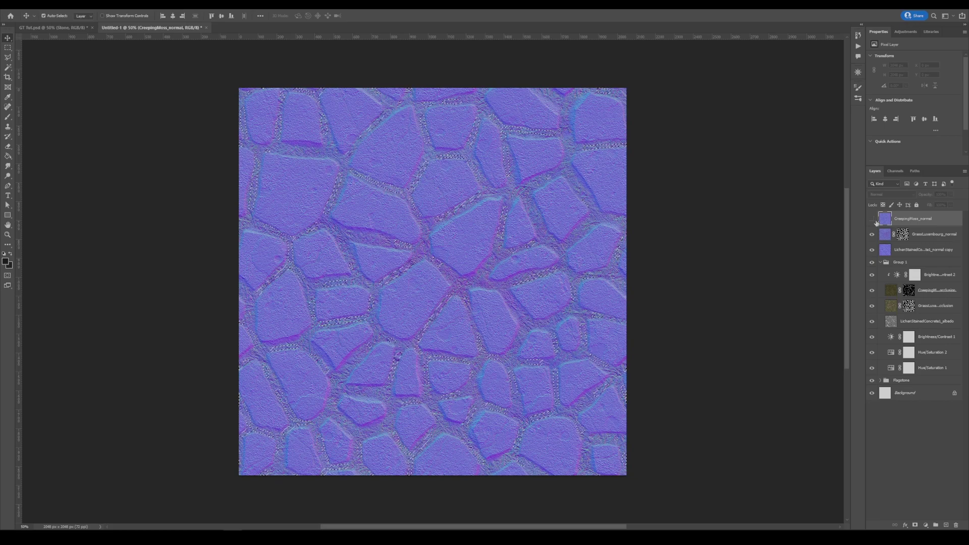
click(872, 219)
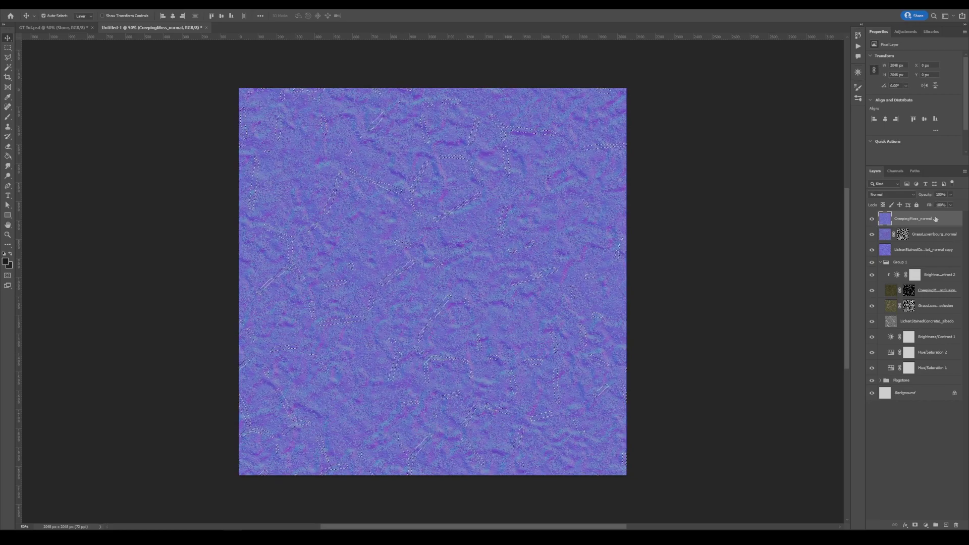
click(916, 525)
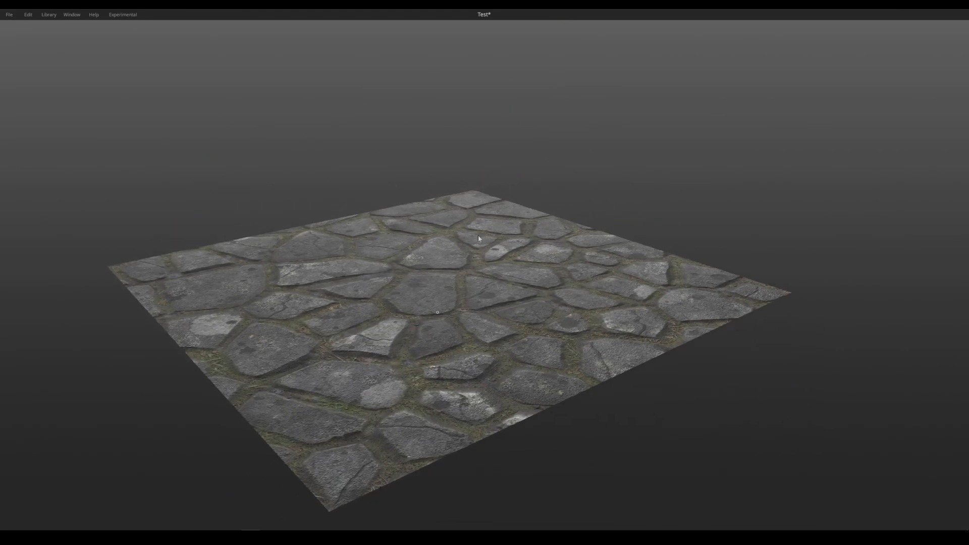
Step: Orbit the Marmoset viewport to inspect the flagstone plane from top-down and low angles, then bring up the Stone folder
drag(479, 238, 396, 287)
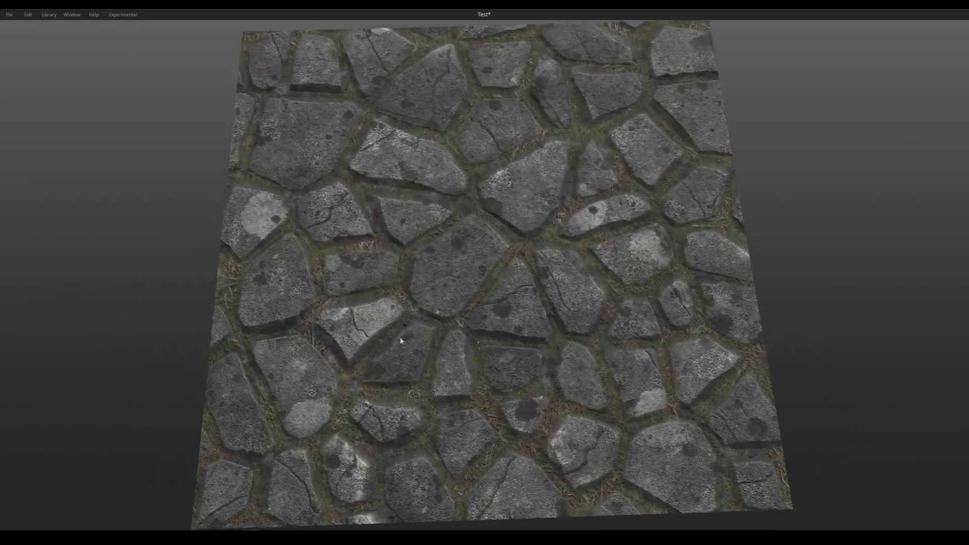
drag(401, 343, 419, 269)
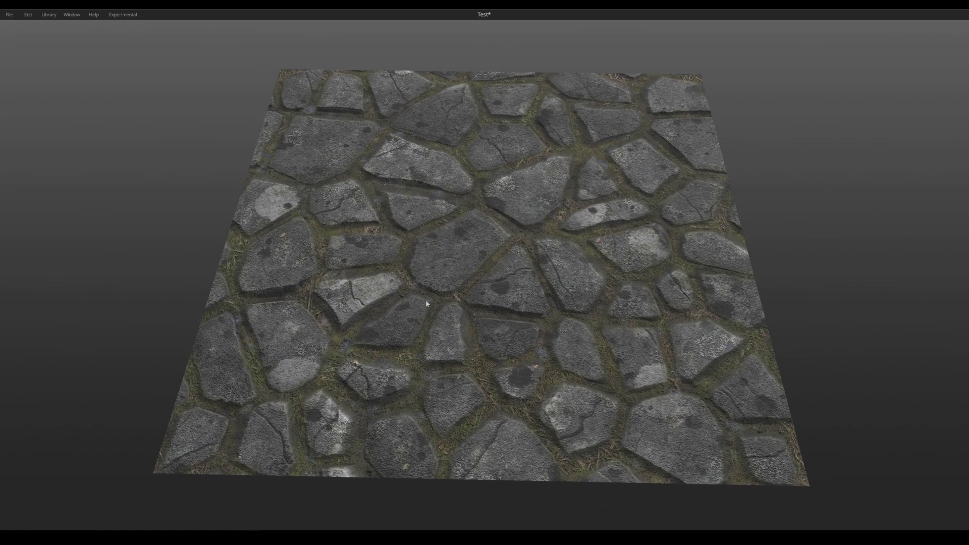
mouse_move(426, 303)
mouse_down()
mouse_move(534, 232)
mouse_move(462, 272)
mouse_move(430, 307)
mouse_move(430, 322)
mouse_up()
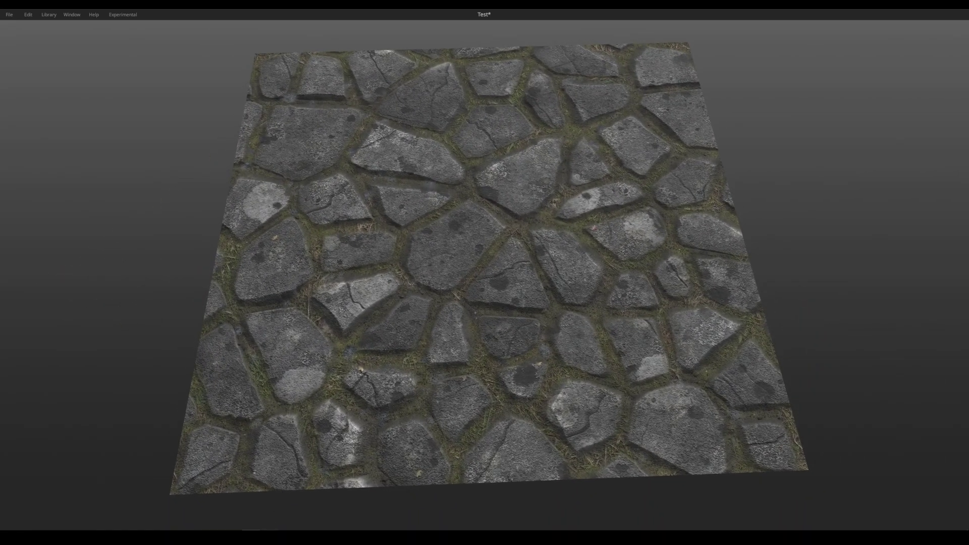
click(49, 531)
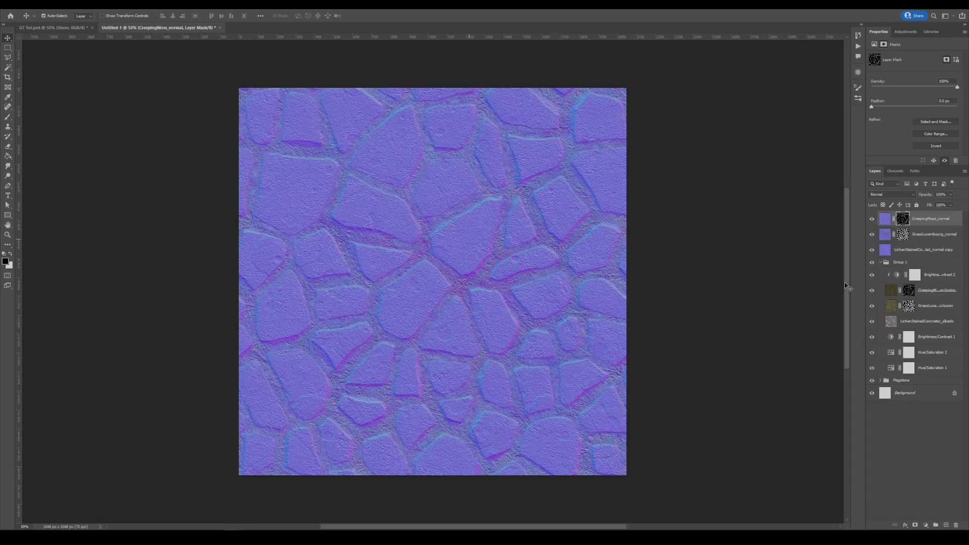
Step: Hide the three normal-map layers, trying Flatten Image but abandoning it to keep them
drag(872, 219, 873, 250)
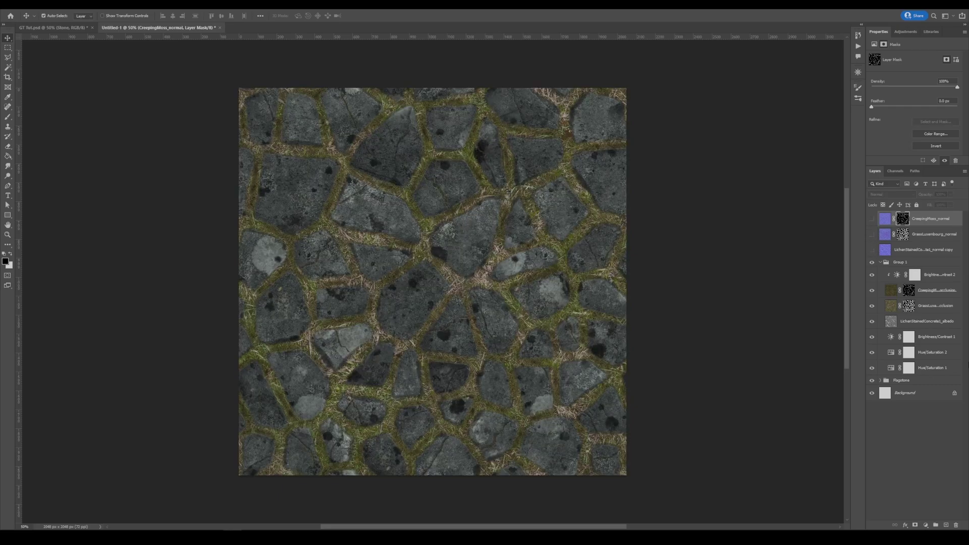
click(59, 4)
click(94, 302)
key(Escape)
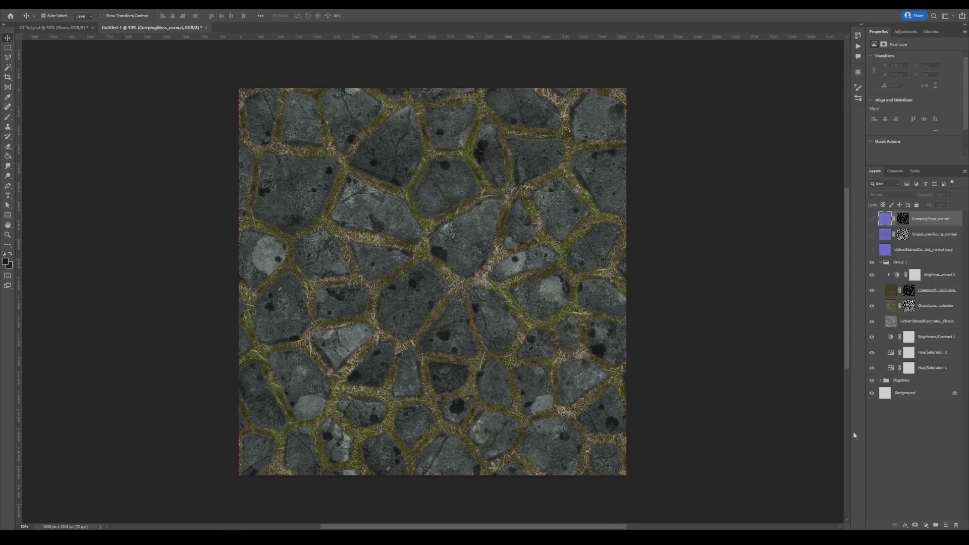
Step: Stamp visible into Layer 1, desaturate it, test Levels black input 20, then cancel and delete Layer 1
key(ctrl+shift+alt+e)
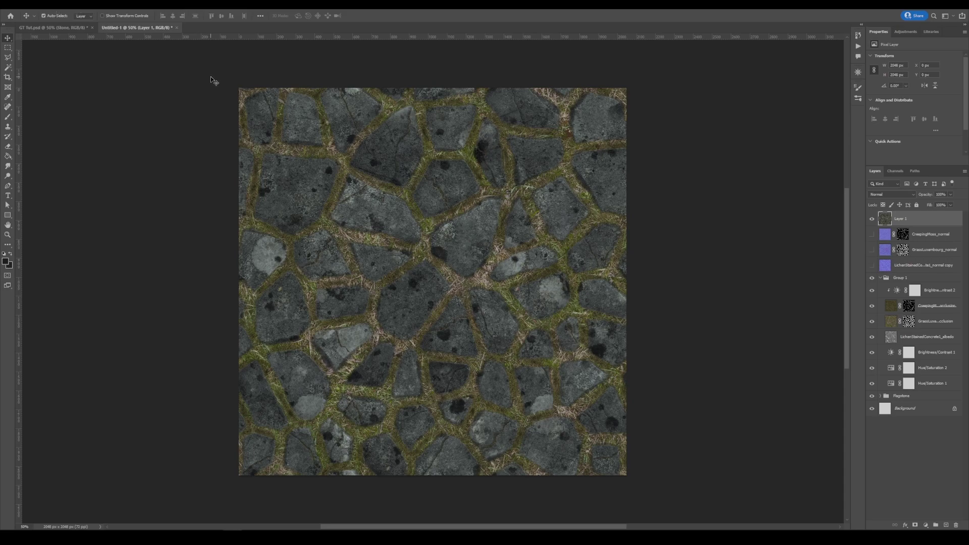
key(ctrl+shift+u)
key(ctrl+l)
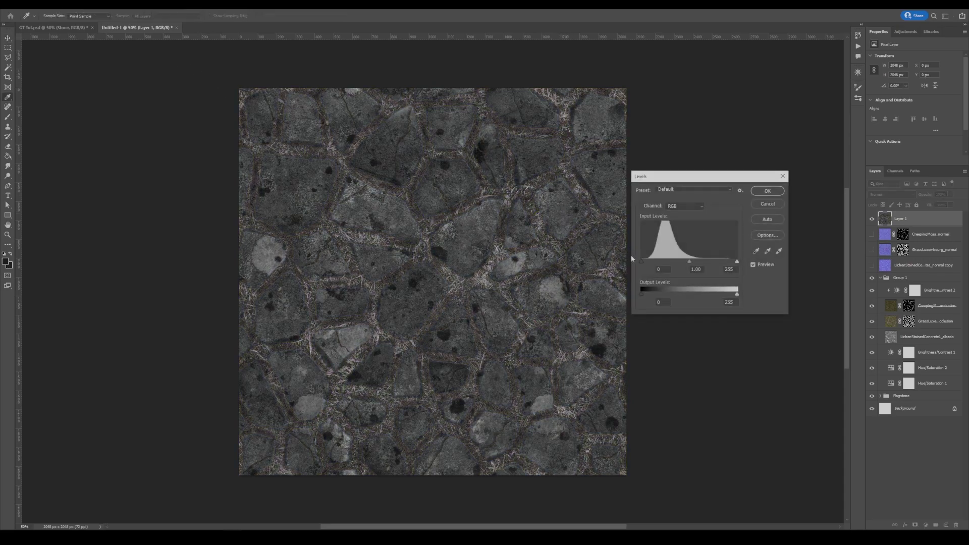
drag(644, 261, 714, 264)
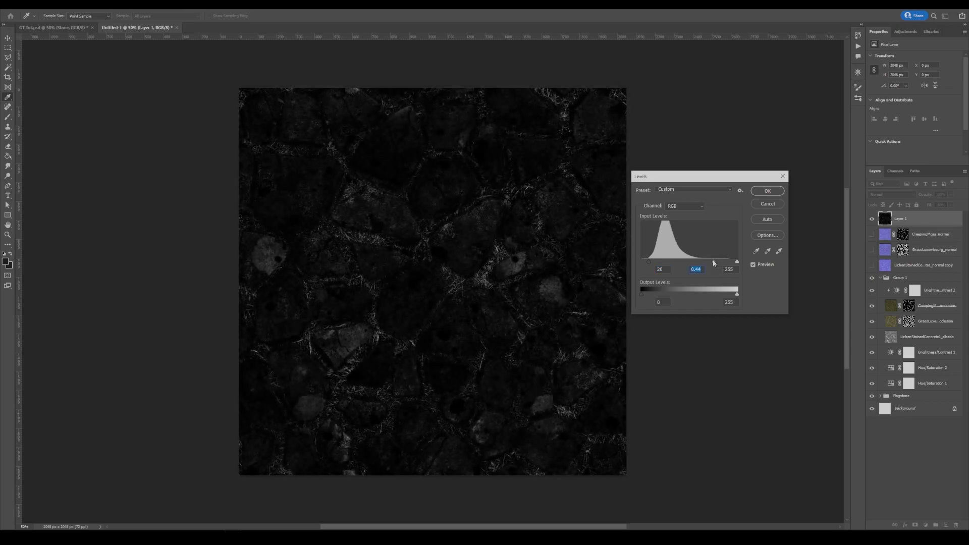
click(768, 204)
drag(928, 219, 956, 525)
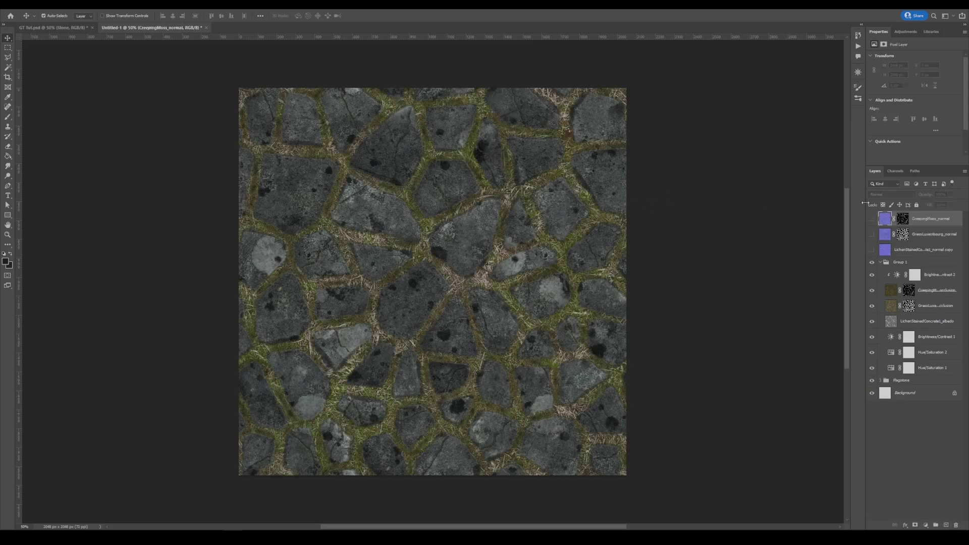
Step: Place the flagstone and lichen-concrete glossiness maps from their Demo Textures folders into the document
key(alt+Tab)
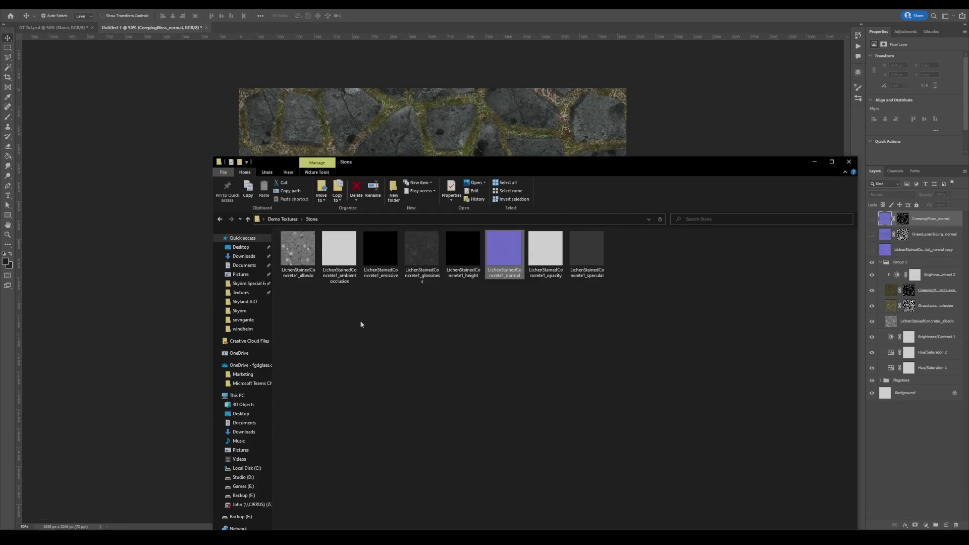
click(389, 328)
click(219, 219)
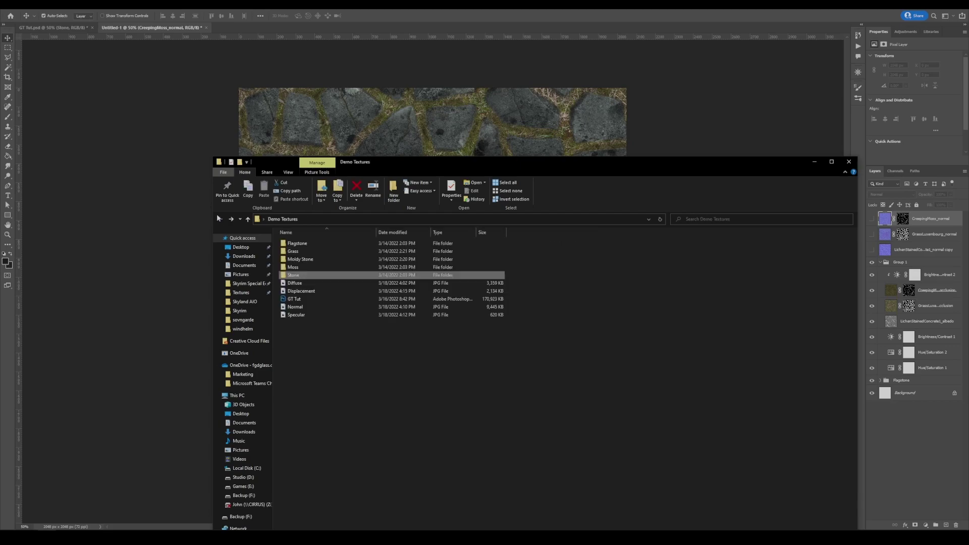
double_click(303, 246)
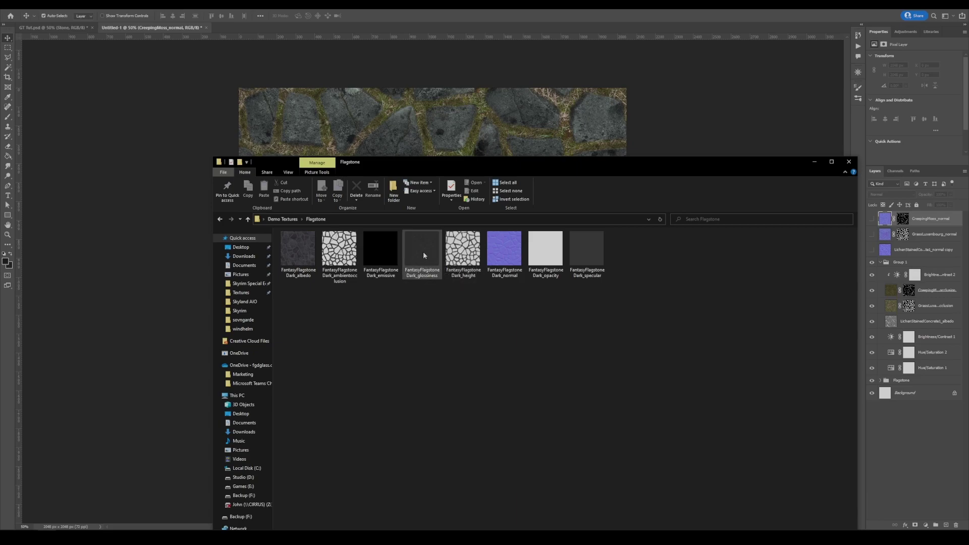
drag(423, 251, 433, 135)
key(Return)
key(alt+Tab)
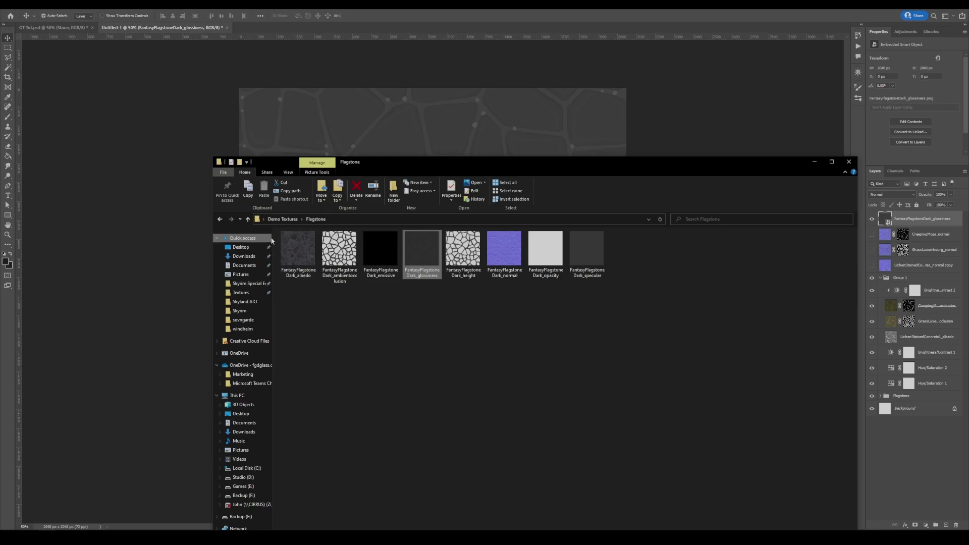
click(220, 219)
double_click(336, 279)
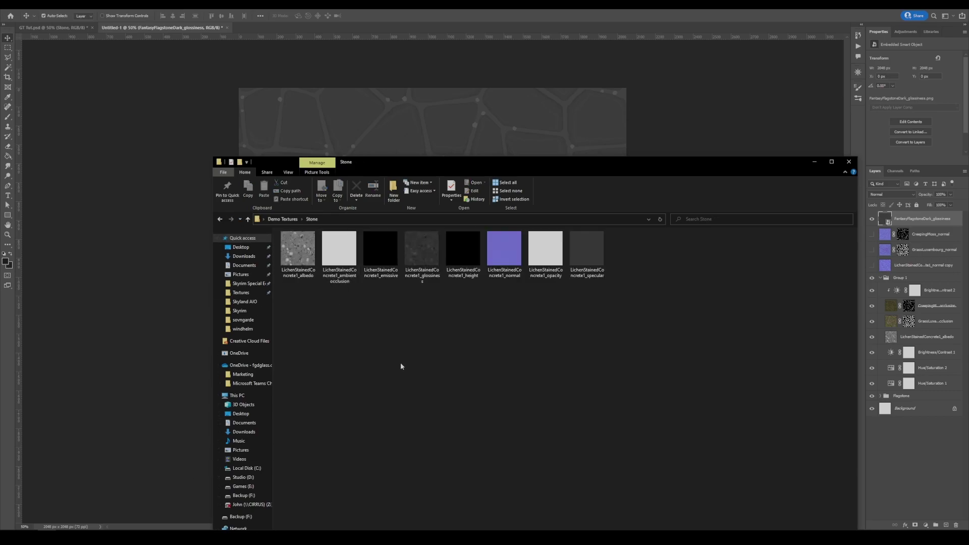
drag(423, 249, 432, 127)
key(Return)
Step: Drag in the GrassLuxembourg and CreepingMoss glossiness maps from the Grass and Moss folders
key(alt+Tab)
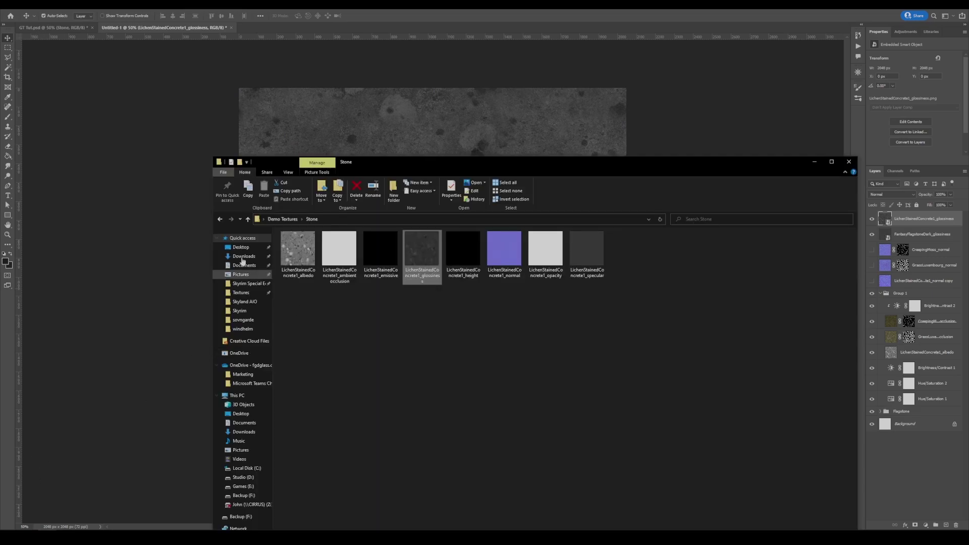
click(220, 219)
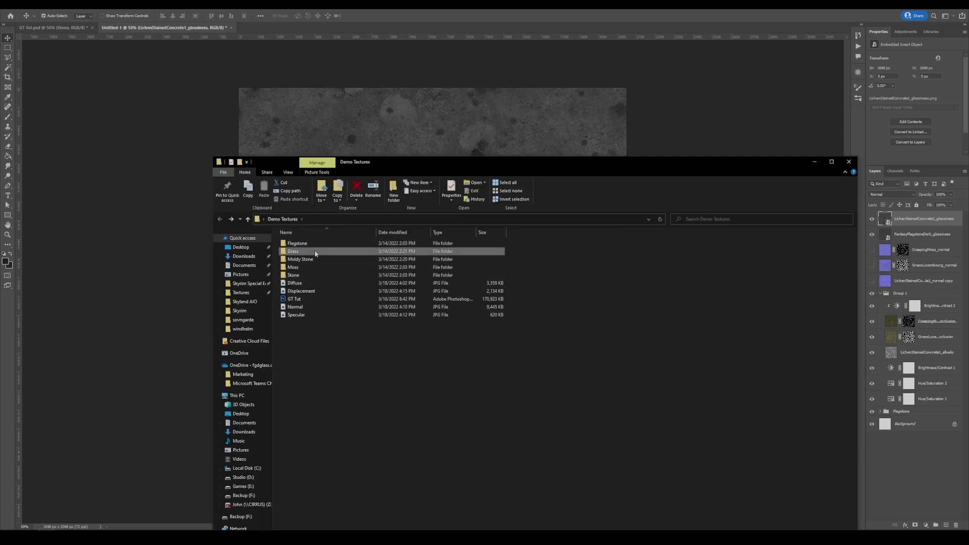
double_click(314, 251)
drag(429, 238, 425, 141)
key(alt+Tab)
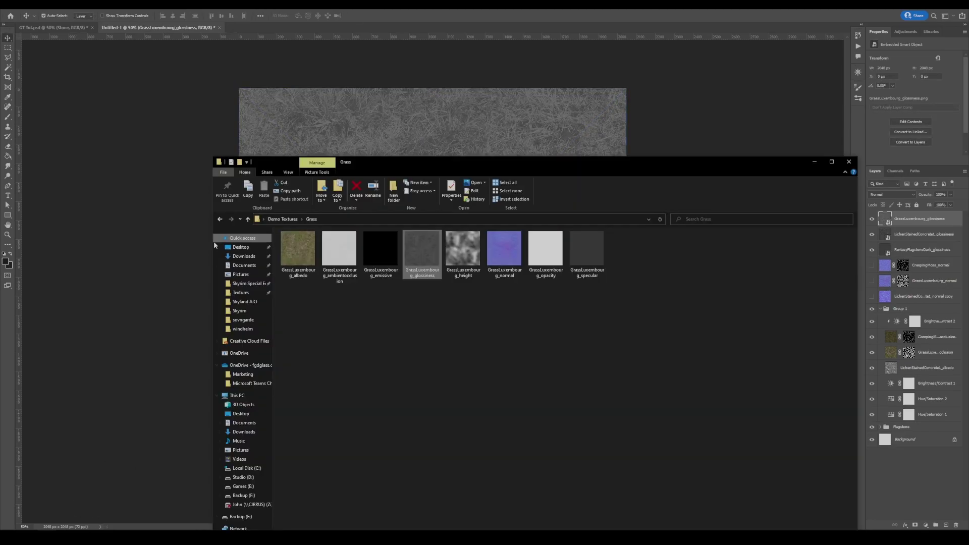
click(219, 220)
double_click(312, 268)
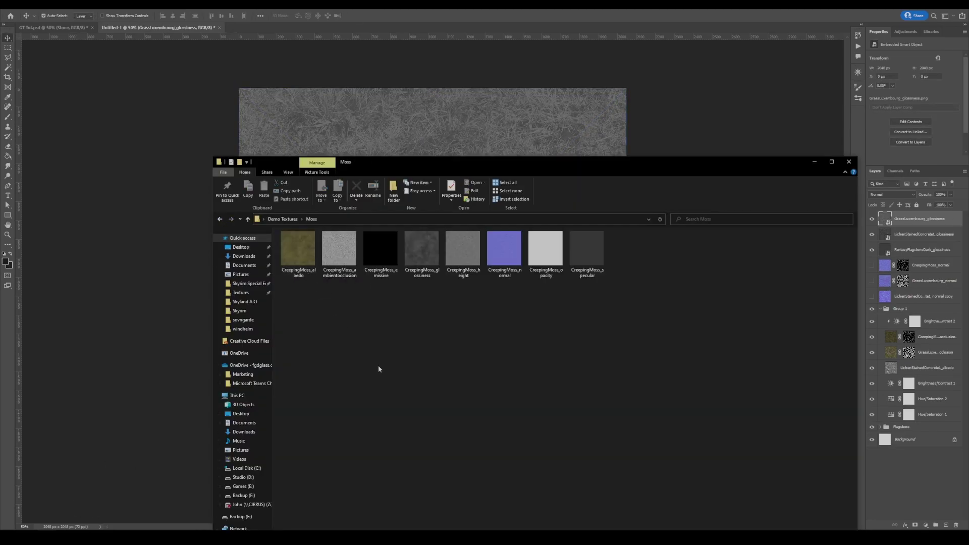
drag(422, 247, 424, 147)
Step: Convert the four glossiness layers to pixel layers, hide grass and moss, and set the lichen layer to Overlay
shift+click(936, 267)
right_click(937, 266)
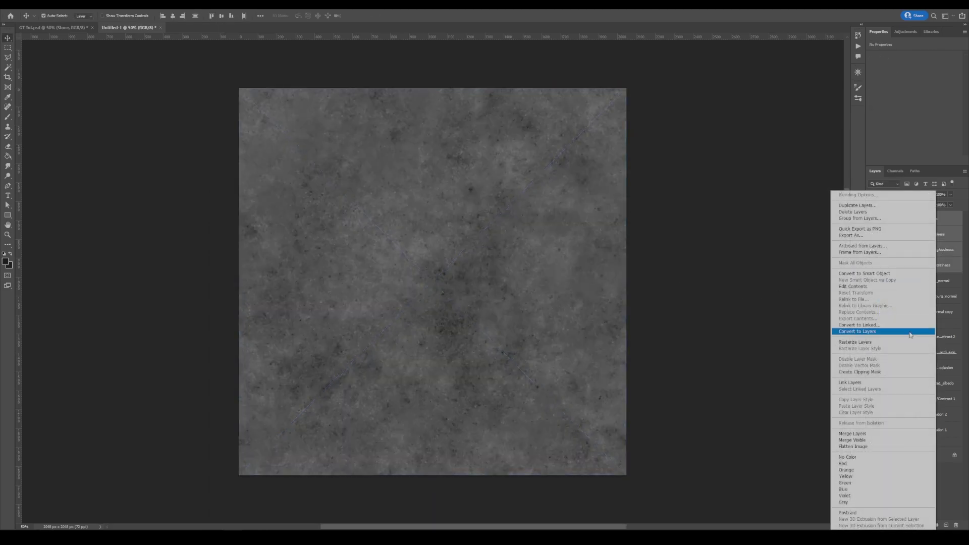
click(904, 344)
click(872, 220)
click(872, 235)
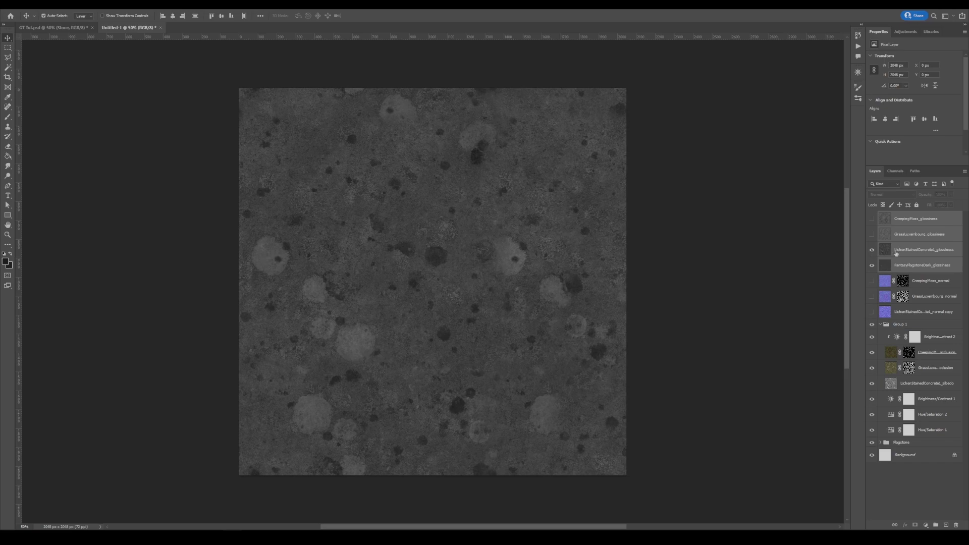
click(938, 252)
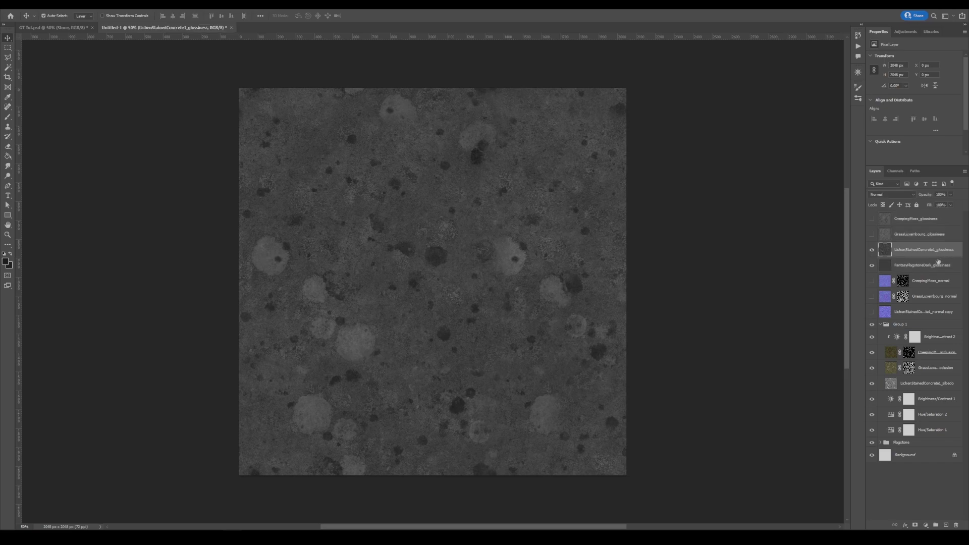
click(883, 194)
click(890, 287)
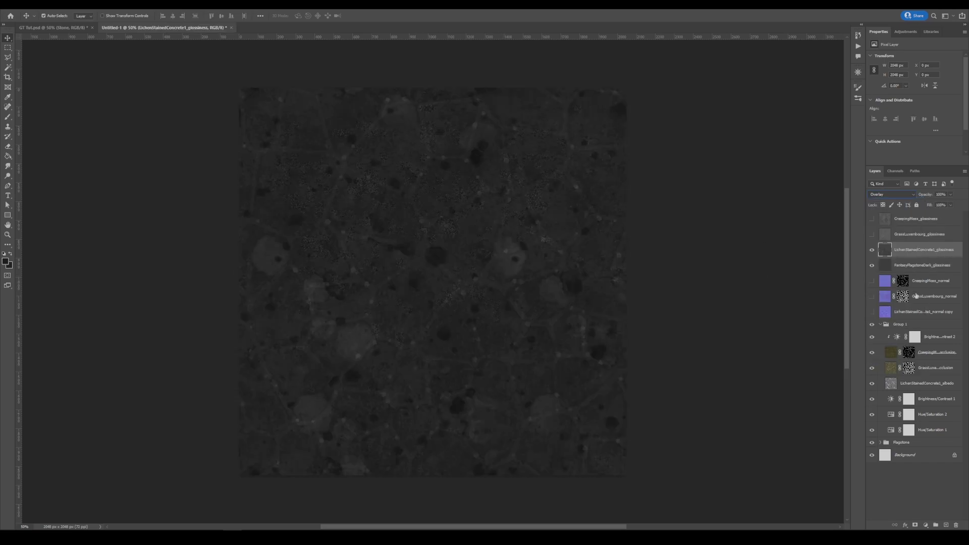
Step: Combine lichen and flagstone glossiness into a Smart Object, rasterize it, and brighten it by lowering the Levels white input
shift+click(907, 266)
right_click(904, 267)
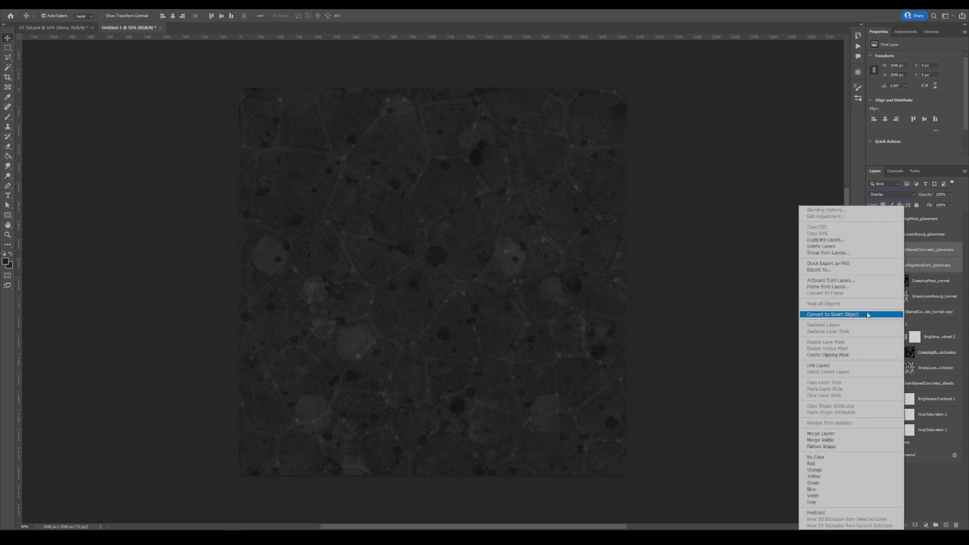
click(868, 315)
right_click(926, 249)
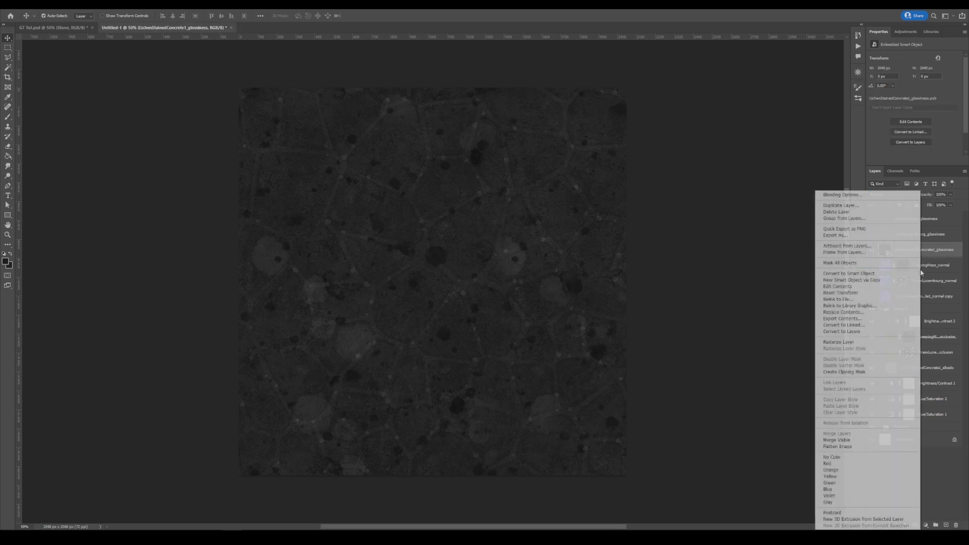
click(888, 342)
key(ctrl+l)
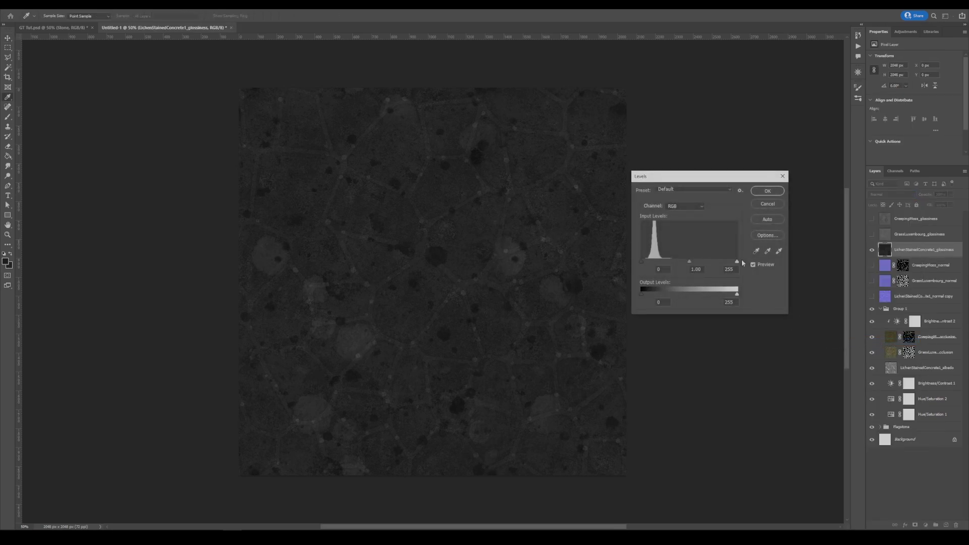
drag(738, 261, 681, 263)
key(Return)
key(v)
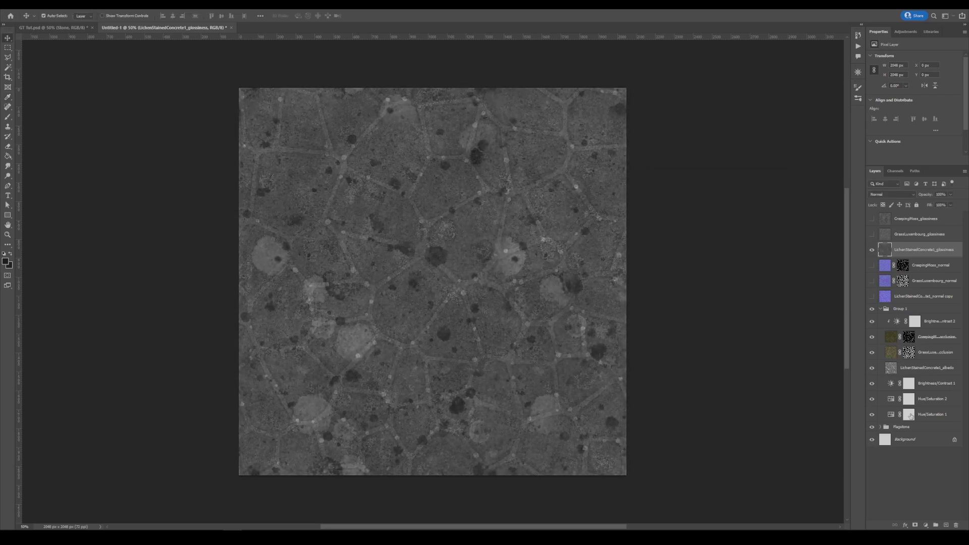
Step: Show the GrassLuxembourg glossiness layer and mask it using the grass normal map's mask selection
click(872, 234)
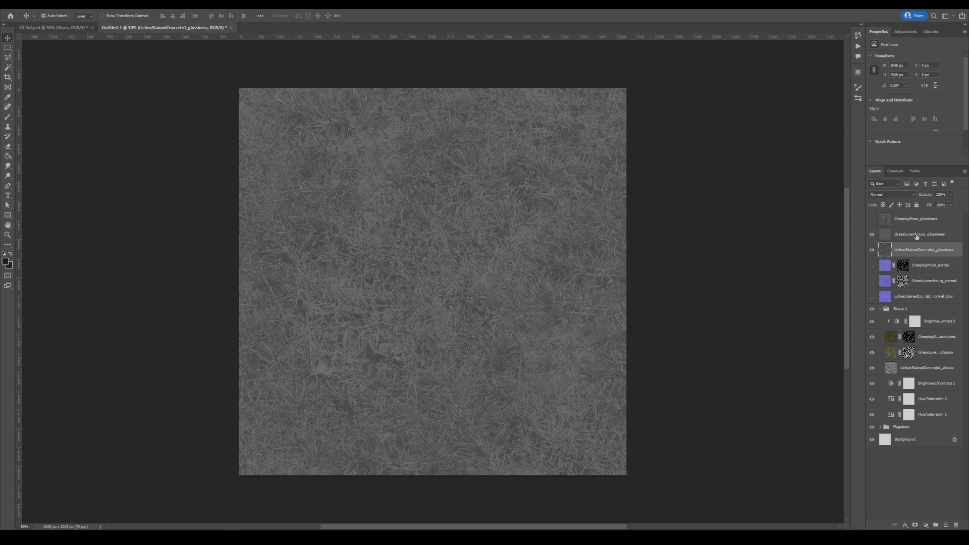
click(916, 236)
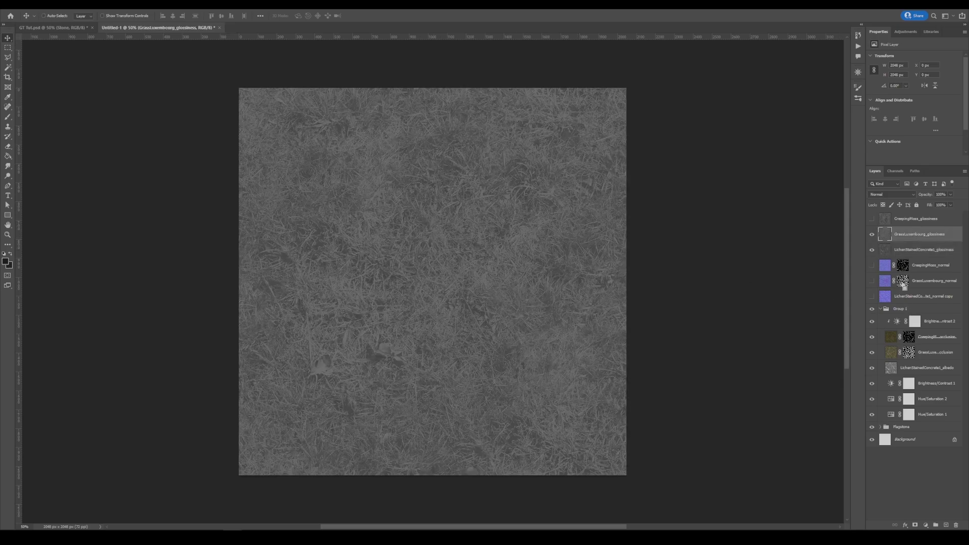
ctrl+click(901, 283)
click(916, 525)
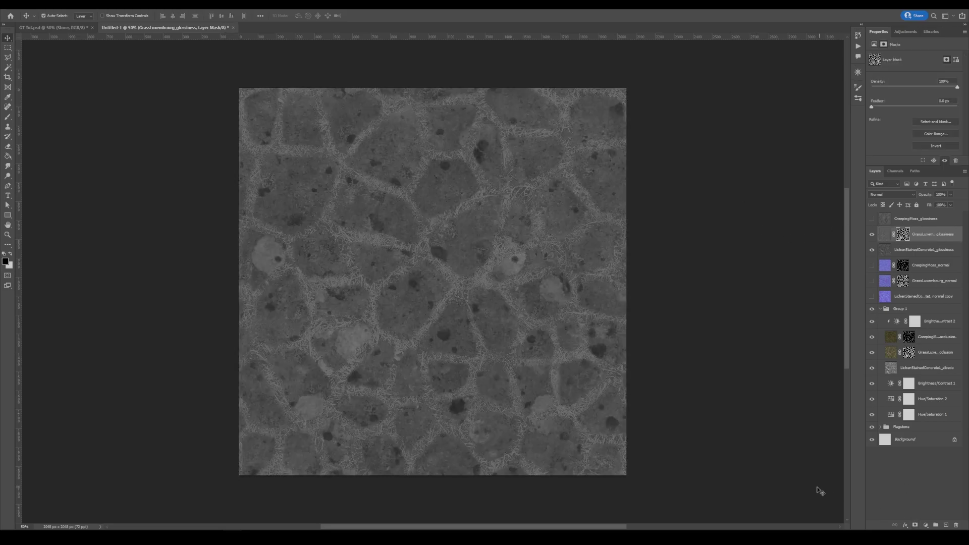
Step: Show the CreepingMoss glossiness layer and mask it using the moss normal map's mask selection
click(872, 219)
click(916, 219)
ctrl+click(904, 266)
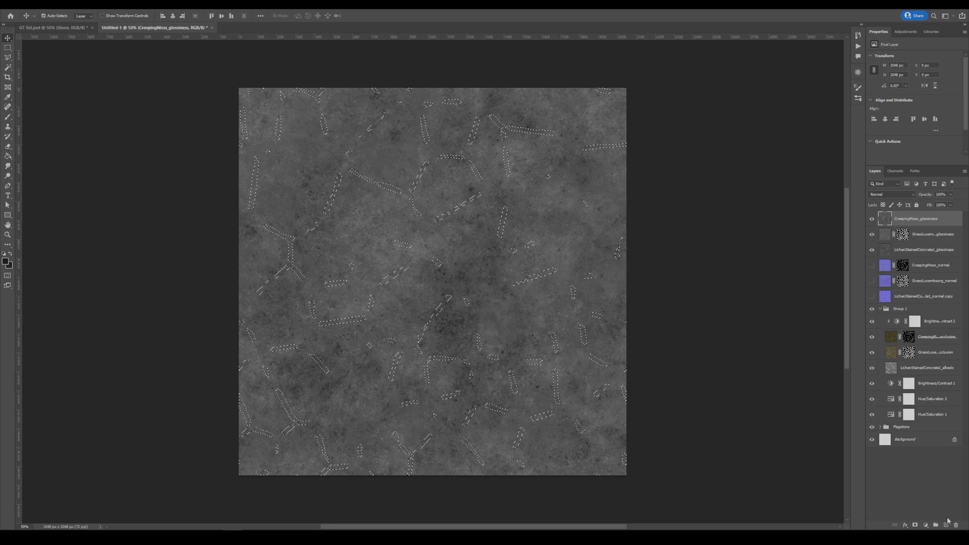
click(915, 525)
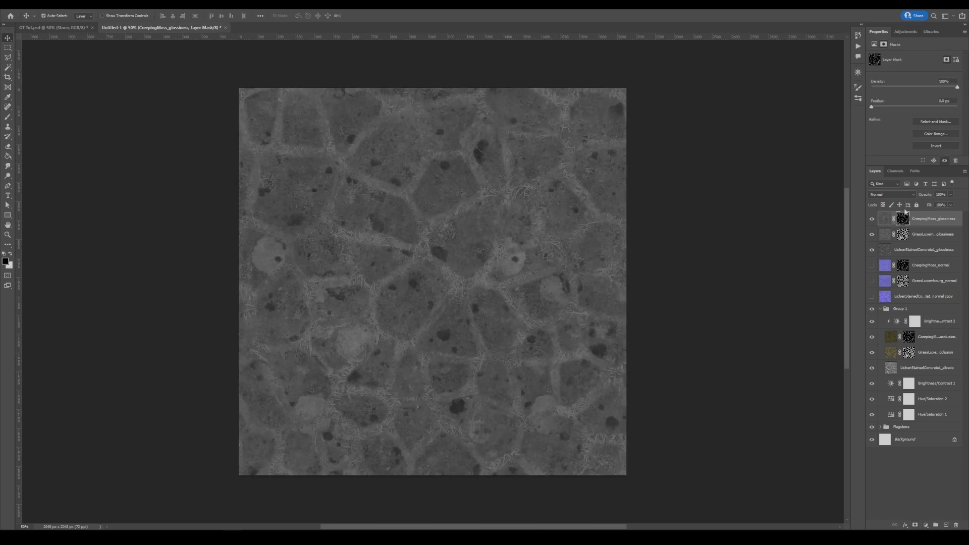
click(912, 256)
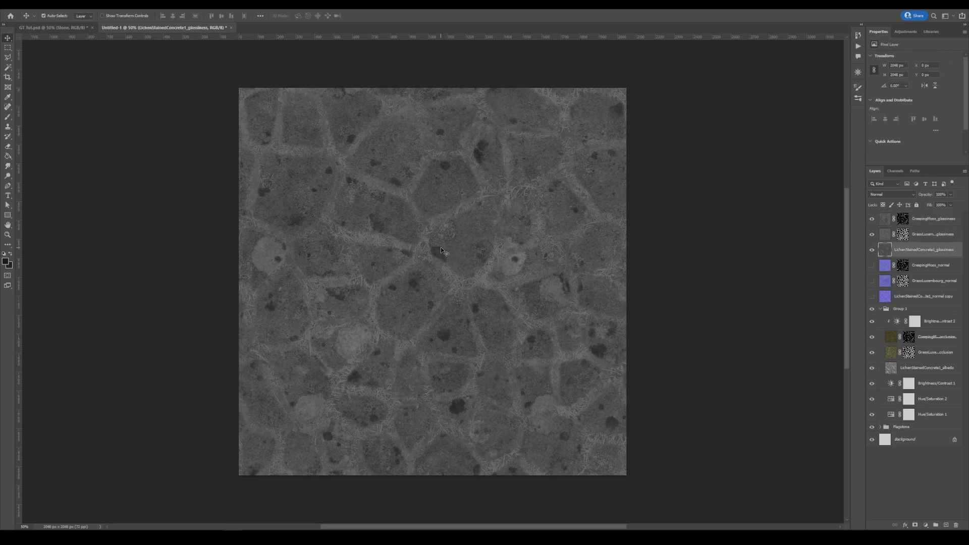
Step: Darken the Levels midtones of the concrete (0.75), grass (0.68) and moss (0.55) glossiness layers
key(ctrl+l)
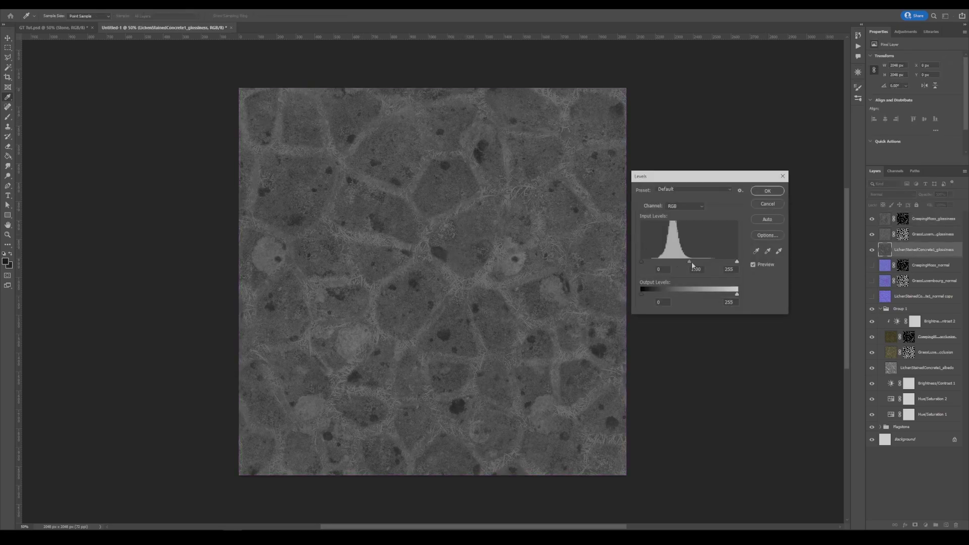
mouse_move(693, 266)
mouse_down()
mouse_move(705, 261)
mouse_move(692, 262)
mouse_up()
click(768, 204)
click(930, 235)
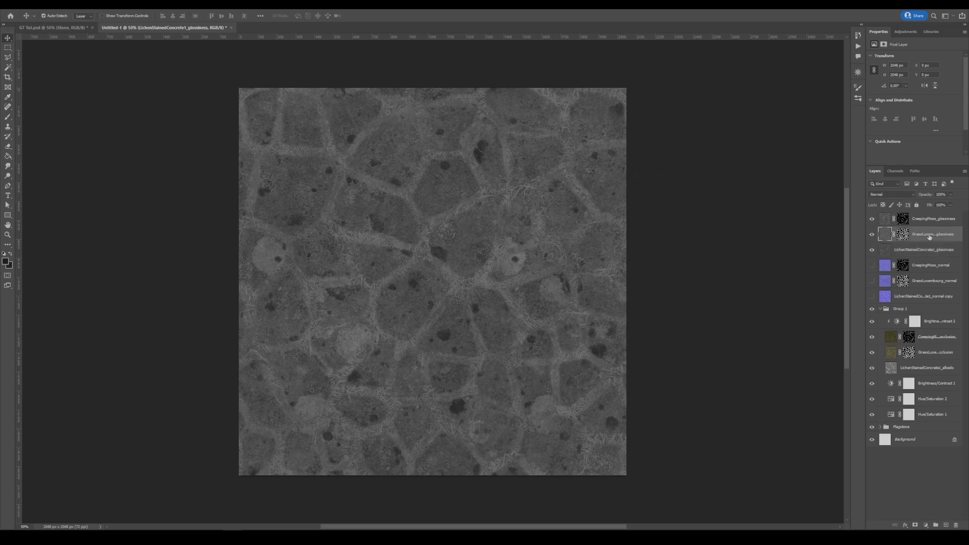
key(ctrl+l)
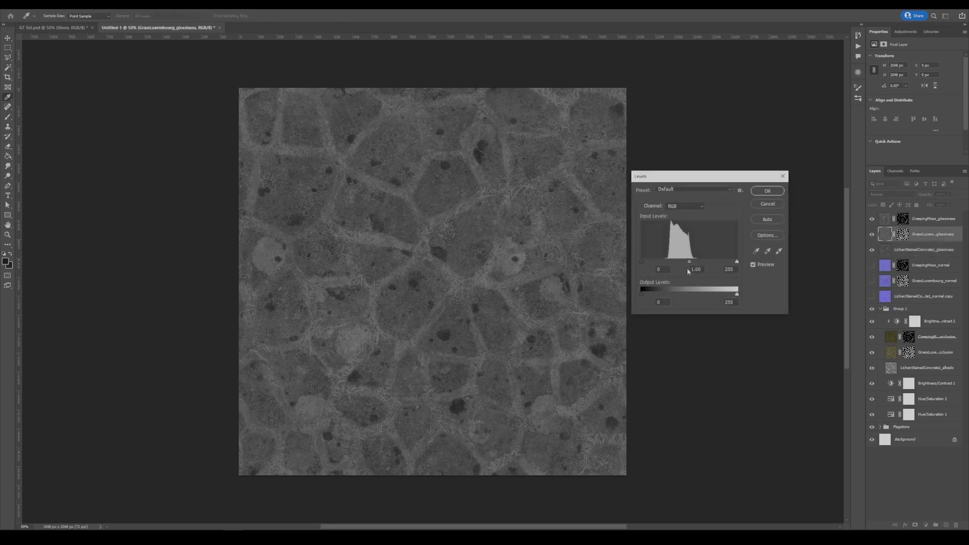
drag(689, 262, 701, 261)
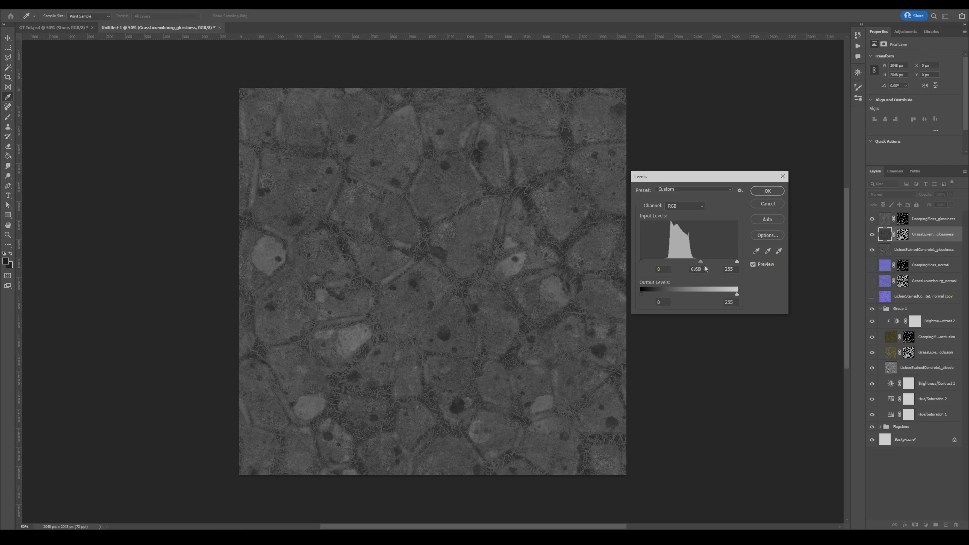
click(768, 191)
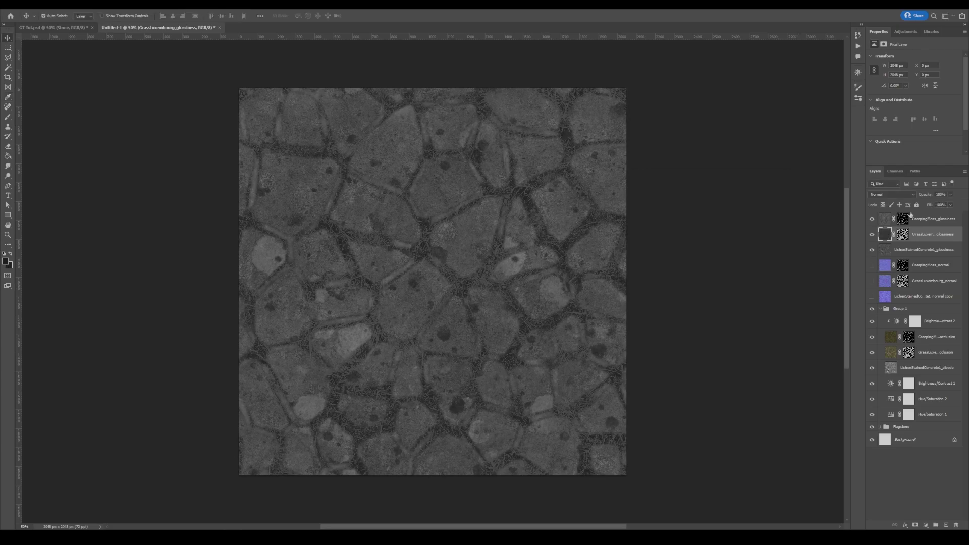
click(934, 220)
key(ctrl+l)
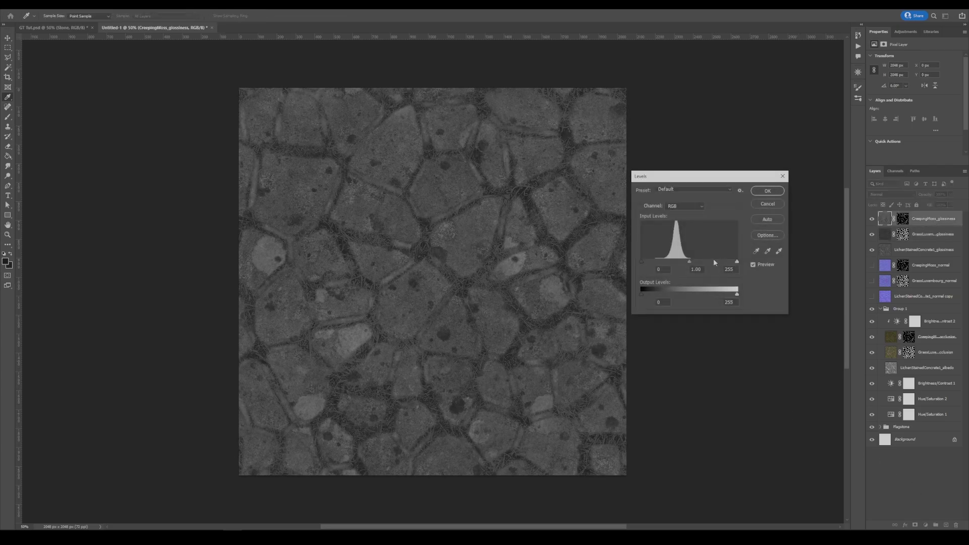
drag(690, 262, 708, 260)
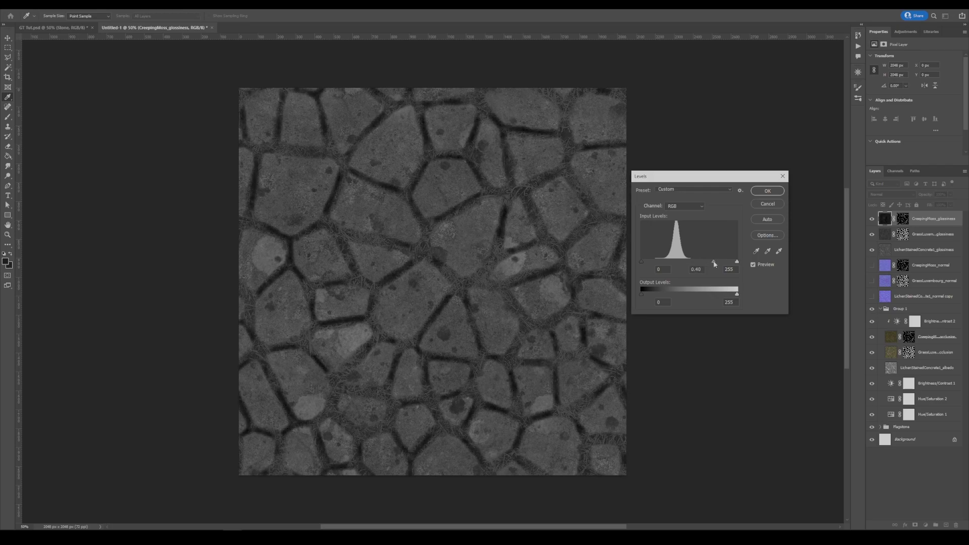
click(766, 192)
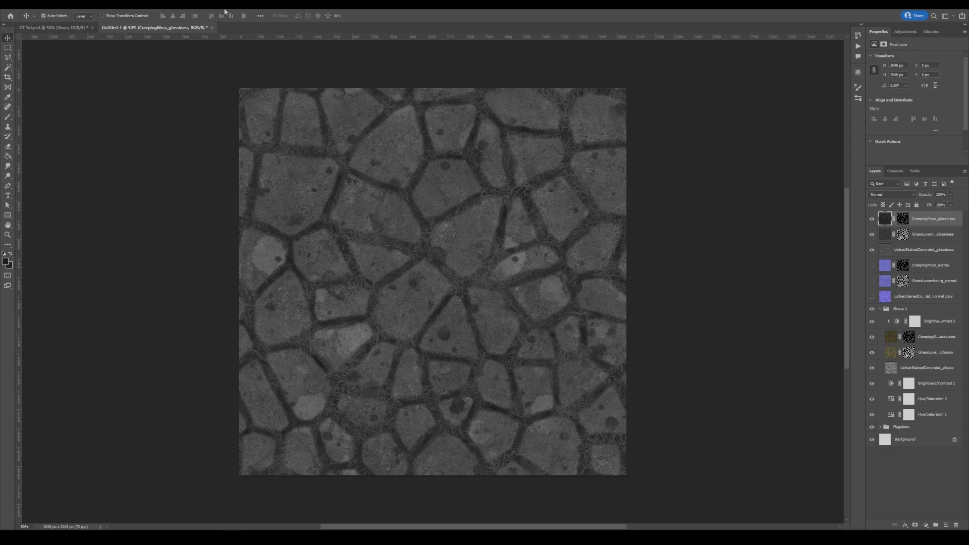
Step: Try Merge Visible and undo it, then stamp all visible glossiness layers into a new Layer 1
click(61, 4)
click(96, 290)
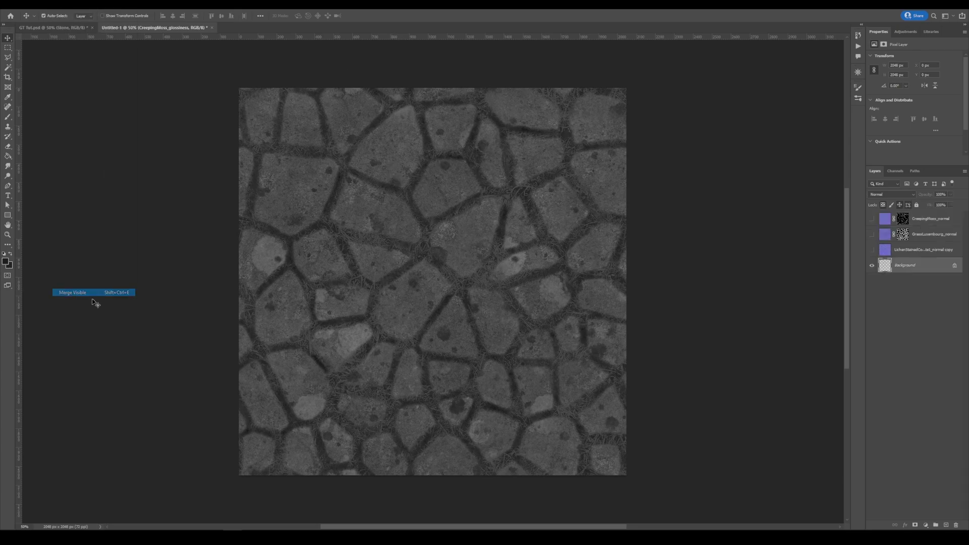
key(ctrl)
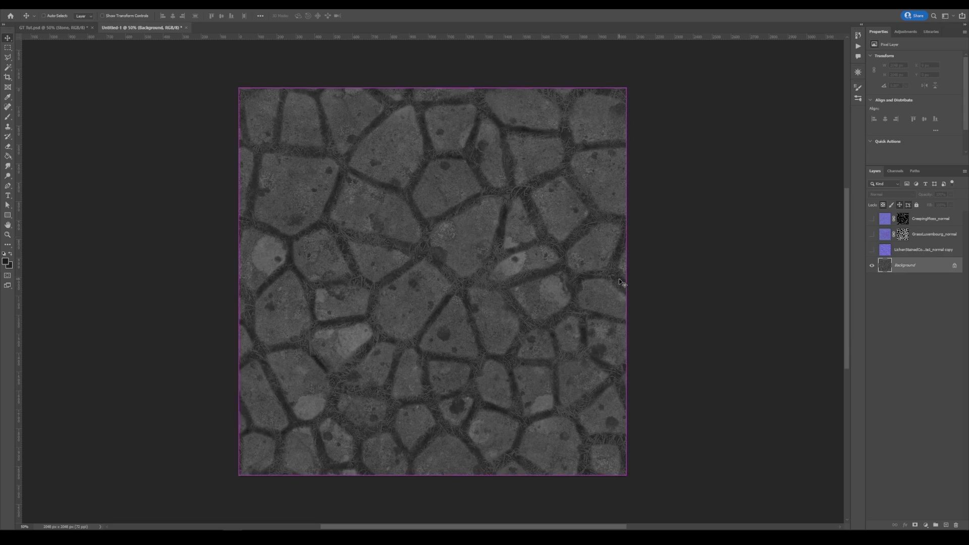
key(ctrl+z)
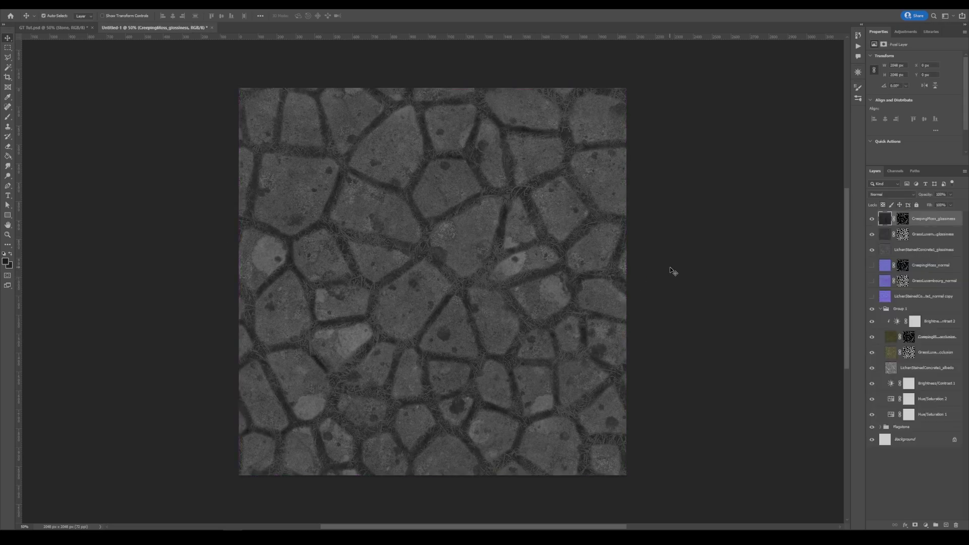
key(ctrl+shift+alt+e)
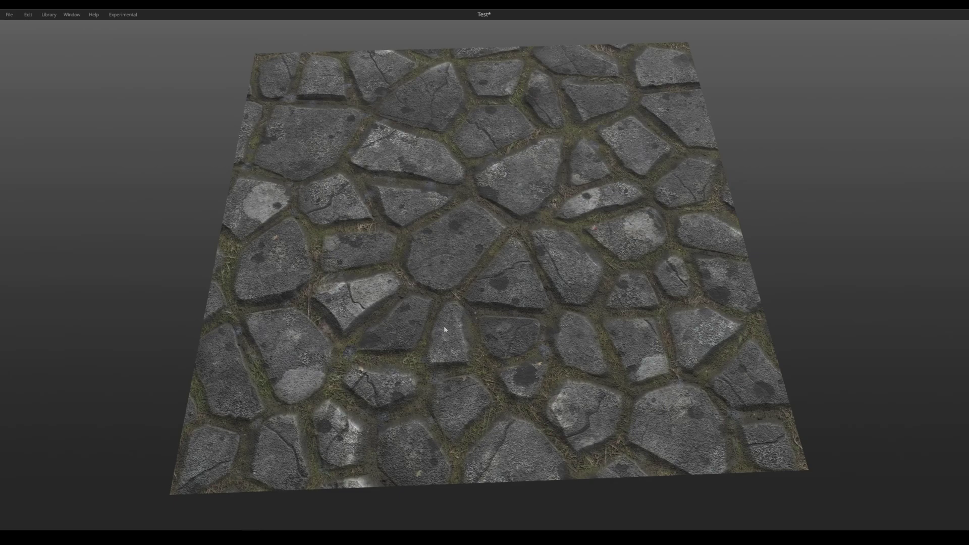
scroll(445, 330, down, 5)
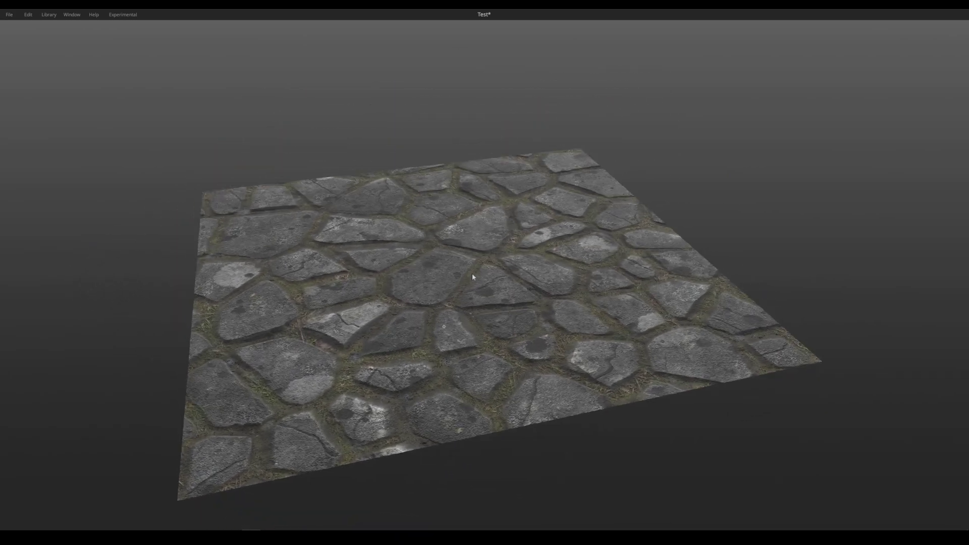
scroll(470, 274, up, 6)
scroll(441, 344, down, 2)
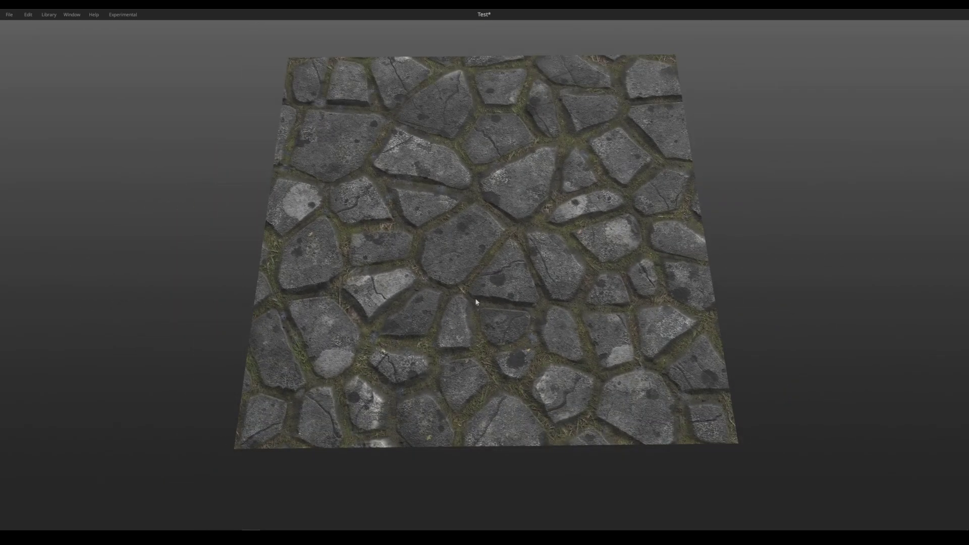